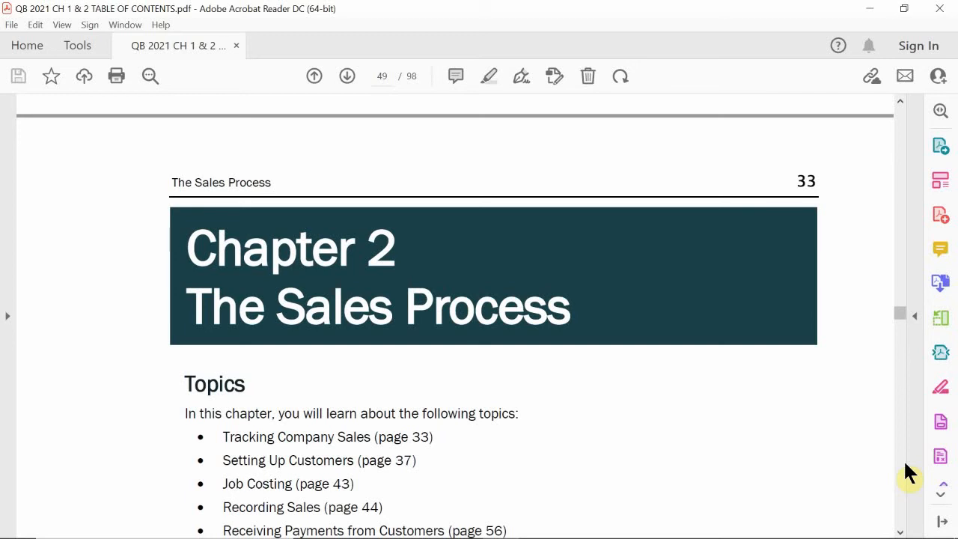
Scroll the textbook PDF to page 49, showing Chapter 2's Topics list and Restore this File note
{"action": "scroll", "coordinate": [726, 453], "scroll_direction": "down", "scroll_amount": 1}
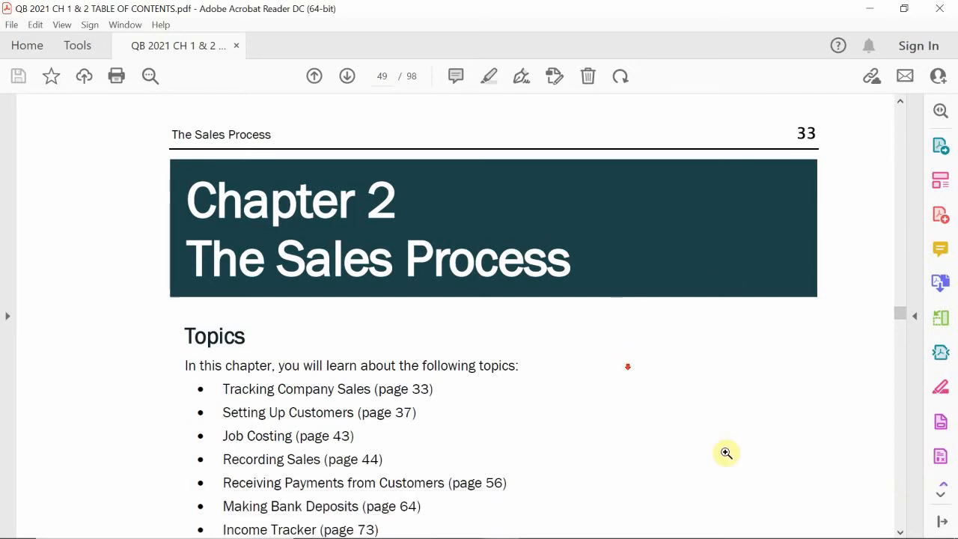
{"action": "scroll", "coordinate": [686, 378], "scroll_direction": "down", "scroll_amount": 3}
{"action": "scroll", "coordinate": [688, 369], "scroll_direction": "up", "scroll_amount": 3}
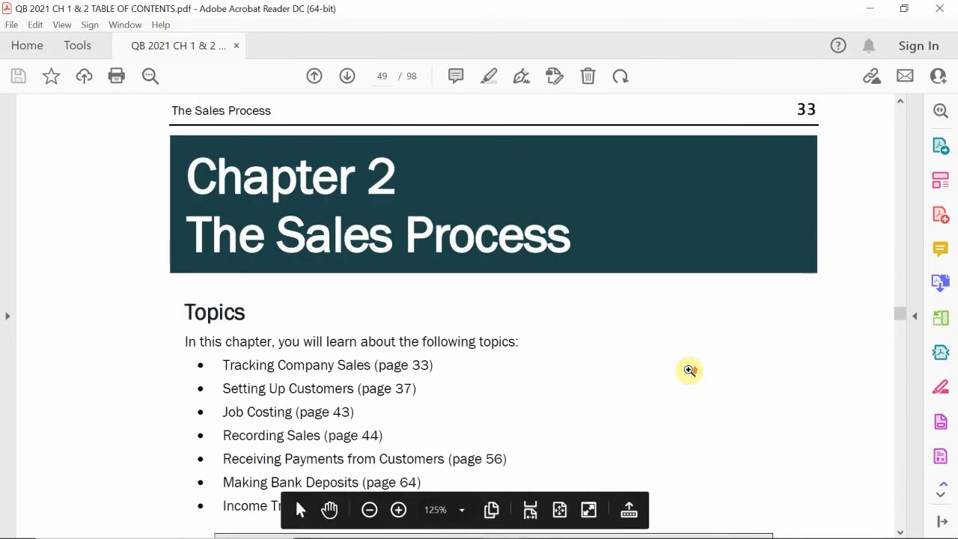
{"action": "scroll", "coordinate": [689, 371], "scroll_direction": "down", "scroll_amount": 3}
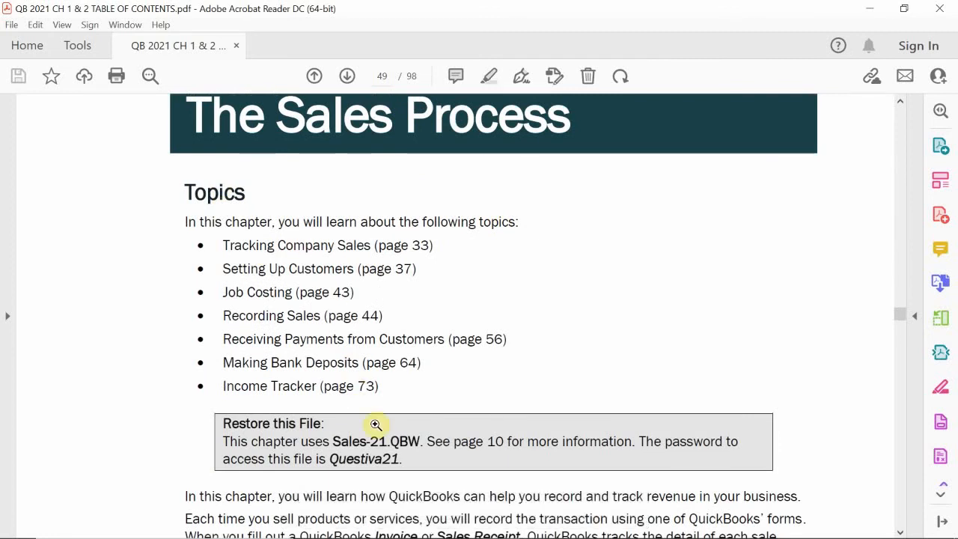
{"action": "scroll", "coordinate": [376, 426], "scroll_direction": "up", "scroll_amount": 1}
{"action": "scroll", "coordinate": [375, 423], "scroll_direction": "up", "scroll_amount": 1}
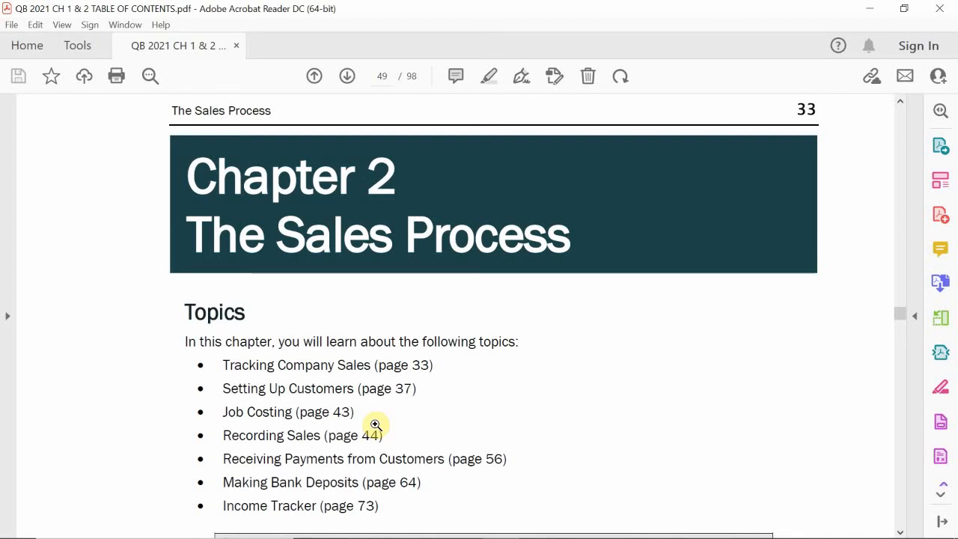
Scroll down to the page 49 Restore this File note naming Sales-21.QBW
{"action": "scroll", "coordinate": [375, 424], "scroll_direction": "down", "scroll_amount": 5}
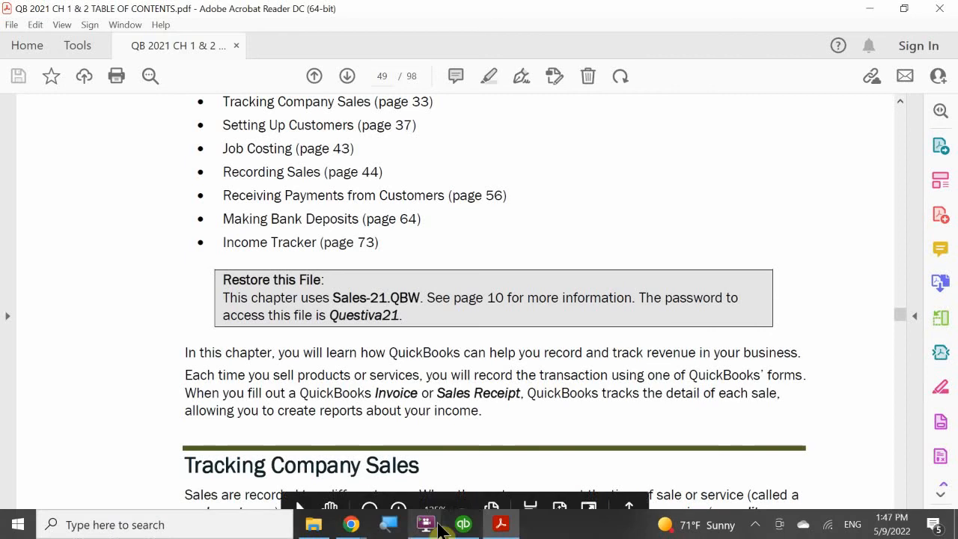
{"action": "mouse_move", "coordinate": [472, 529]}
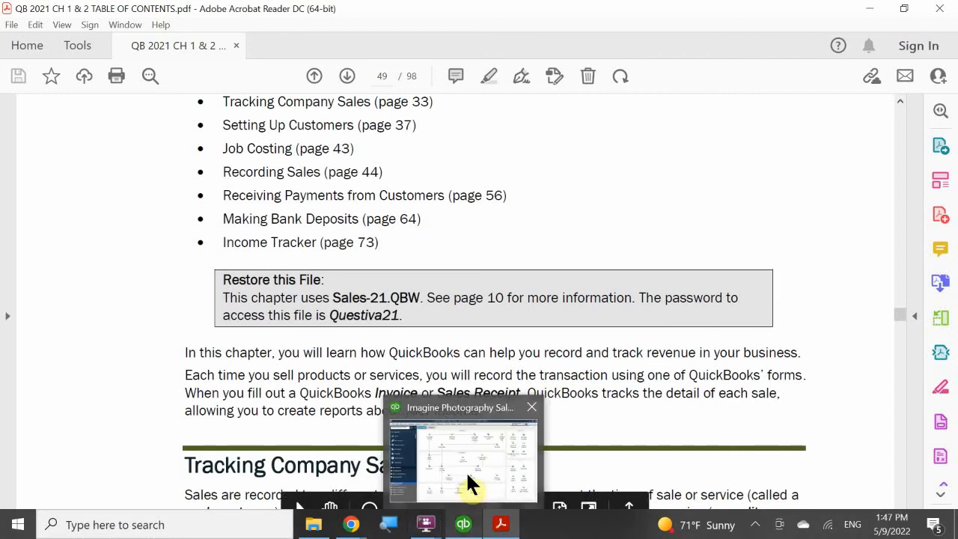
{"action": "left_click", "coordinate": [466, 470]}
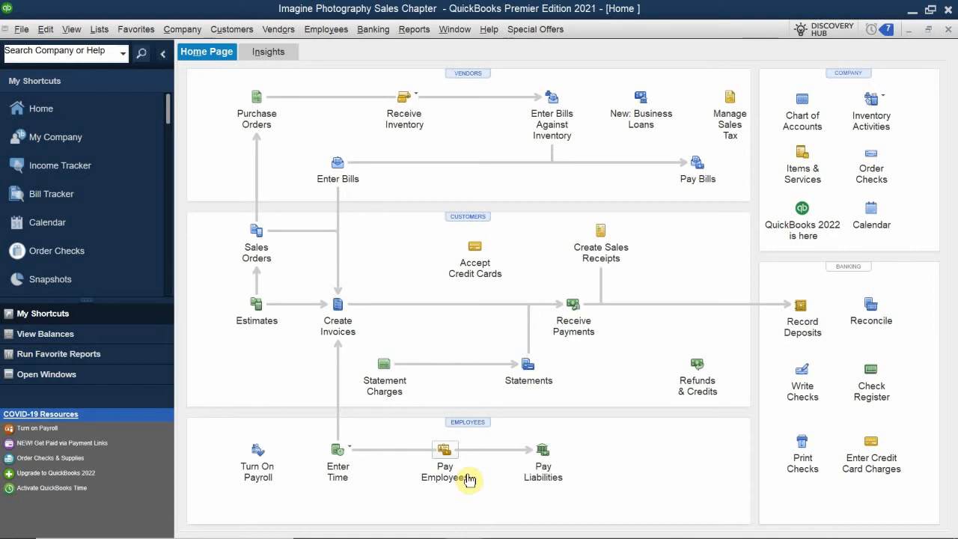
Return to the textbook and scroll to the Sales Receipts section and its credit card note
{"action": "mouse_move", "coordinate": [497, 528]}
{"action": "left_click", "coordinate": [501, 526]}
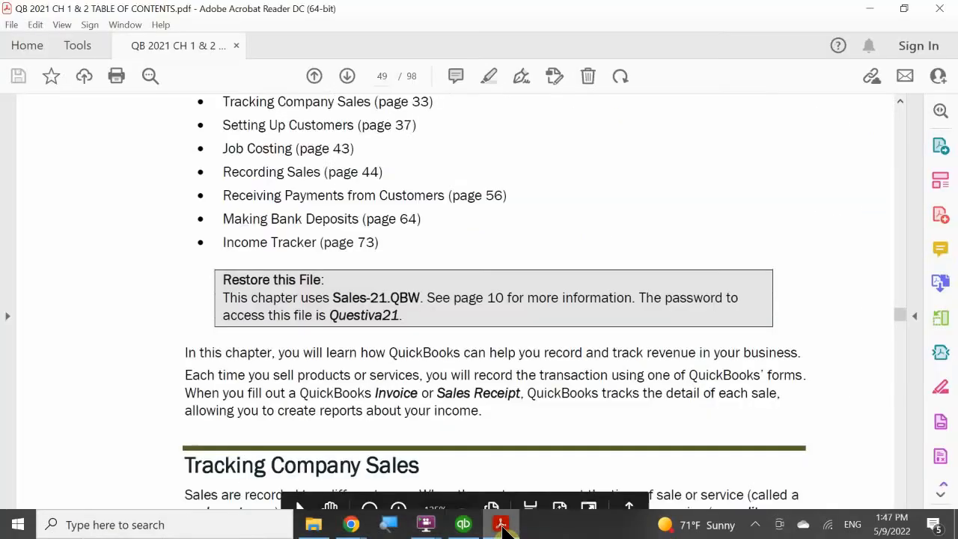
{"action": "scroll", "coordinate": [446, 370], "scroll_direction": "down", "scroll_amount": 4}
{"action": "scroll", "coordinate": [447, 369], "scroll_direction": "down", "scroll_amount": 2}
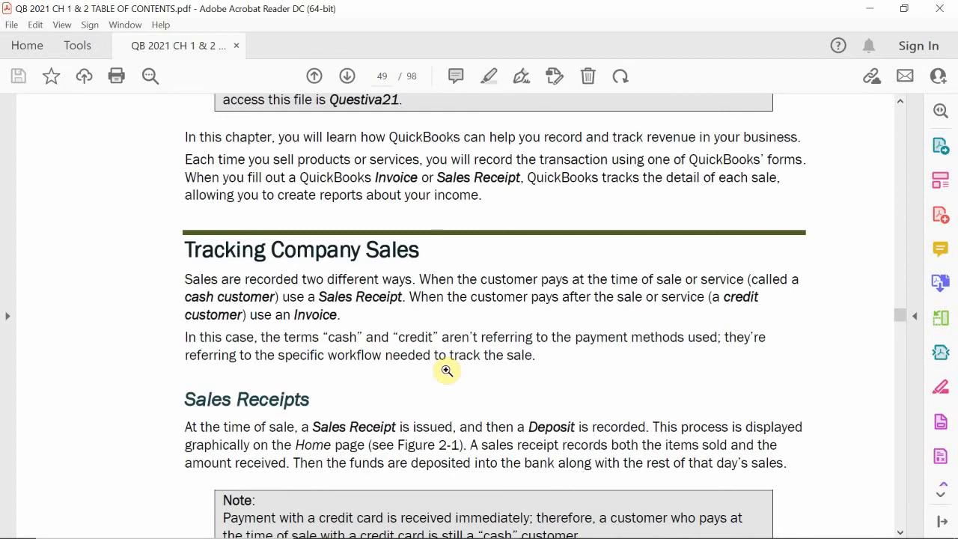
{"action": "scroll", "coordinate": [455, 361], "scroll_direction": "down", "scroll_amount": 3}
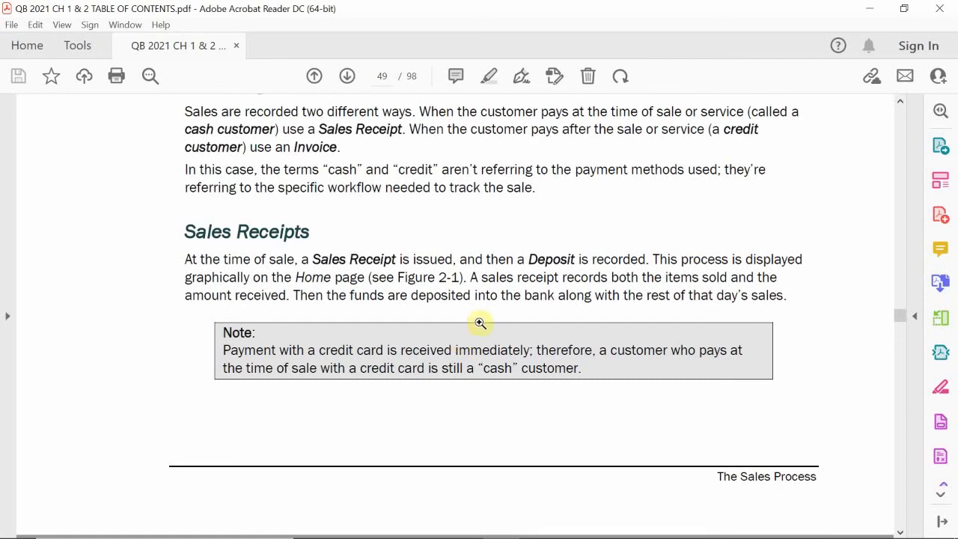
Scroll past Figures 2-1, 2-2 and Table 2-1 to the Invoices heading on page 51
{"action": "scroll", "coordinate": [577, 276], "scroll_direction": "down", "scroll_amount": 10}
{"action": "scroll", "coordinate": [576, 276], "scroll_direction": "down", "scroll_amount": 20}
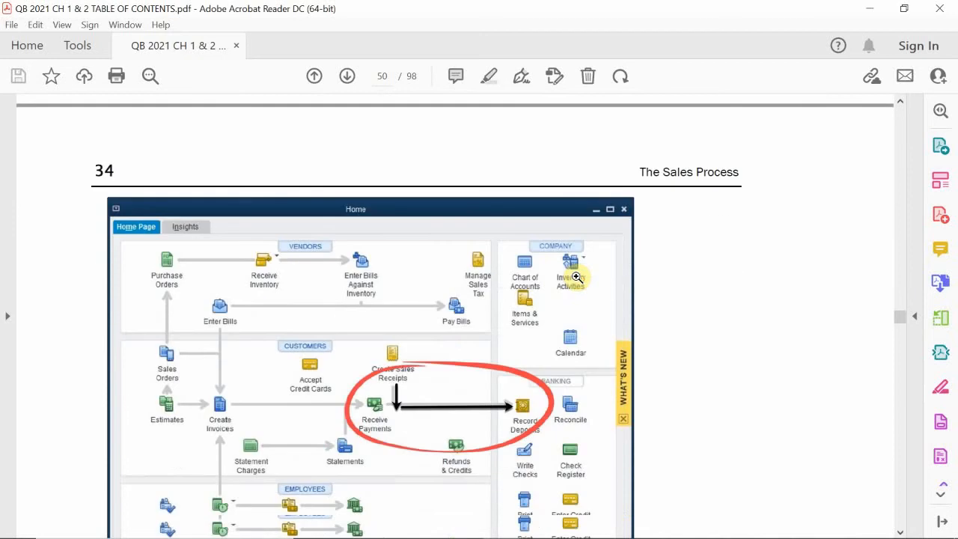
{"action": "scroll", "coordinate": [576, 276], "scroll_direction": "down", "scroll_amount": 20}
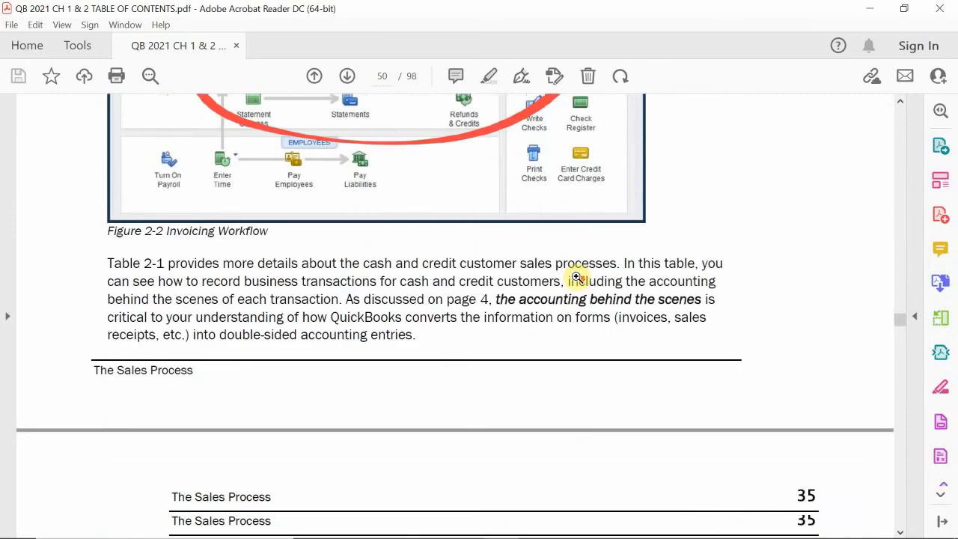
{"action": "scroll", "coordinate": [576, 276], "scroll_direction": "down", "scroll_amount": 20}
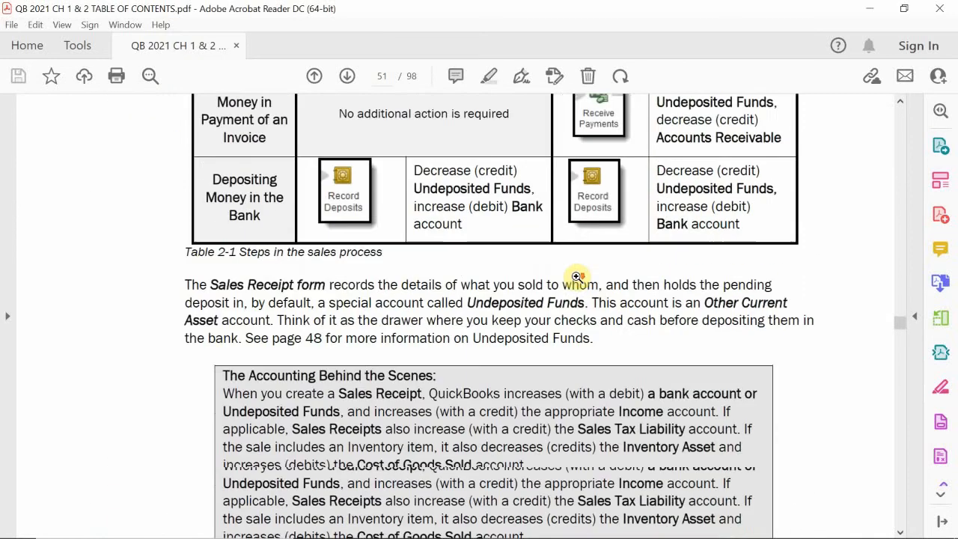
{"action": "scroll", "coordinate": [576, 276], "scroll_direction": "up", "scroll_amount": 2}
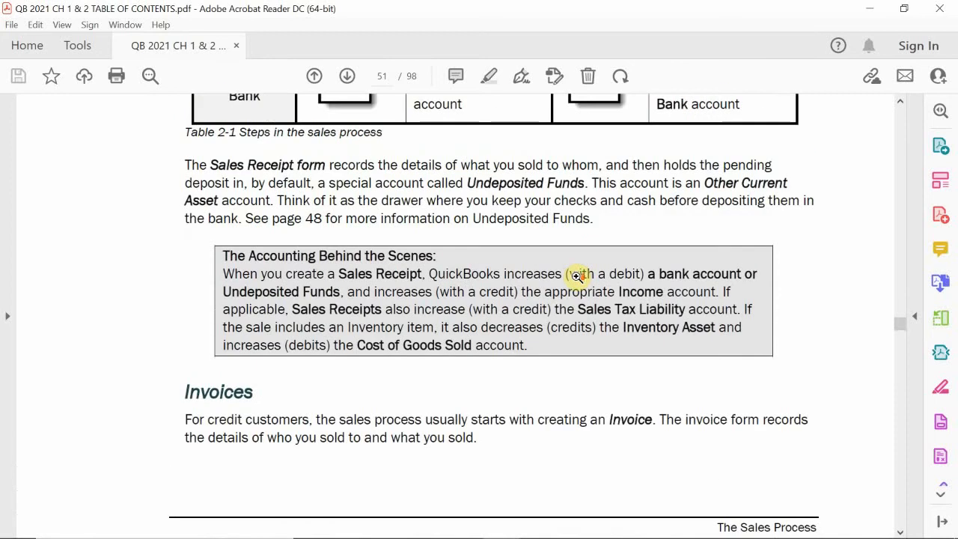
{"action": "scroll", "coordinate": [576, 276], "scroll_direction": "down", "scroll_amount": 6}
{"action": "scroll", "coordinate": [576, 276], "scroll_direction": "up", "scroll_amount": 1}
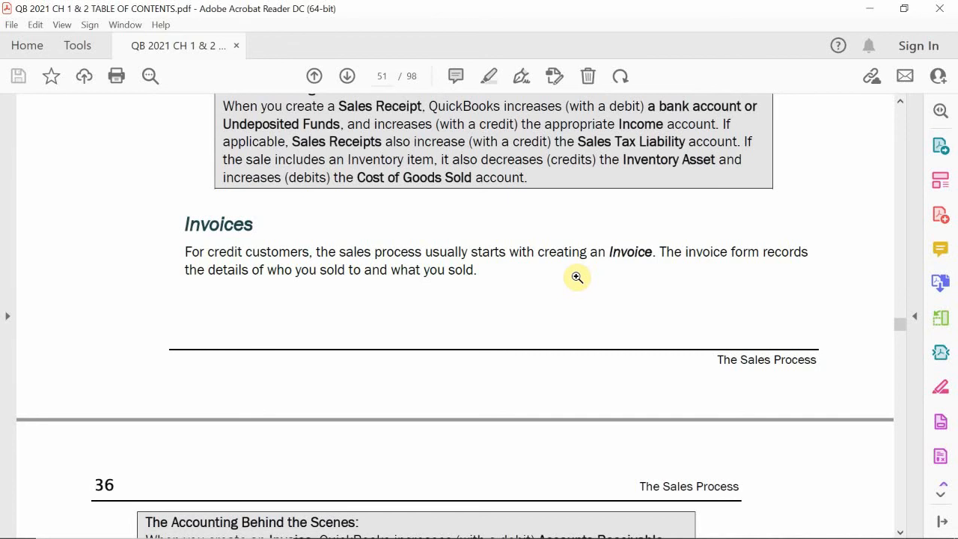
Scroll from the Deposits section to page 53's Setting Up Customers Computer Practice steps
{"action": "scroll", "coordinate": [576, 277], "scroll_direction": "down", "scroll_amount": 10}
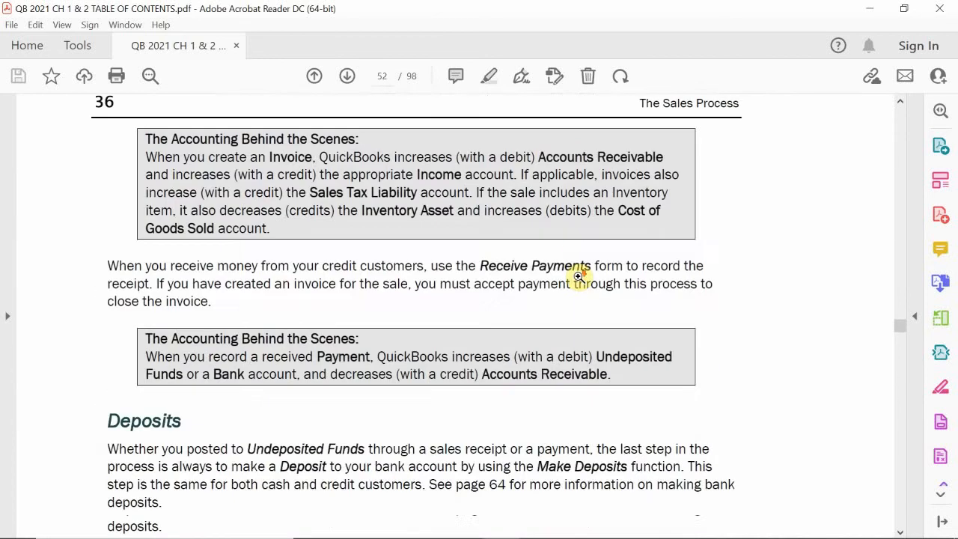
{"action": "scroll", "coordinate": [579, 276], "scroll_direction": "down", "scroll_amount": 2}
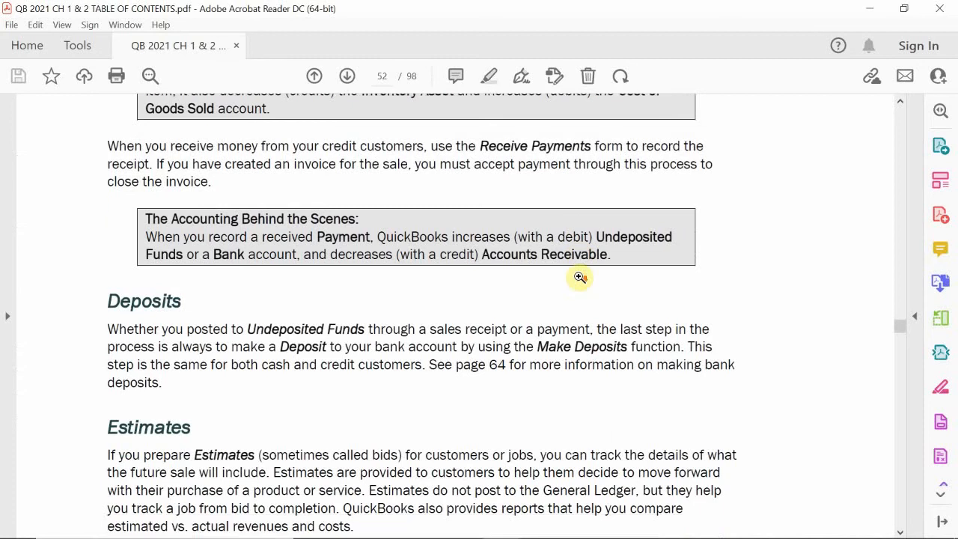
{"action": "scroll", "coordinate": [579, 277], "scroll_direction": "down", "scroll_amount": 3}
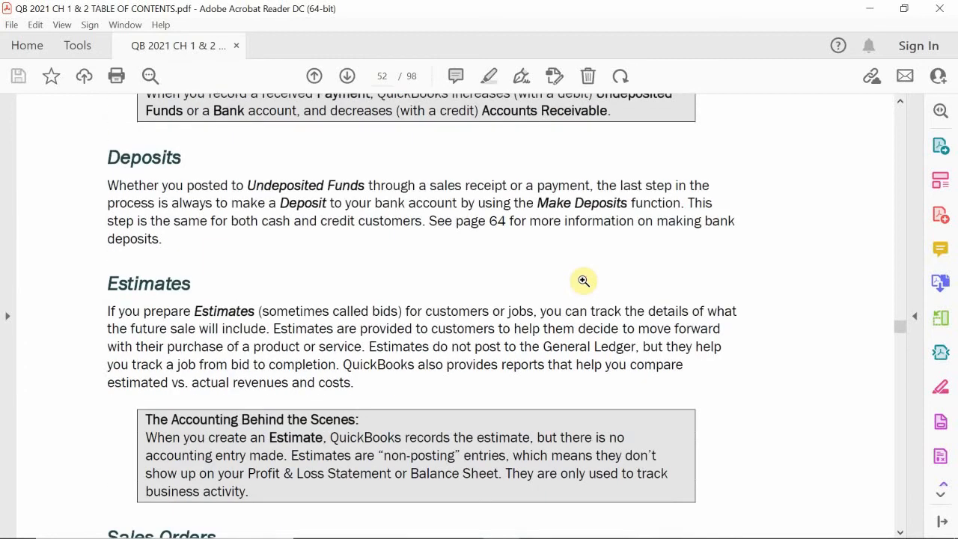
{"action": "scroll", "coordinate": [584, 280], "scroll_direction": "down", "scroll_amount": 6}
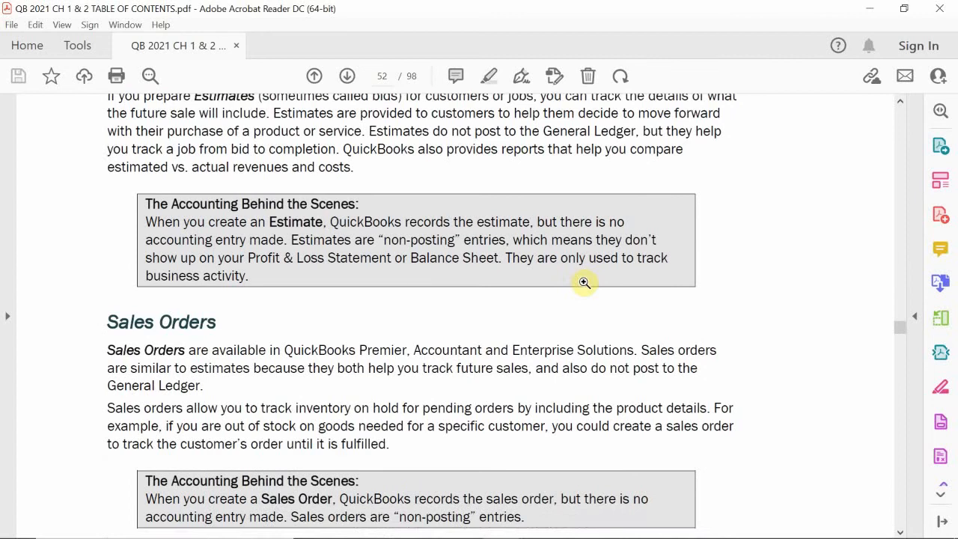
{"action": "scroll", "coordinate": [584, 282], "scroll_direction": "up", "scroll_amount": 3}
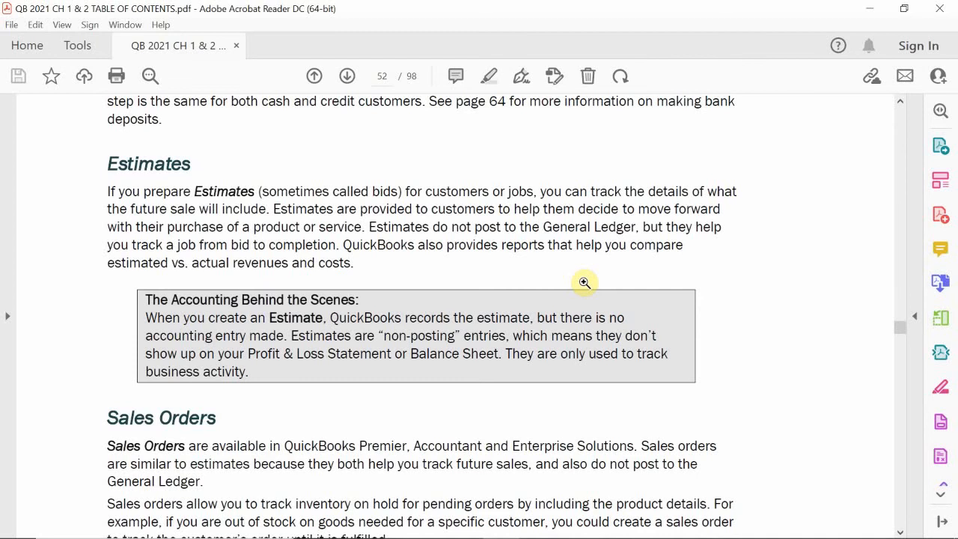
{"action": "scroll", "coordinate": [585, 283], "scroll_direction": "up", "scroll_amount": 5}
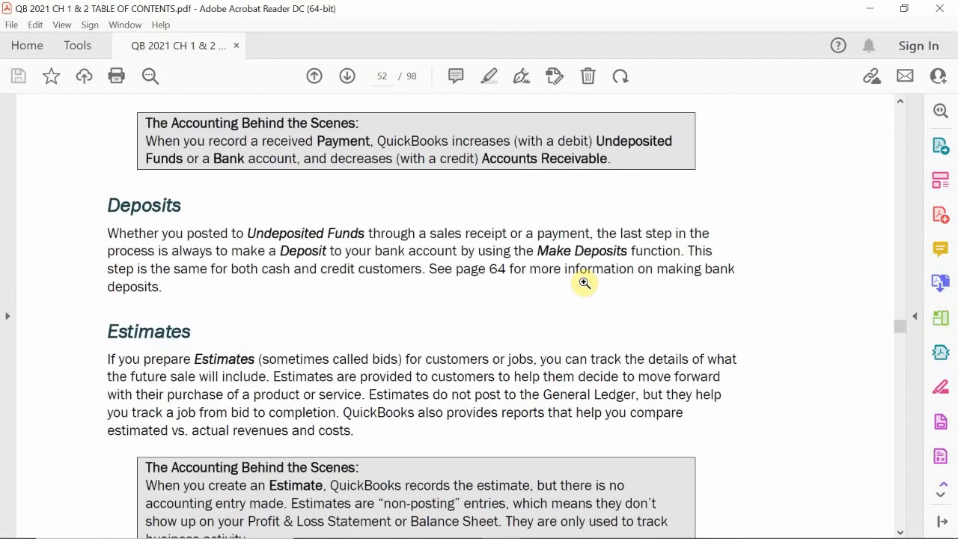
{"action": "scroll", "coordinate": [585, 283], "scroll_direction": "up", "scroll_amount": 3}
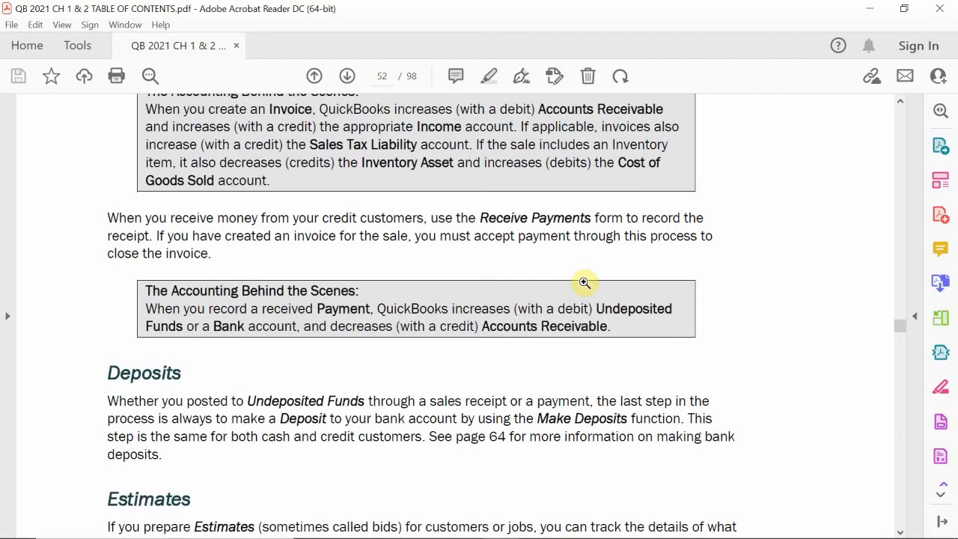
{"action": "scroll", "coordinate": [584, 283], "scroll_direction": "down", "scroll_amount": 15}
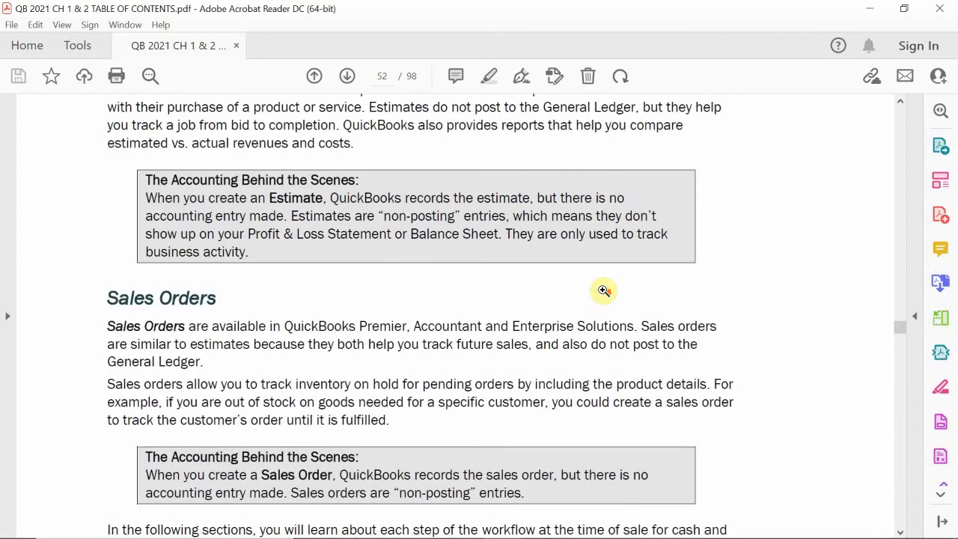
{"action": "scroll", "coordinate": [603, 290], "scroll_direction": "down", "scroll_amount": 6}
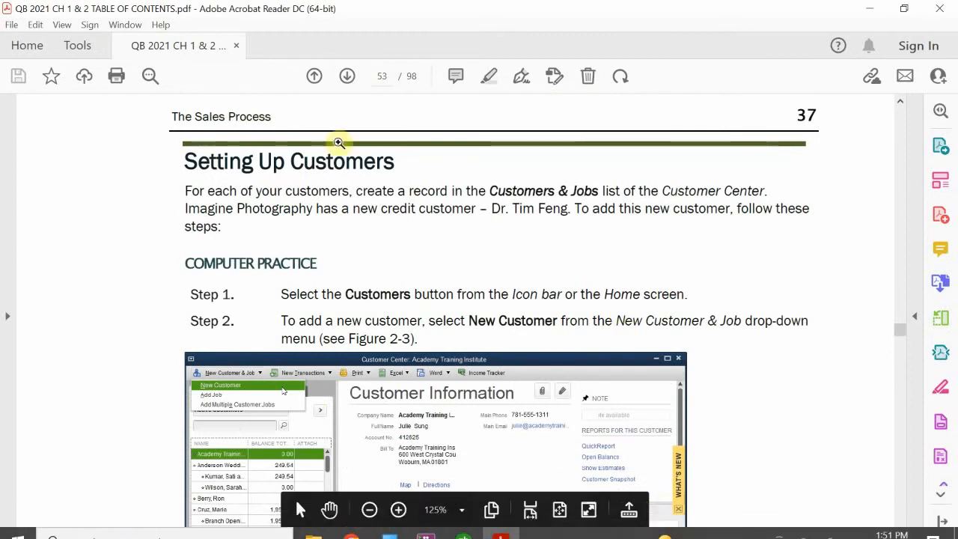
Switch from the Acrobat textbook to the QuickBooks Home page for Imagine Photography
{"action": "scroll", "coordinate": [388, 242], "scroll_direction": "down", "scroll_amount": 1}
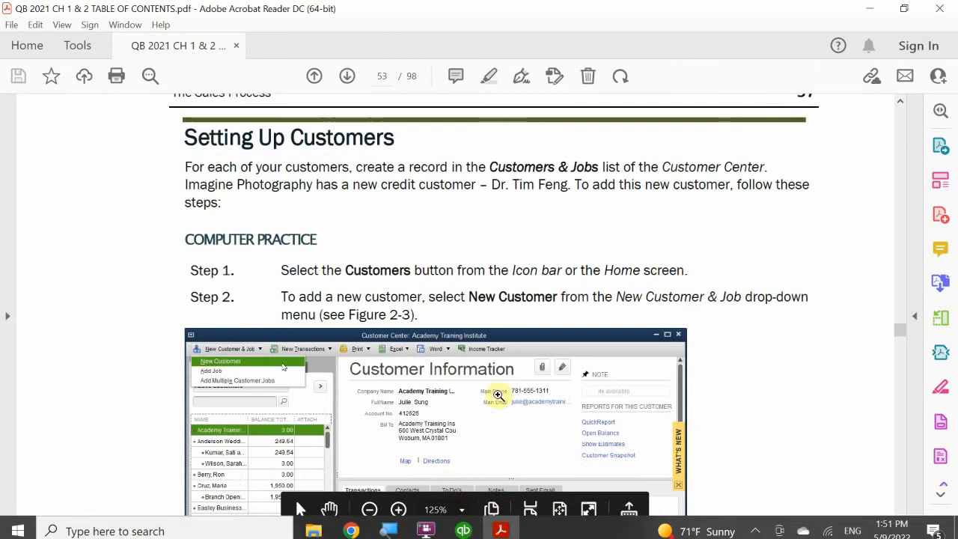
{"action": "left_click", "coordinate": [503, 527]}
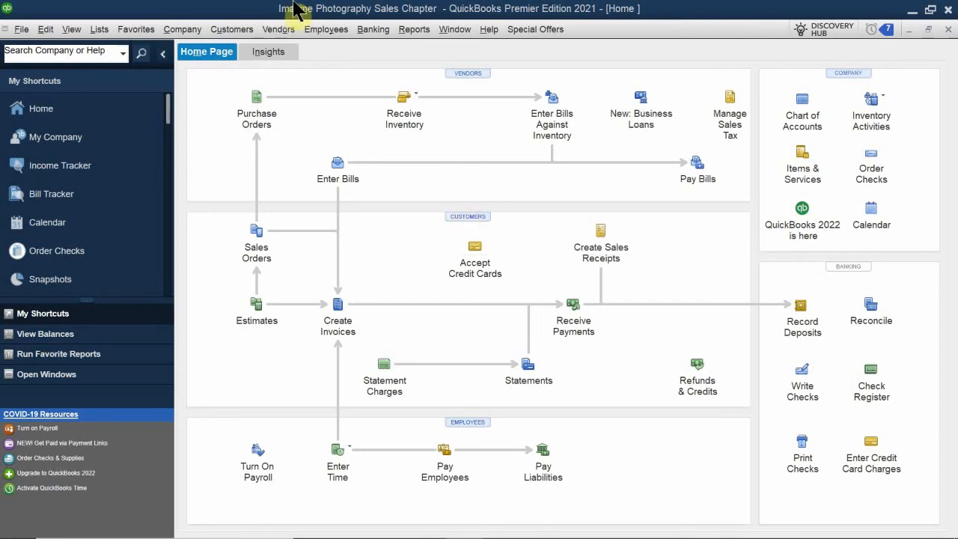
{"action": "left_click", "coordinate": [233, 32]}
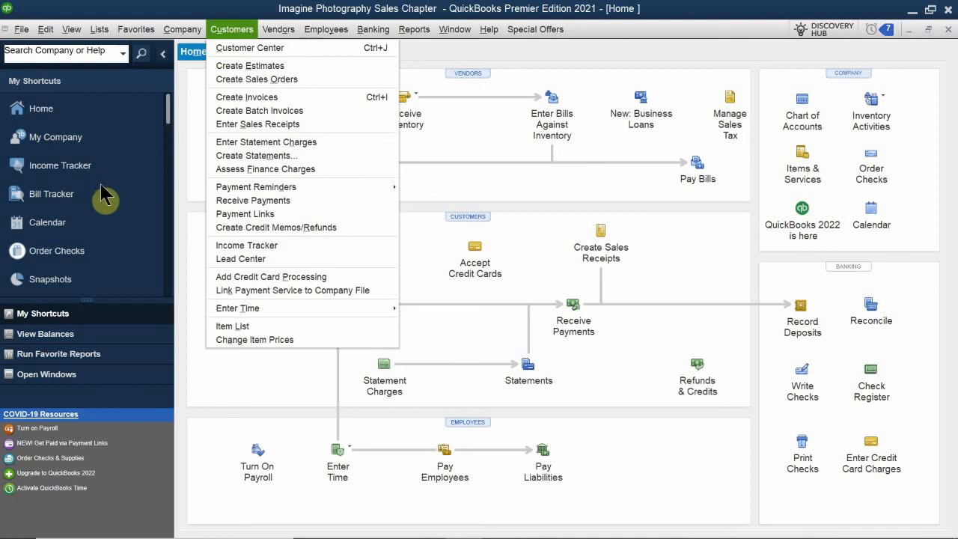
{"action": "left_click", "coordinate": [136, 29]}
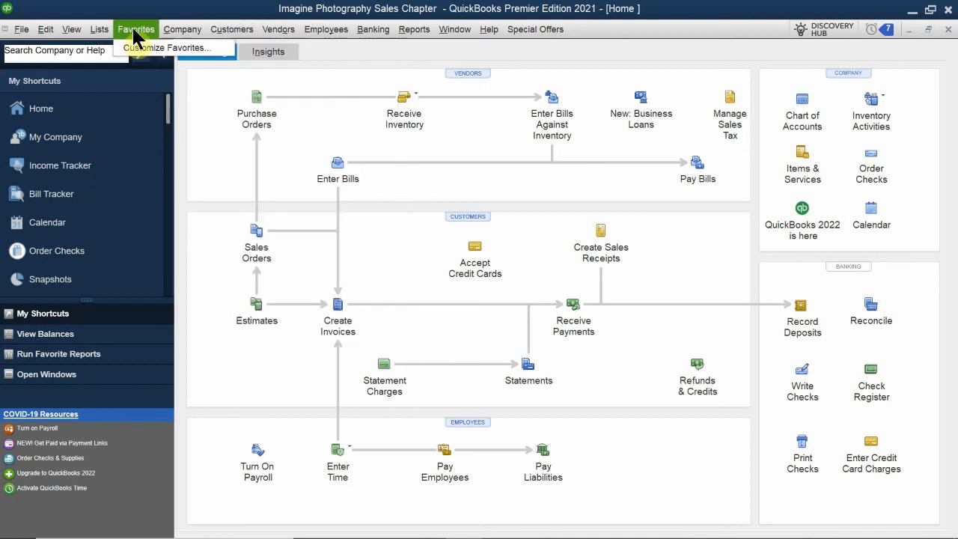
{"action": "left_click", "coordinate": [143, 90]}
{"action": "scroll", "coordinate": [149, 168], "scroll_direction": "down", "scroll_amount": 6}
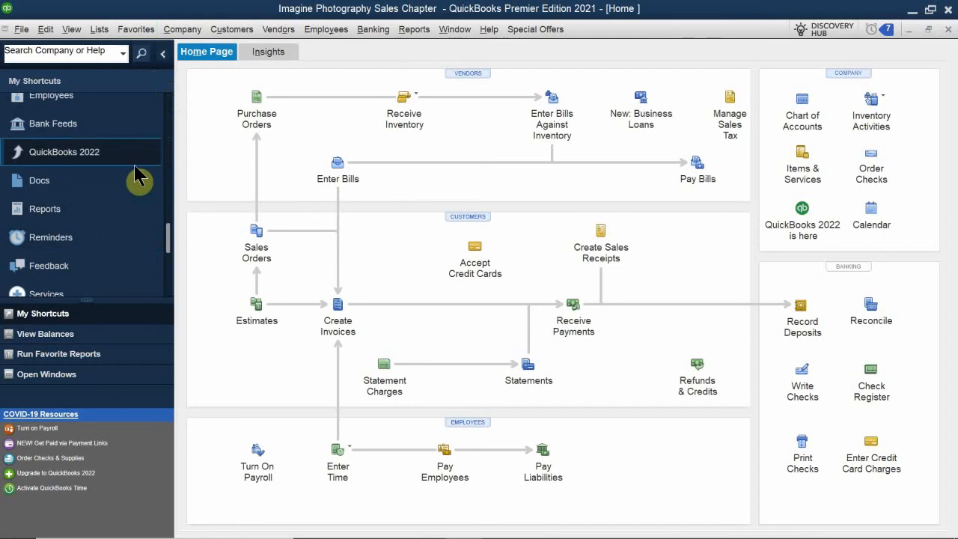
{"action": "scroll", "coordinate": [82, 167], "scroll_direction": "up", "scroll_amount": 2}
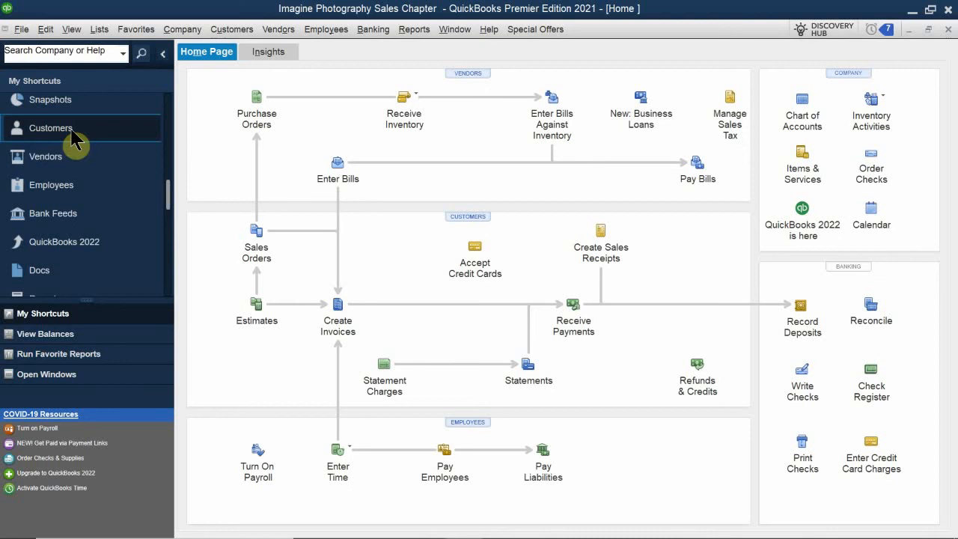
Show the Customer Center's Customers & Jobs list, widened so full names are readable
{"action": "left_click", "coordinate": [457, 217]}
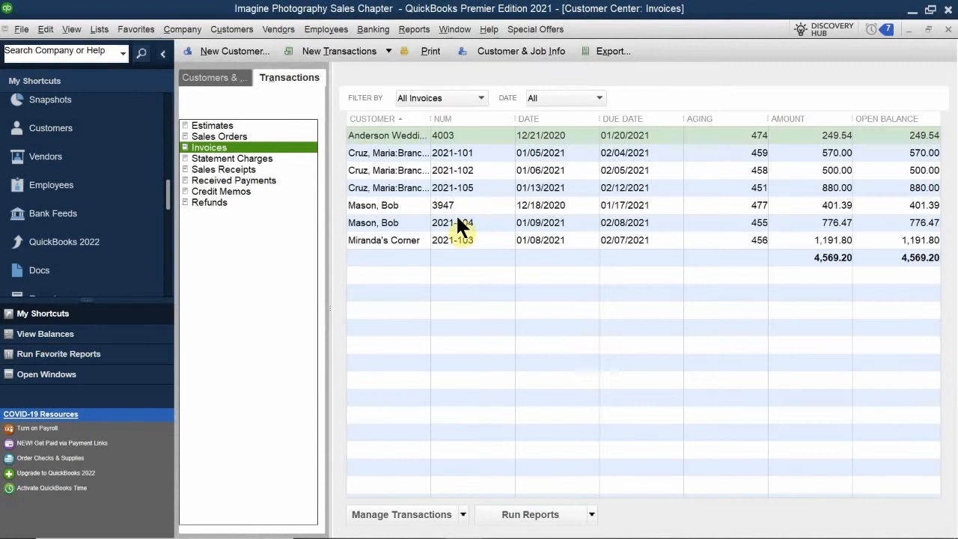
{"action": "left_click", "coordinate": [204, 75]}
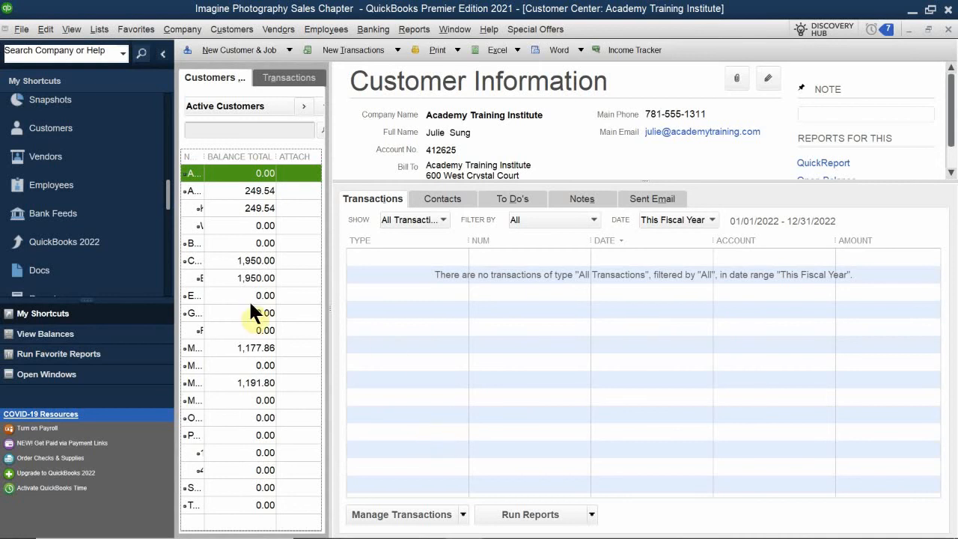
{"action": "left_click_drag", "start_coordinate": [327, 317], "coordinate": [562, 327]}
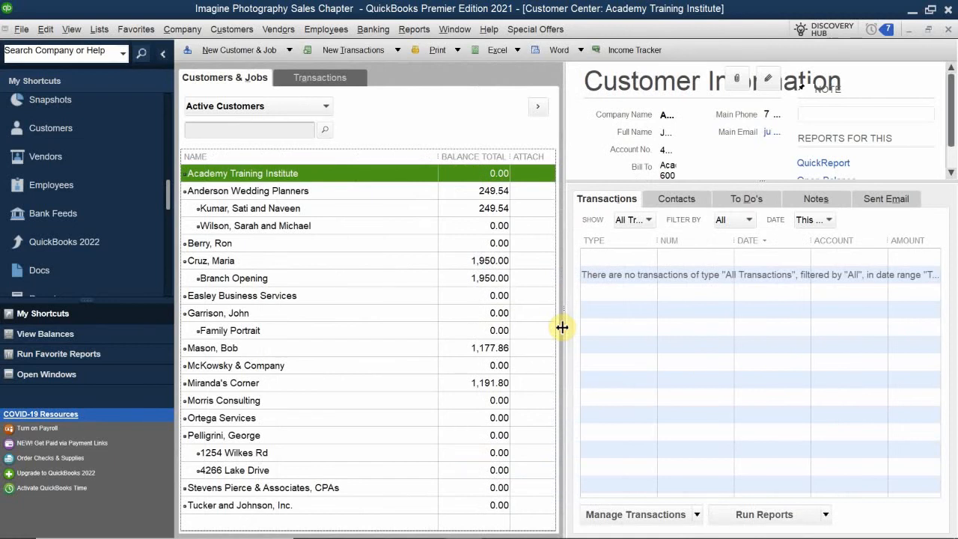
Review details of a few entries, including the Branch Opening job and Academy Training Institute
{"action": "left_click", "coordinate": [259, 208]}
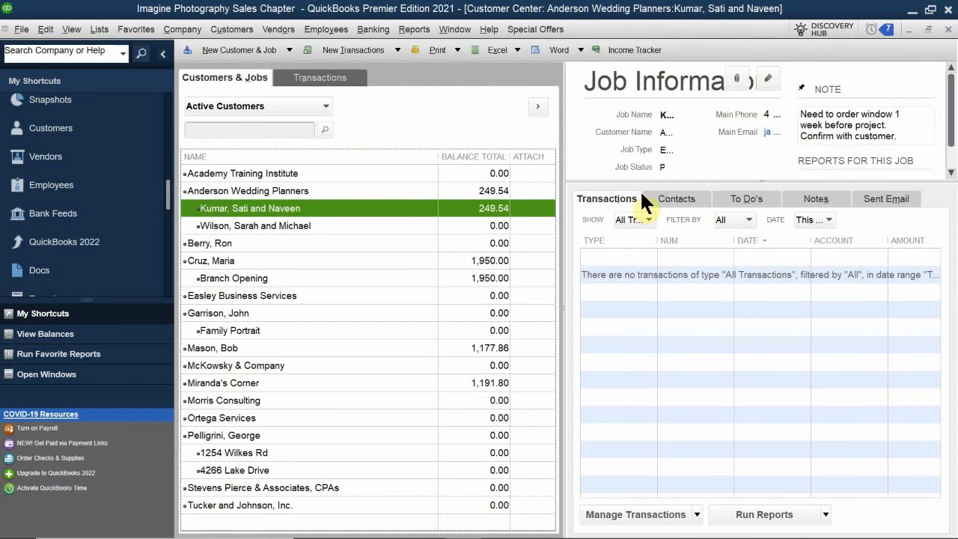
{"action": "left_click", "coordinate": [243, 278]}
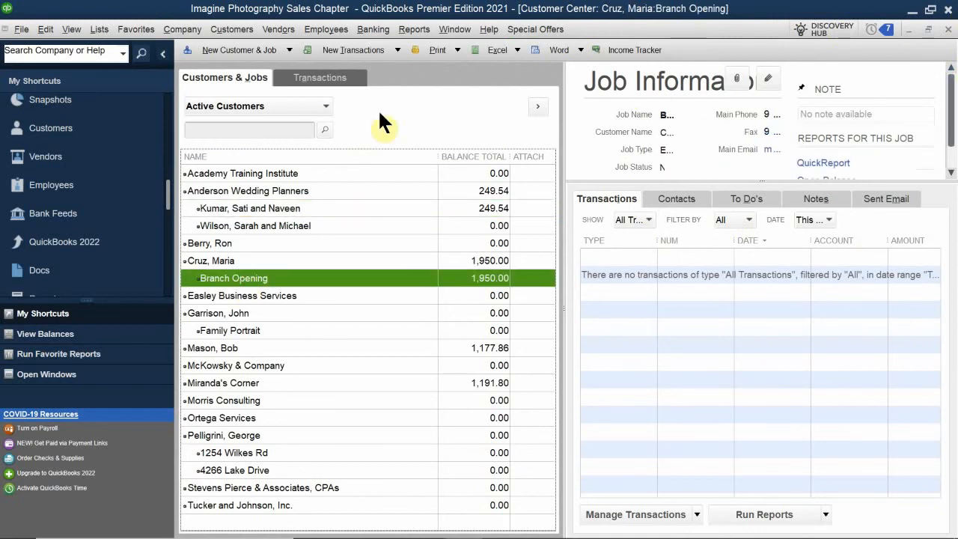
{"action": "left_click", "coordinate": [239, 173]}
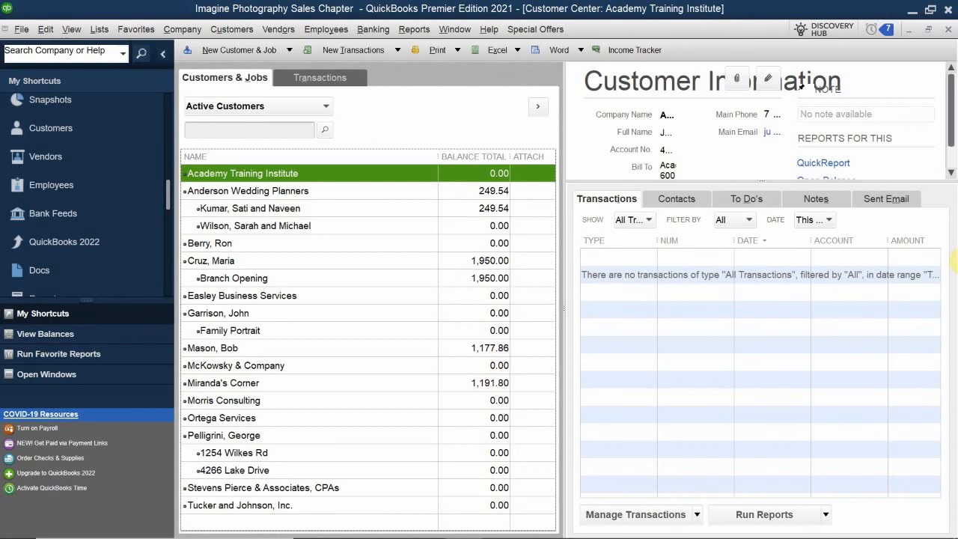
{"action": "left_click", "coordinate": [309, 78]}
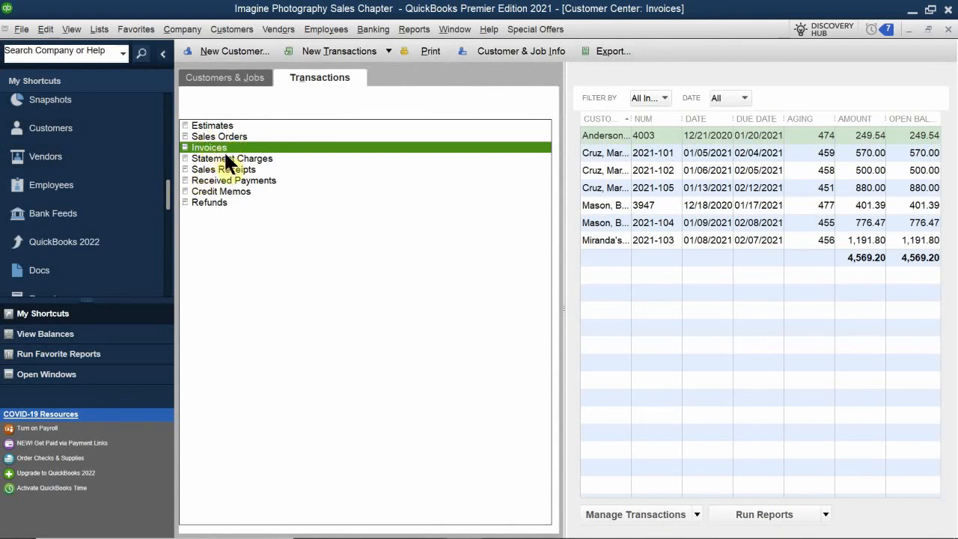
{"action": "left_click", "coordinate": [234, 80]}
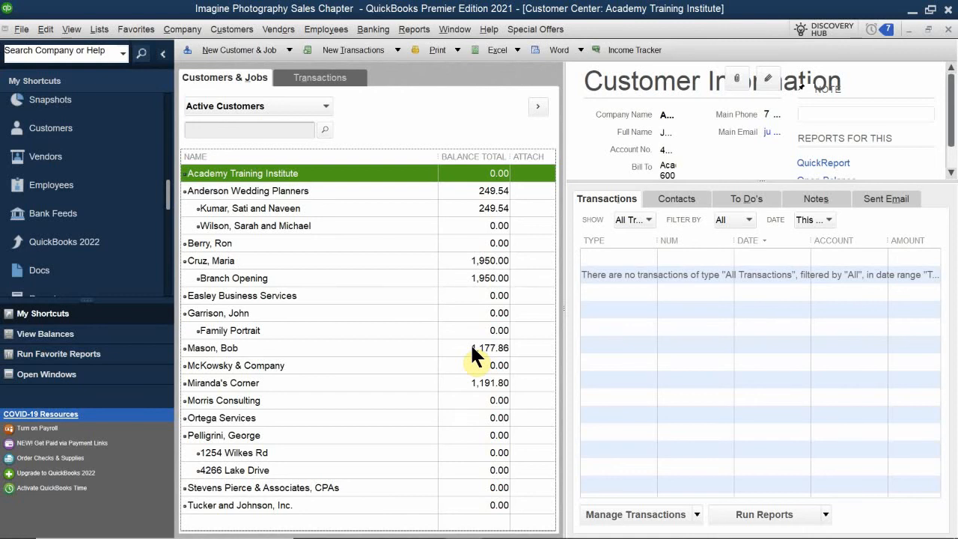
Check the Branch Opening job's actions without choosing one, then show the New Customer & Job options
{"action": "left_click", "coordinate": [239, 50]}
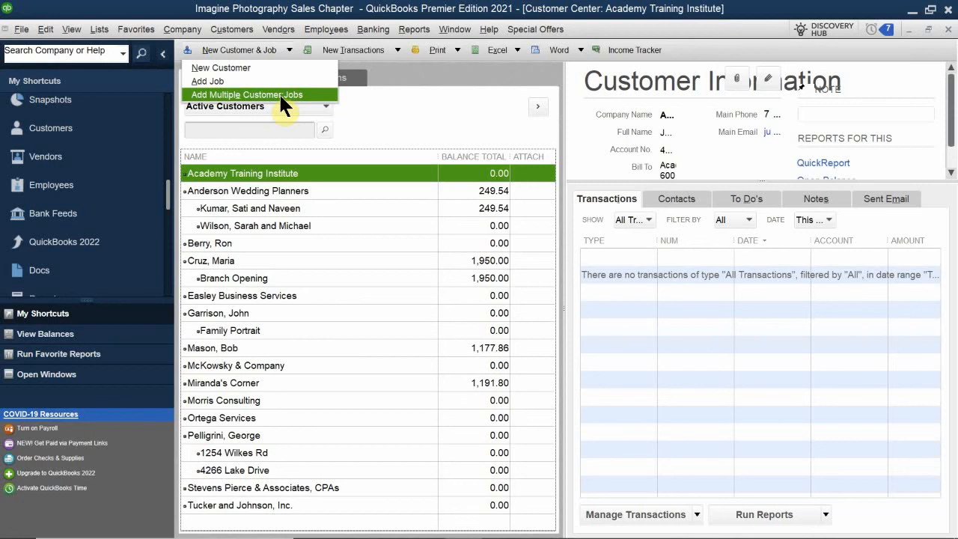
{"action": "left_click", "coordinate": [314, 281]}
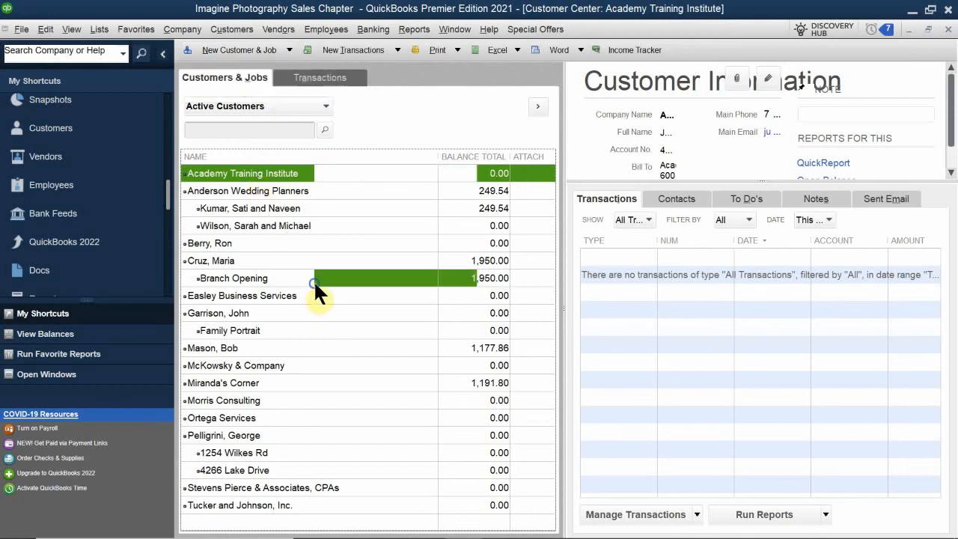
{"action": "right_click", "coordinate": [314, 283]}
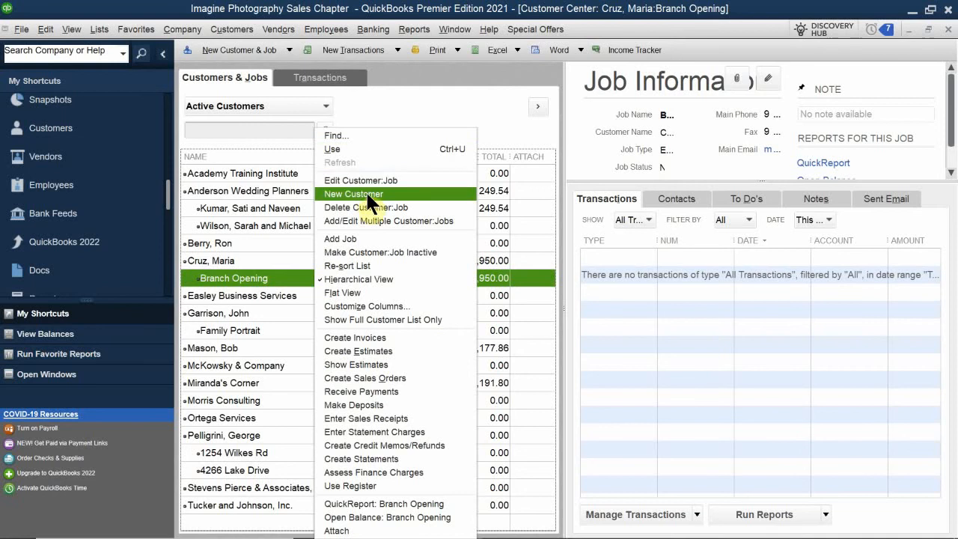
{"action": "left_click", "coordinate": [396, 75]}
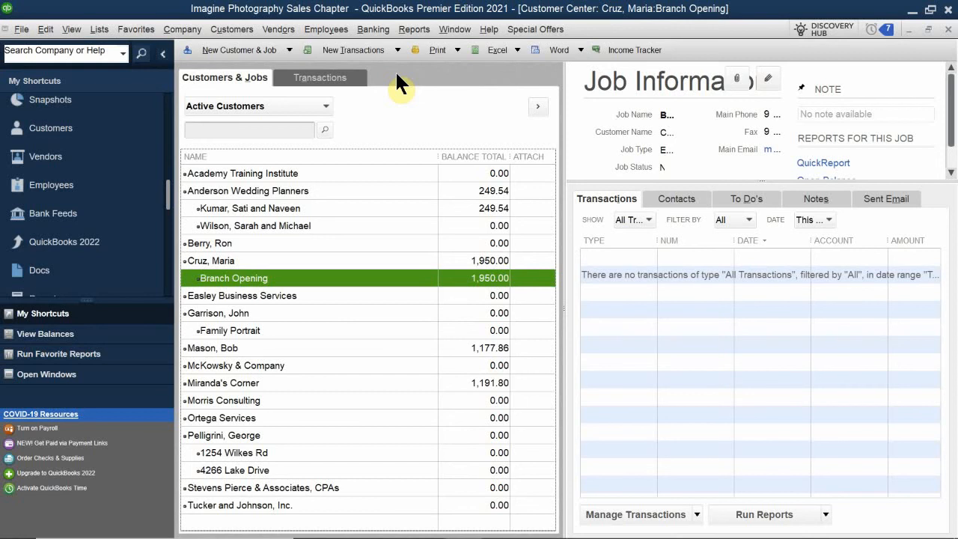
{"action": "left_click", "coordinate": [228, 50]}
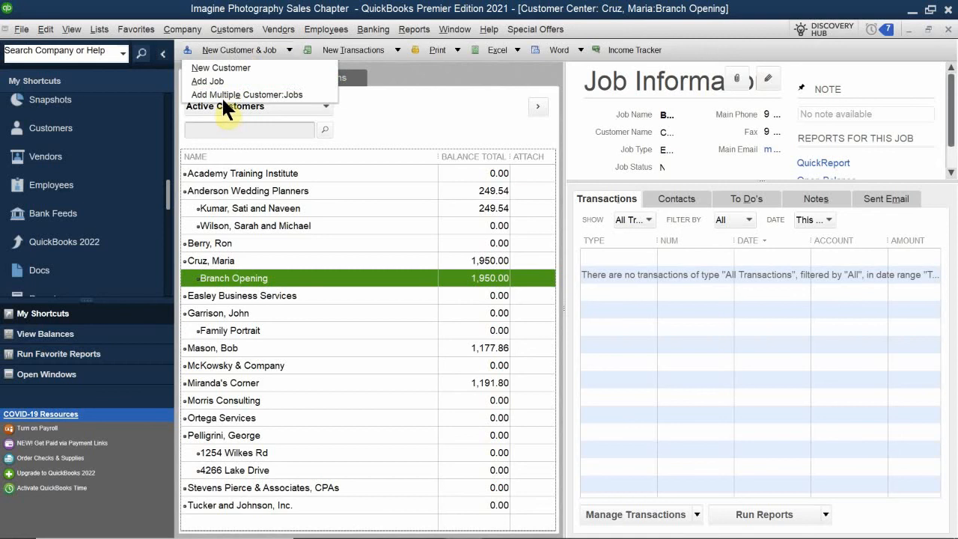
Choose New Customer to get a blank customer form with opening balance date 05/09/2022
{"action": "left_click", "coordinate": [223, 80]}
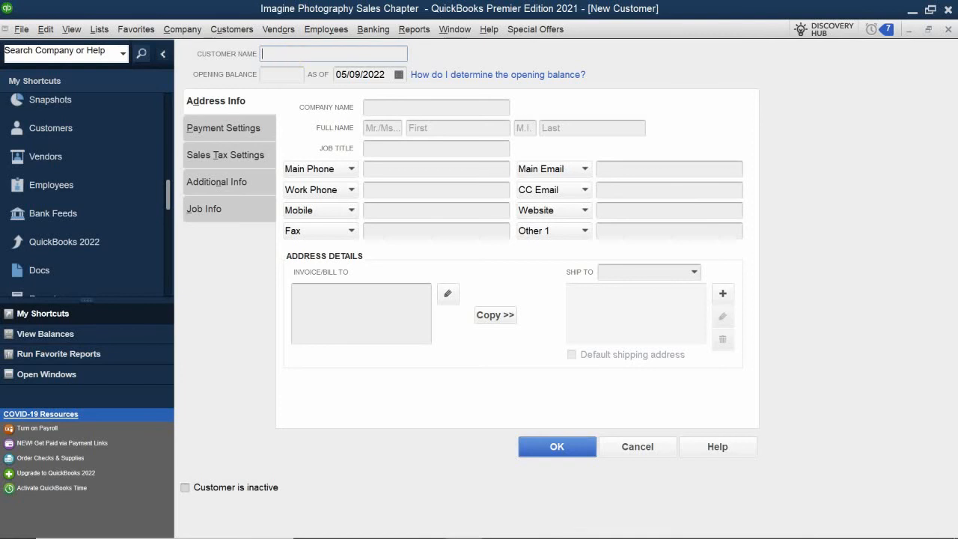
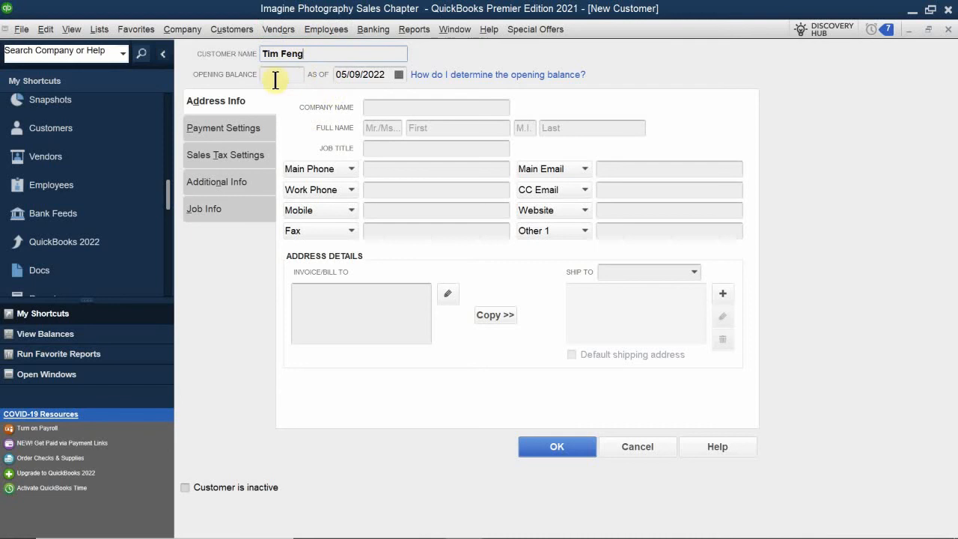
Enter the customer's full name as the Customer Name, then go to Company Name
{"action": "left_click", "coordinate": [389, 107]}
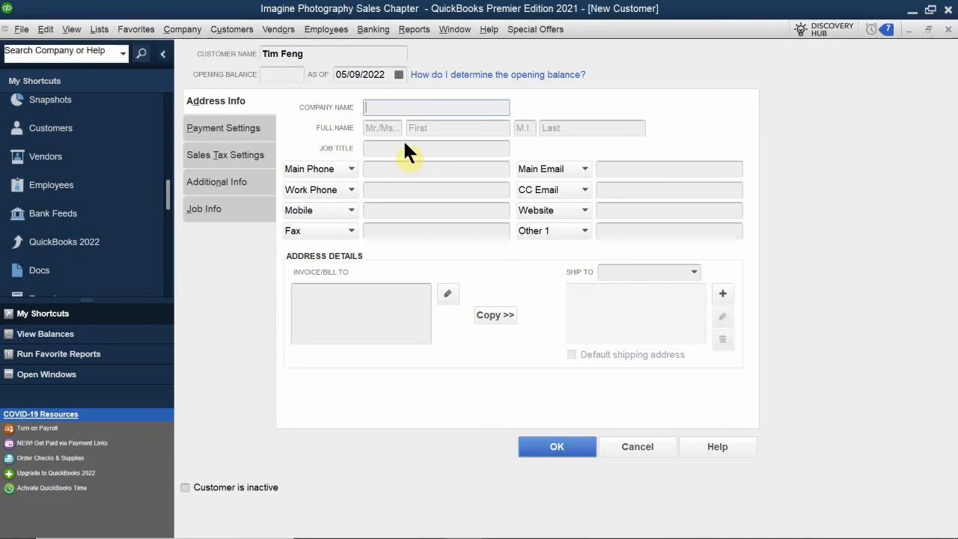
Enter title Dr/, the customer's first name, middle initial and last name, and job title Owmer
{"action": "left_click", "coordinate": [379, 128]}
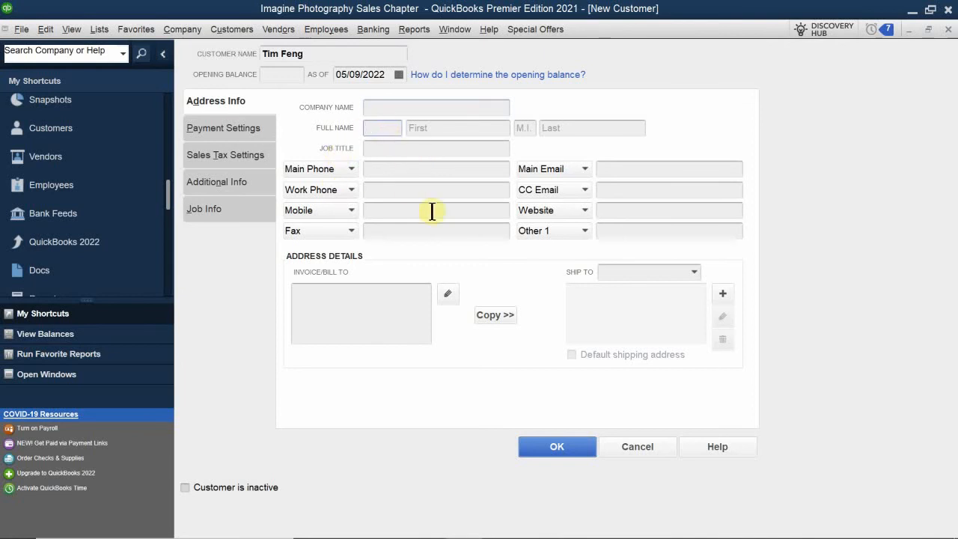
{"action": "type", "text": "Dr/"}
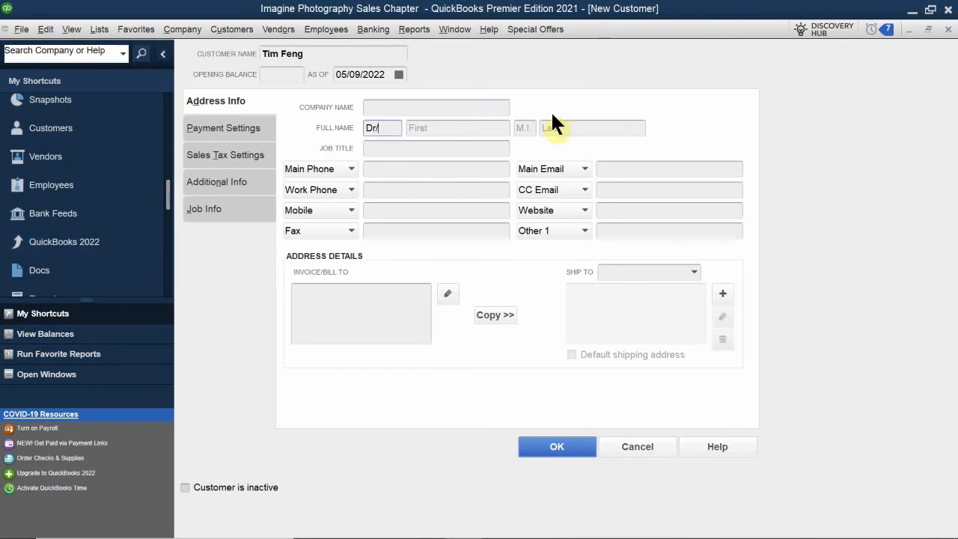
{"action": "left_click", "coordinate": [430, 130]}
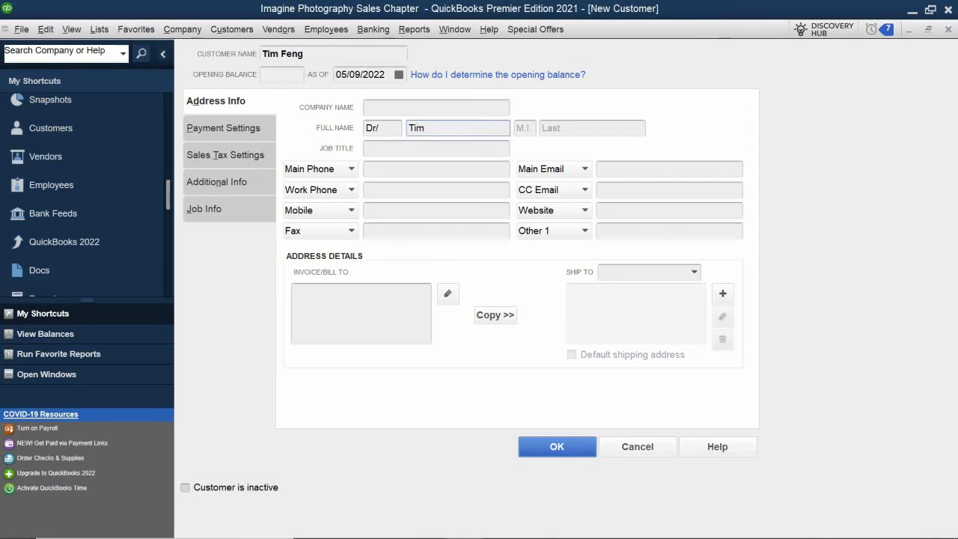
{"action": "key", "text": "Tab"}
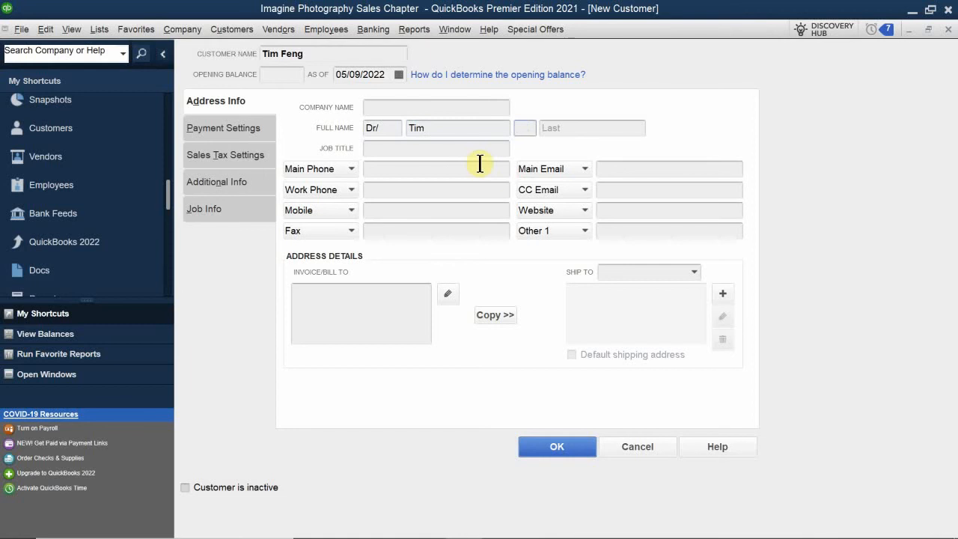
{"action": "key", "text": "Tab"}
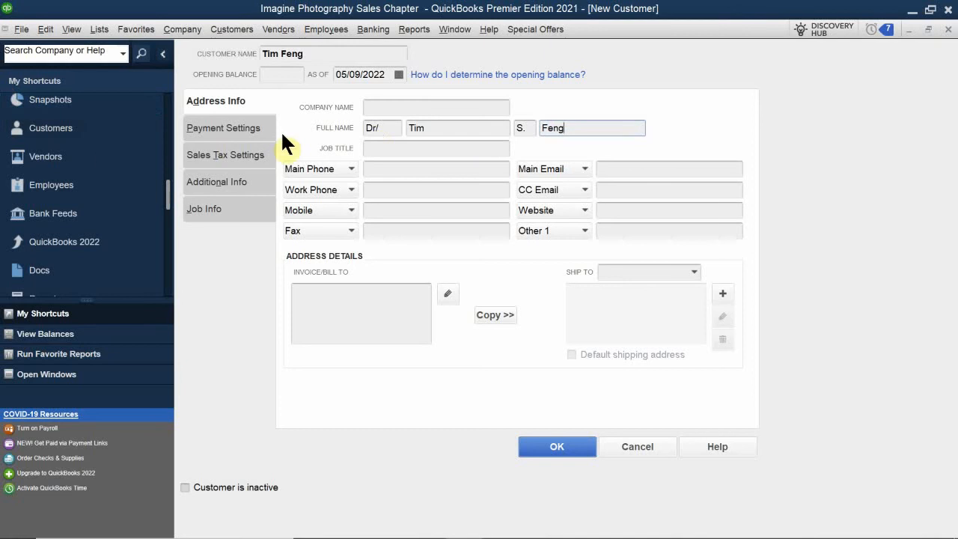
{"action": "left_click", "coordinate": [374, 148]}
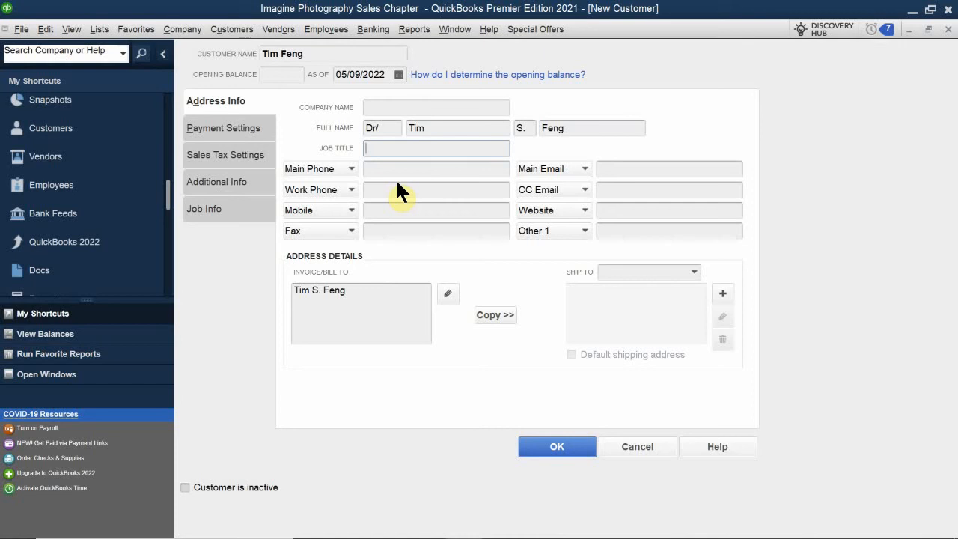
{"action": "type", "text": "Owmer"}
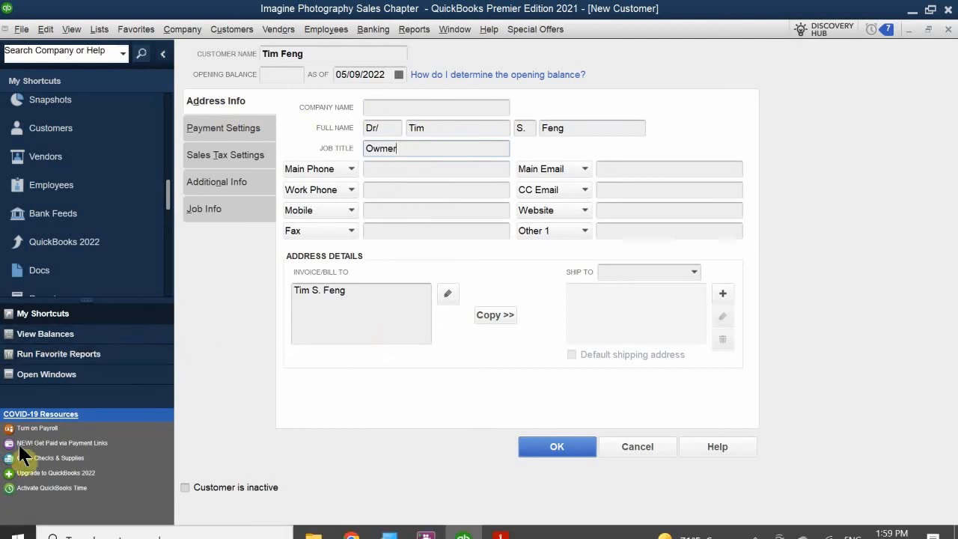
Enter the customer's main phone number and main email address, fixing a typo in the email
{"action": "left_click", "coordinate": [380, 172]}
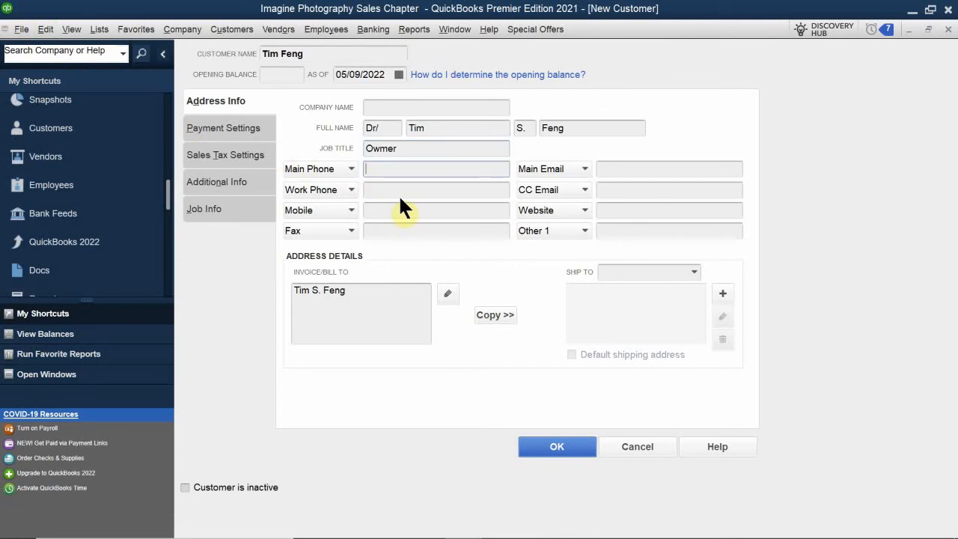
{"action": "left_click", "coordinate": [633, 170]}
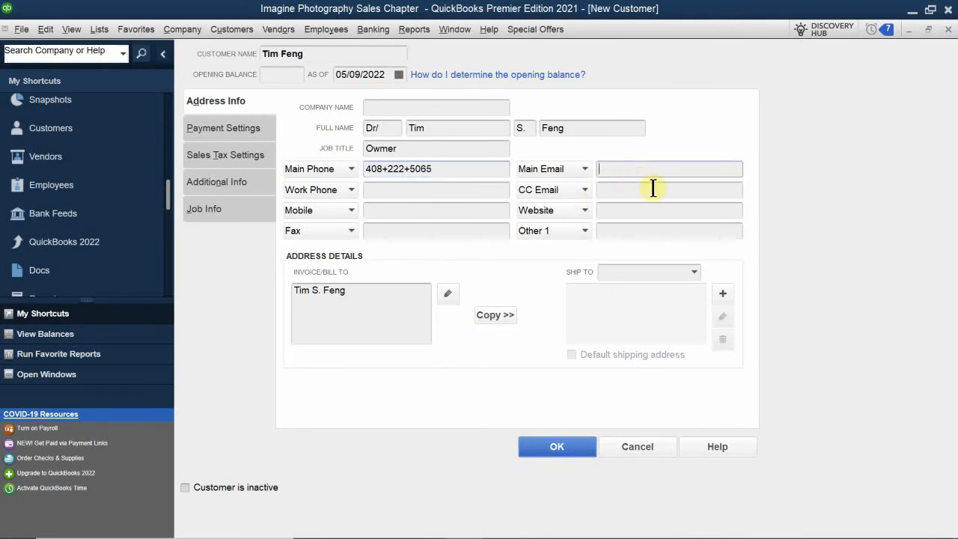
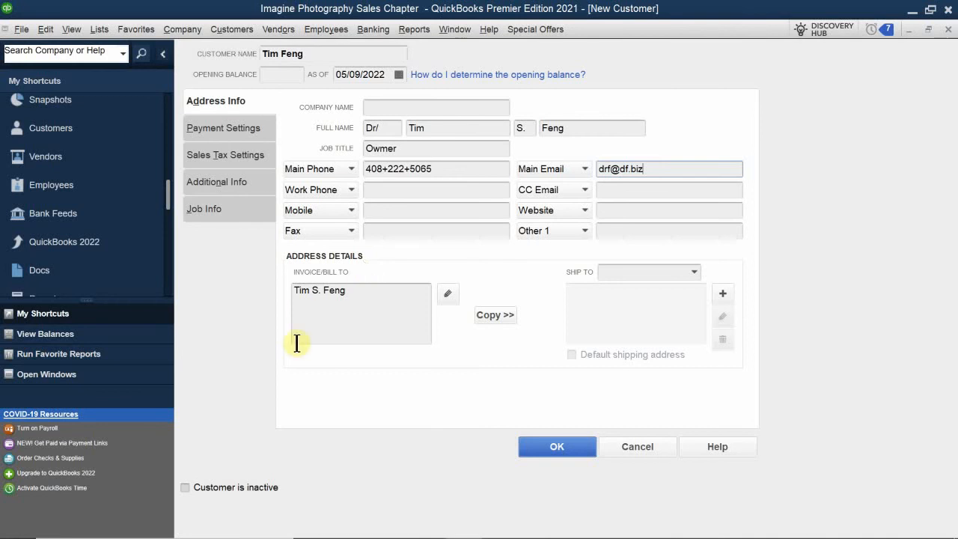
Add the street line and the city, state and ZIP line under the name in Invoice/Bill To
{"action": "left_click", "coordinate": [367, 293]}
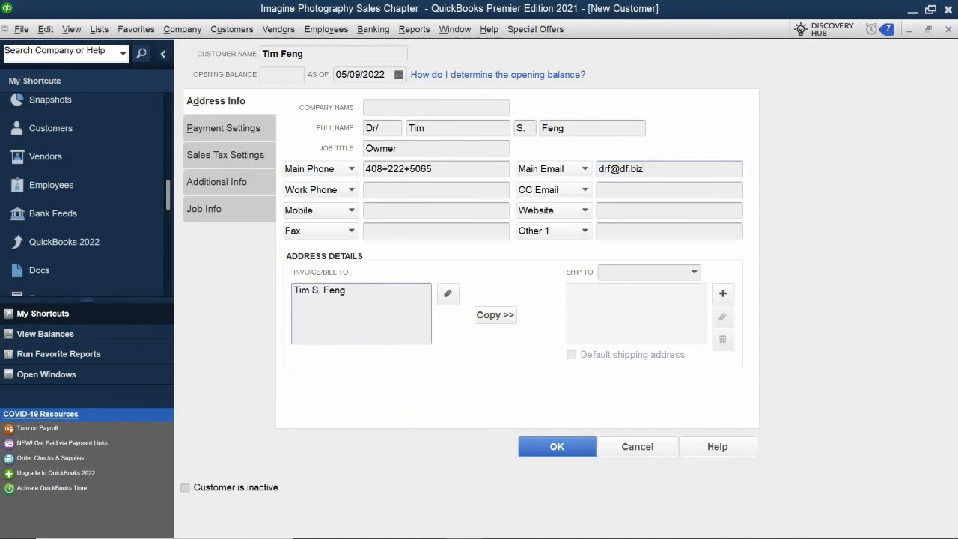
{"action": "key", "text": "Return"}
{"action": "key", "text": "Return"}
{"action": "type", "text": "Dan"}
{"action": "key", "text": "BackSpace"}
{"action": "key", "text": "BackSpace"}
{"action": "key", "text": "BackSpace"}
{"action": "type", "text": "San Jose "}
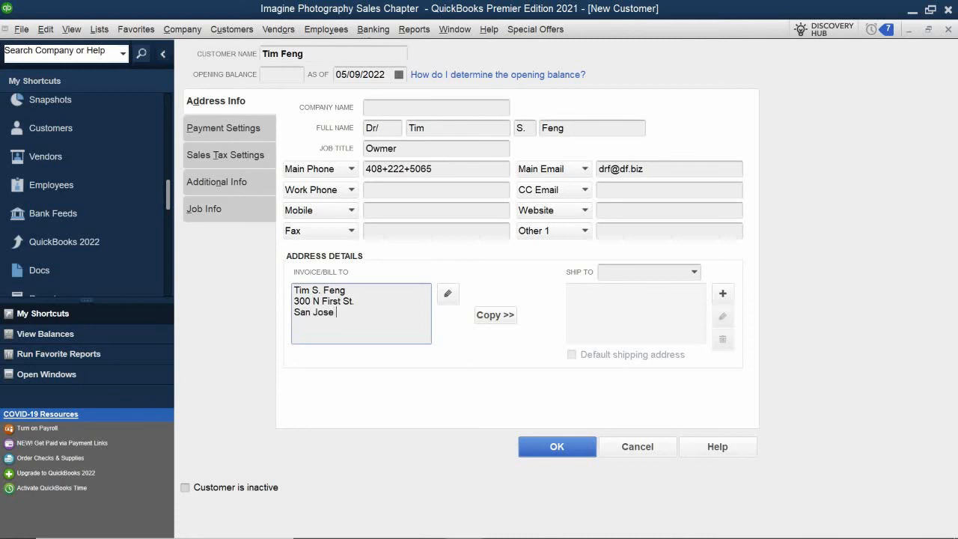
{"action": "type", "text": ", CA"}
{"action": "type", "text": "95136"}
{"action": "left_click", "coordinate": [694, 271]}
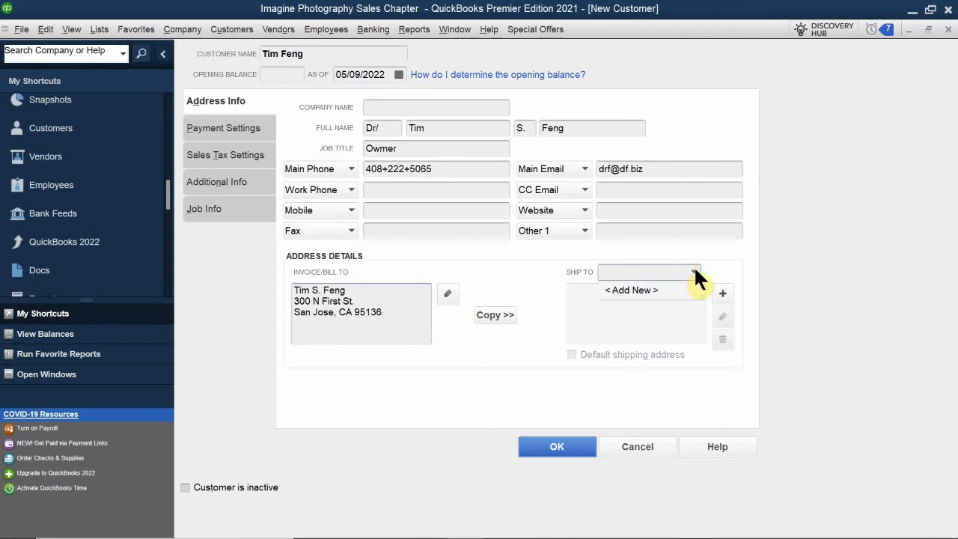
{"action": "left_click", "coordinate": [695, 270]}
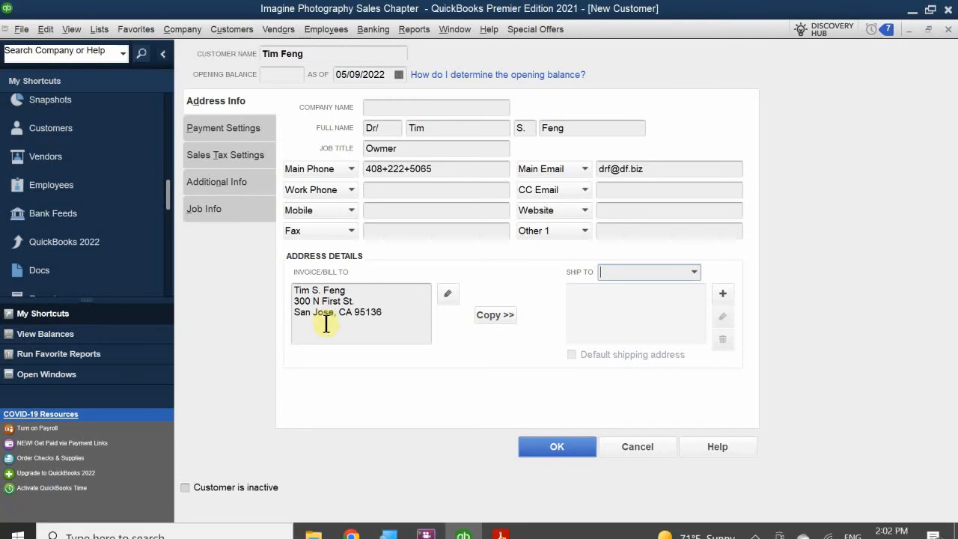
Copy the billing address into a new ship-to address named 'Business Address'
{"action": "left_click", "coordinate": [486, 320]}
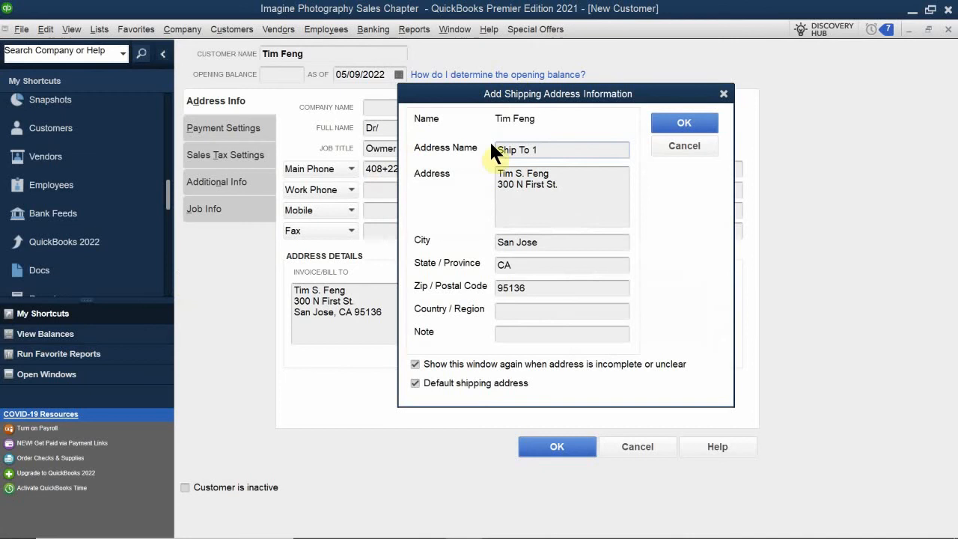
{"action": "left_click_drag", "start_coordinate": [567, 148], "coordinate": [484, 149]}
{"action": "type", "text": "Busom"}
{"action": "key", "text": "BackSpace"}
{"action": "key", "text": "BackSpace"}
{"action": "key", "text": "BackSpace"}
{"action": "type", "text": "siness Address"}
{"action": "left_click", "coordinate": [677, 119]}
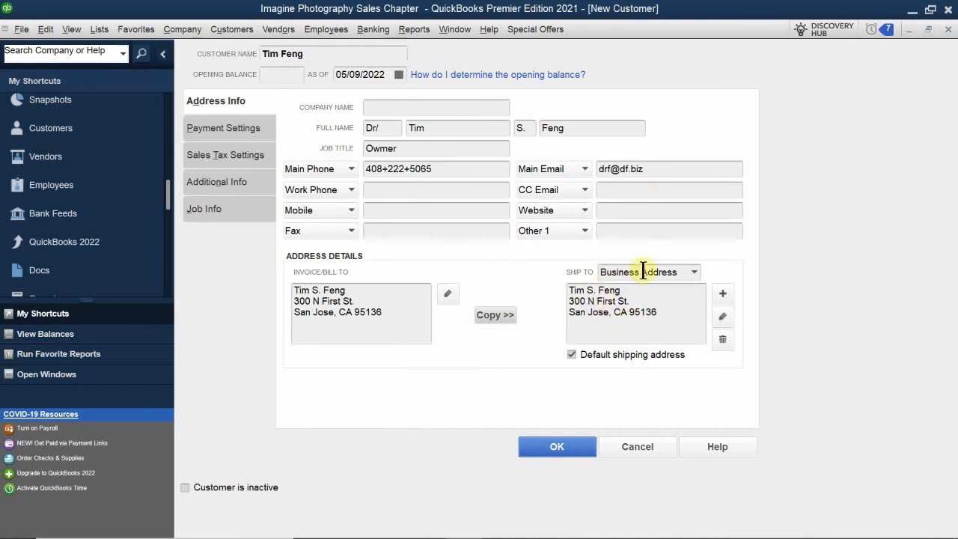
Pick Business Address from the Ship To dropdown
{"action": "left_click", "coordinate": [693, 273]}
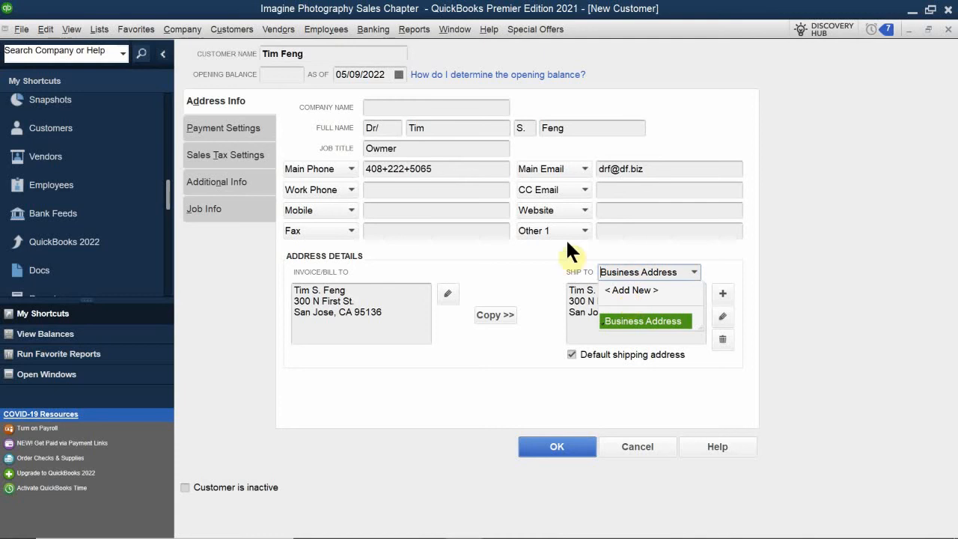
{"action": "left_click", "coordinate": [529, 282]}
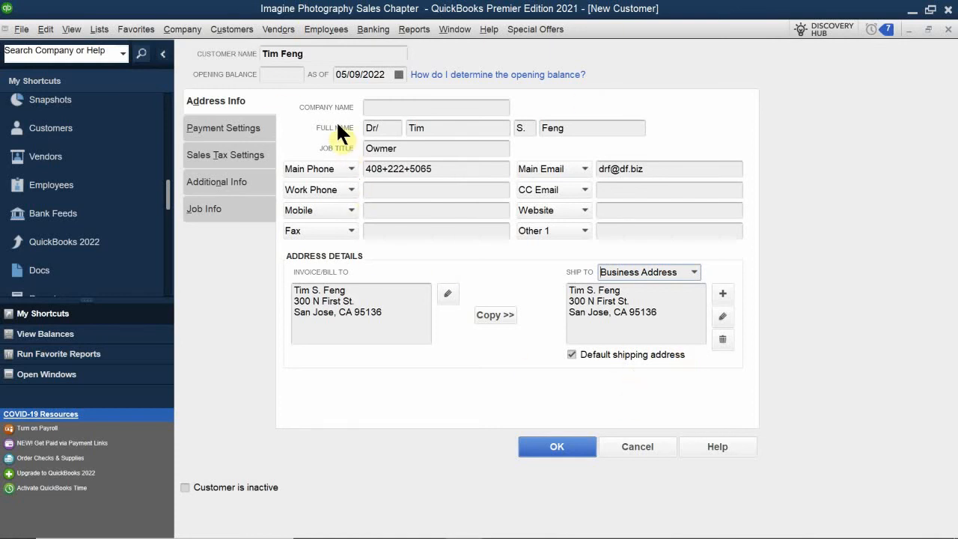
On Payment Settings, enter the customer's account number and a credit limit of 8000.00
{"action": "left_click", "coordinate": [236, 125]}
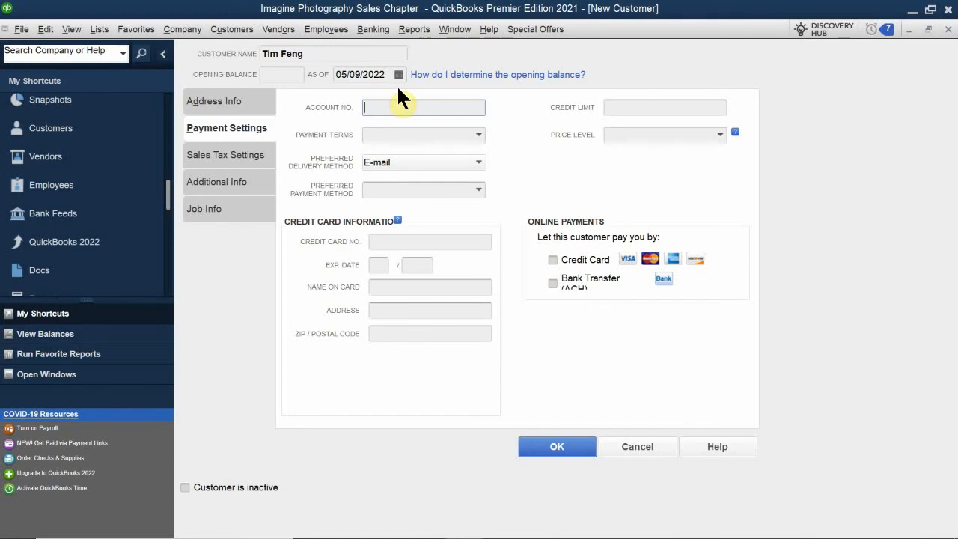
{"action": "type", "text": "3546"}
{"action": "left_click", "coordinate": [684, 109]}
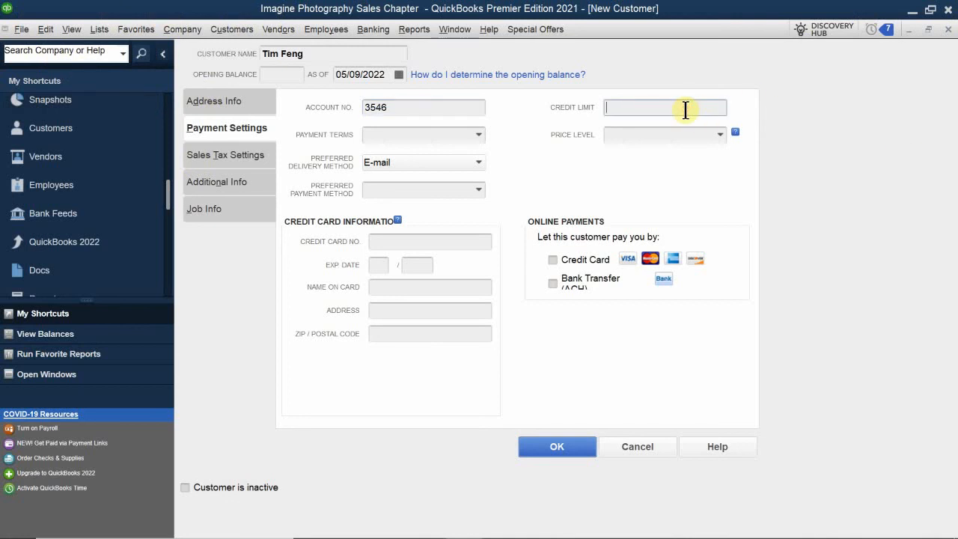
{"action": "type", "text": "8000.00"}
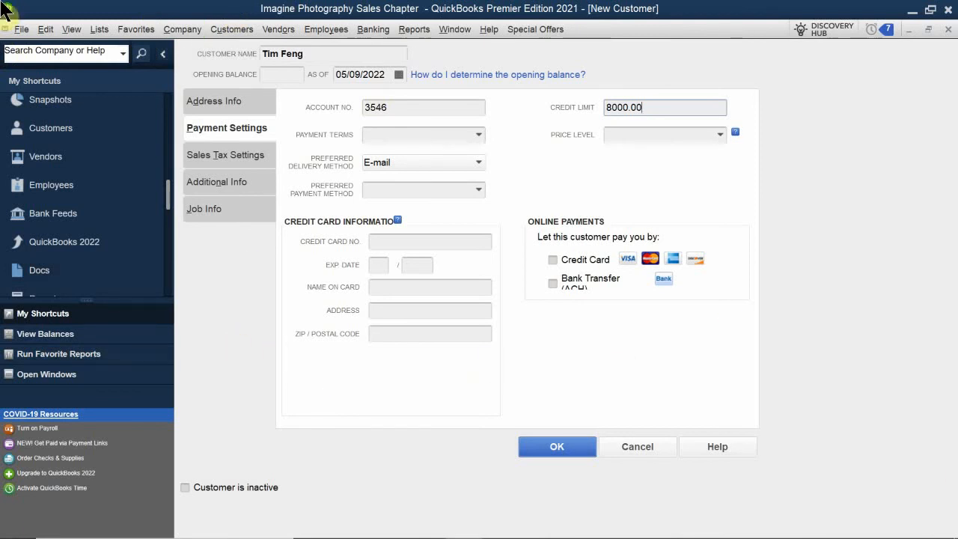
Choose Net 30 from Payment Terms and Commercial from Price Level
{"action": "left_click", "coordinate": [478, 135]}
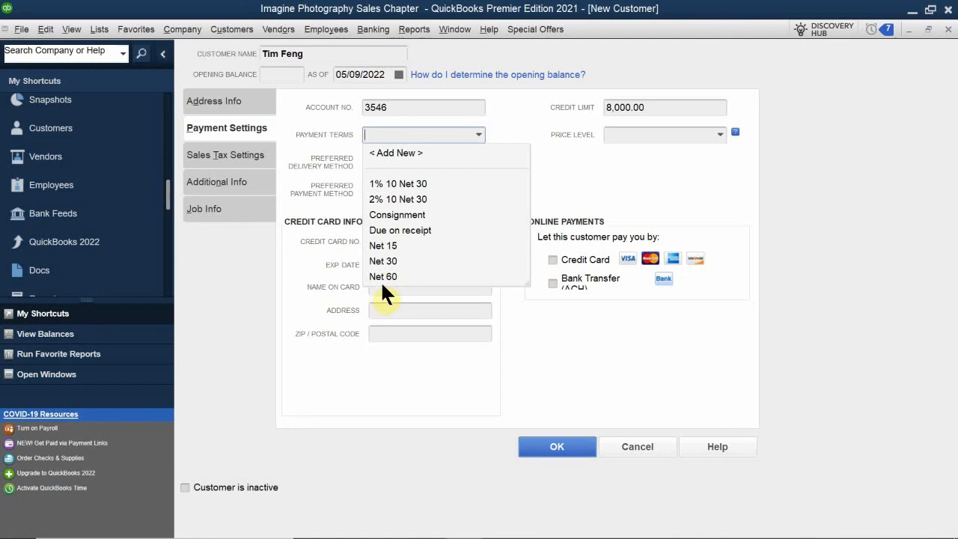
{"action": "left_click", "coordinate": [387, 259]}
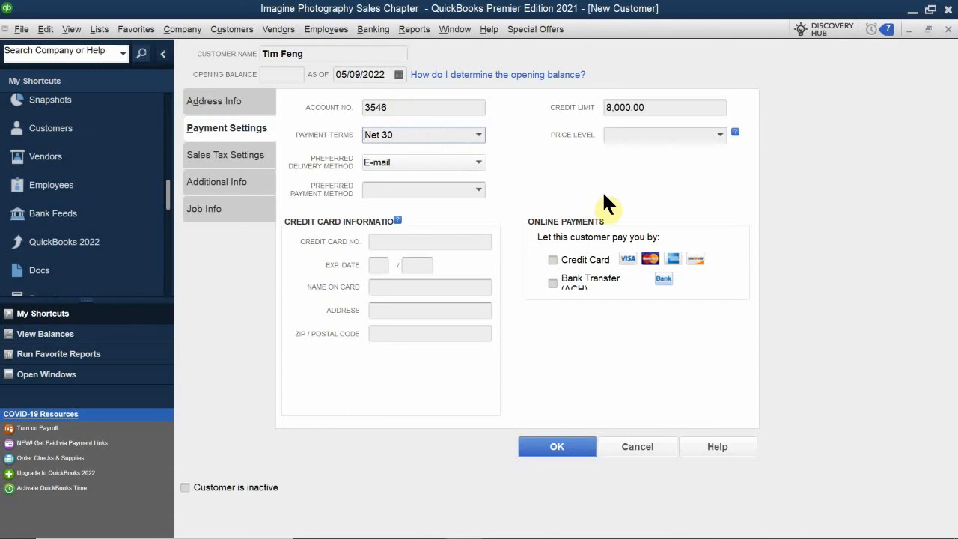
{"action": "left_click", "coordinate": [717, 135]}
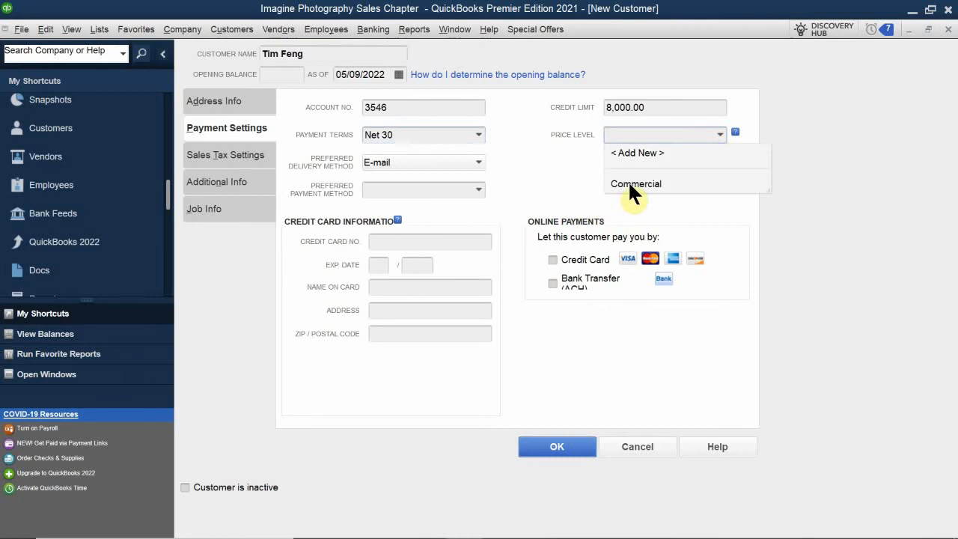
{"action": "left_click", "coordinate": [628, 185]}
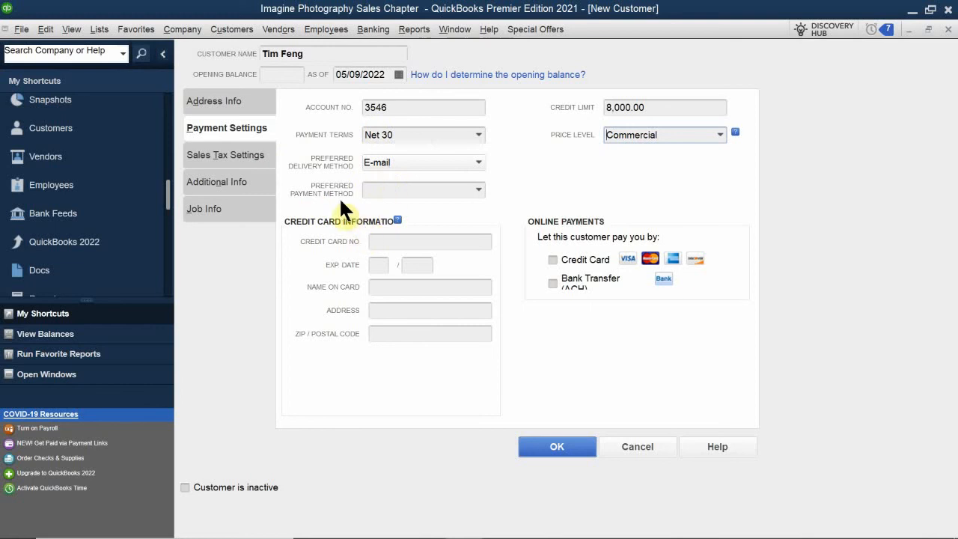
Select Visa in the Preferred Payment Method dropdown
{"action": "left_click", "coordinate": [479, 190]}
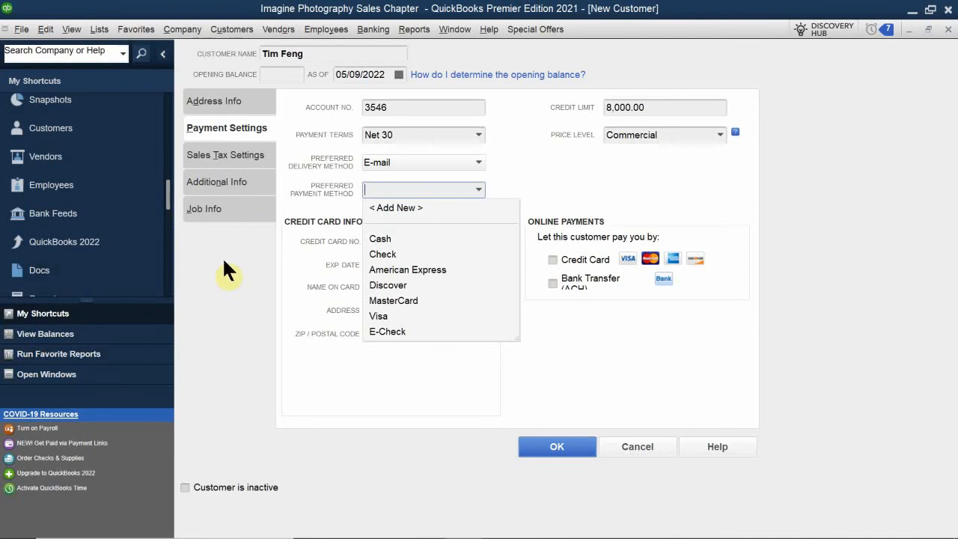
{"action": "left_click", "coordinate": [380, 316]}
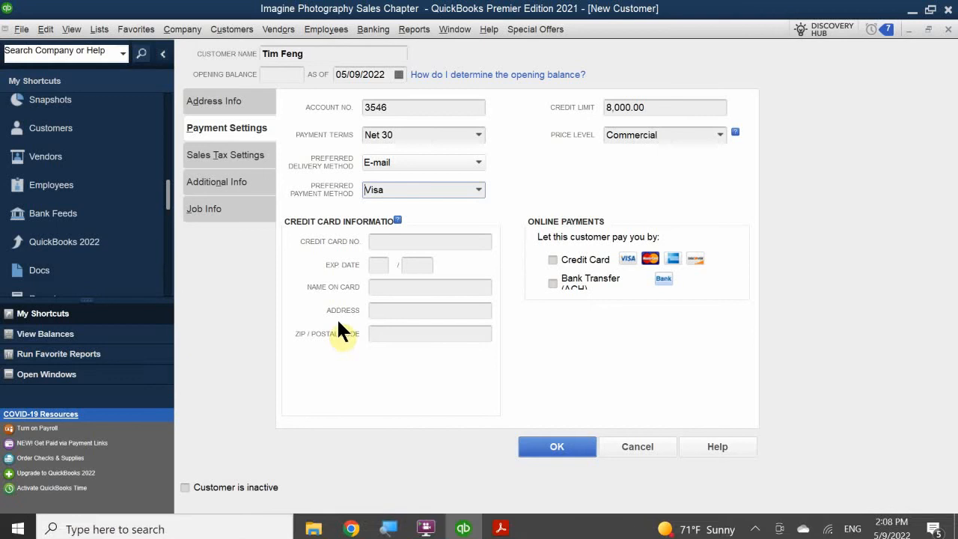
Enter the Visa card number, correcting mistyped digits, and expiry month 05
{"action": "left_click", "coordinate": [386, 241]}
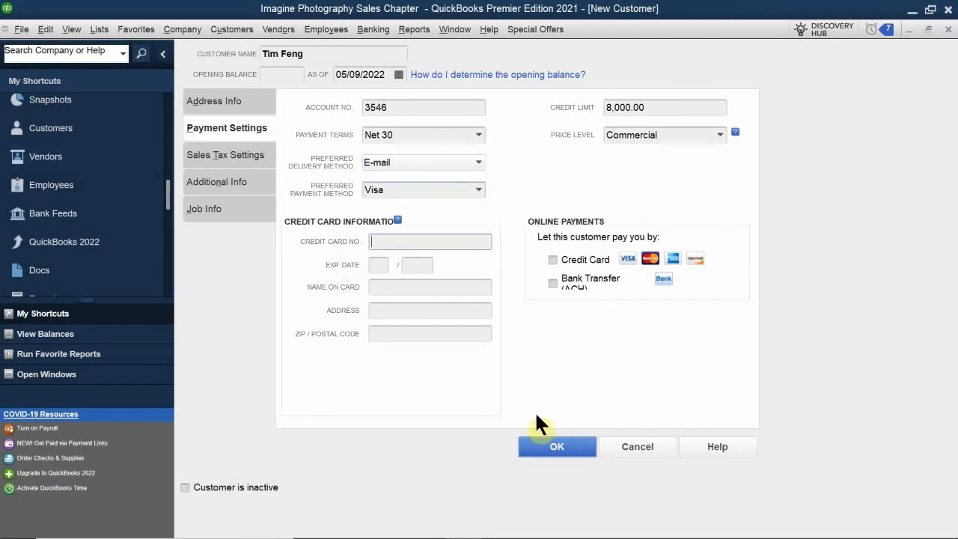
{"action": "type", "text": "1234"}
{"action": "type", "text": "-5"}
{"action": "type", "text": "765"}
{"action": "key", "text": "BackSpace"}
{"action": "key", "text": "BackSpace"}
{"action": "key", "text": "BackSpace"}
{"action": "key", "text": "BackSpace"}
{"action": "type", "text": "678-9101-1234"}
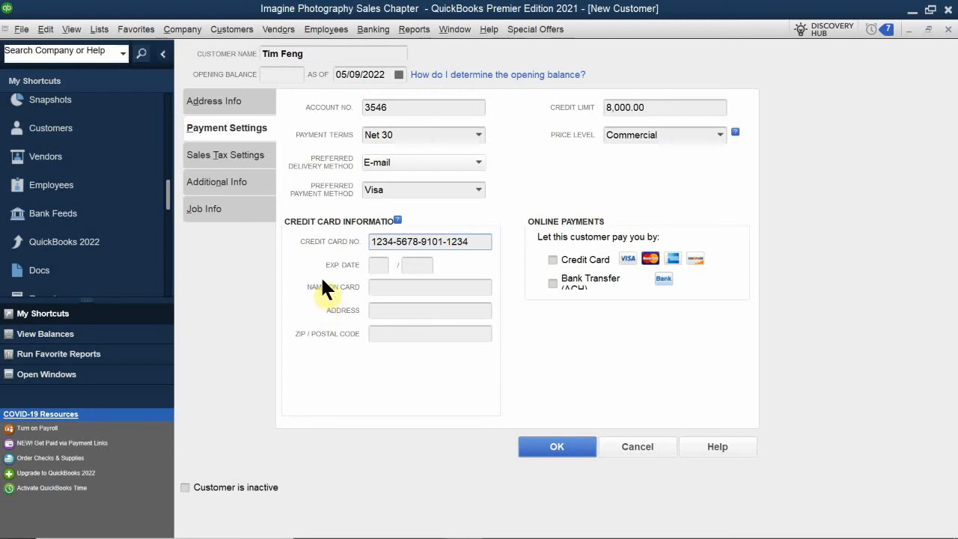
{"action": "left_click", "coordinate": [377, 266]}
{"action": "type", "text": "05"}
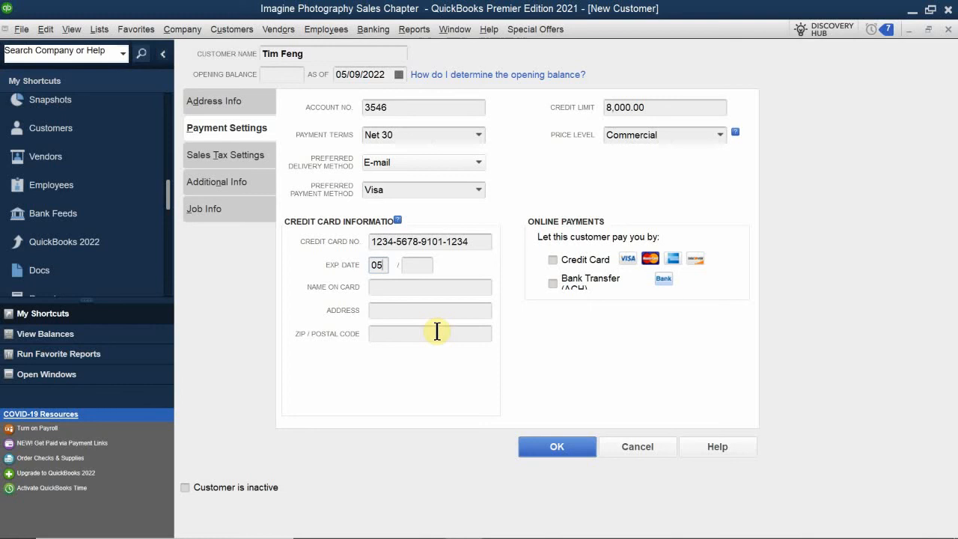
Change the card expiry to month 12 and year 2025, fixing the mistyped year
{"action": "key", "text": "BackSpace"}
{"action": "key", "text": "BackSpace"}
{"action": "type", "text": "12"}
{"action": "left_click", "coordinate": [430, 264]}
{"action": "type", "text": "2022"}
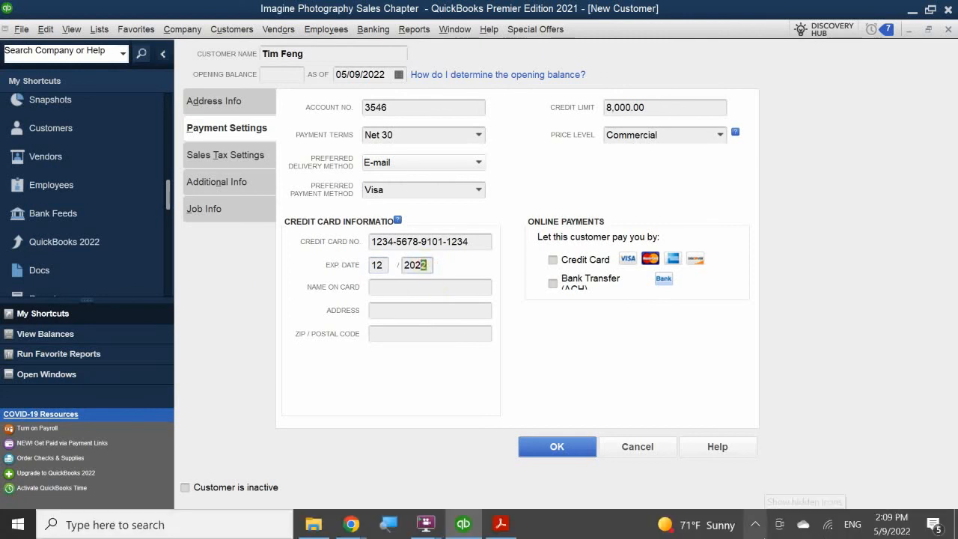
{"action": "key", "text": "BackSpace"}
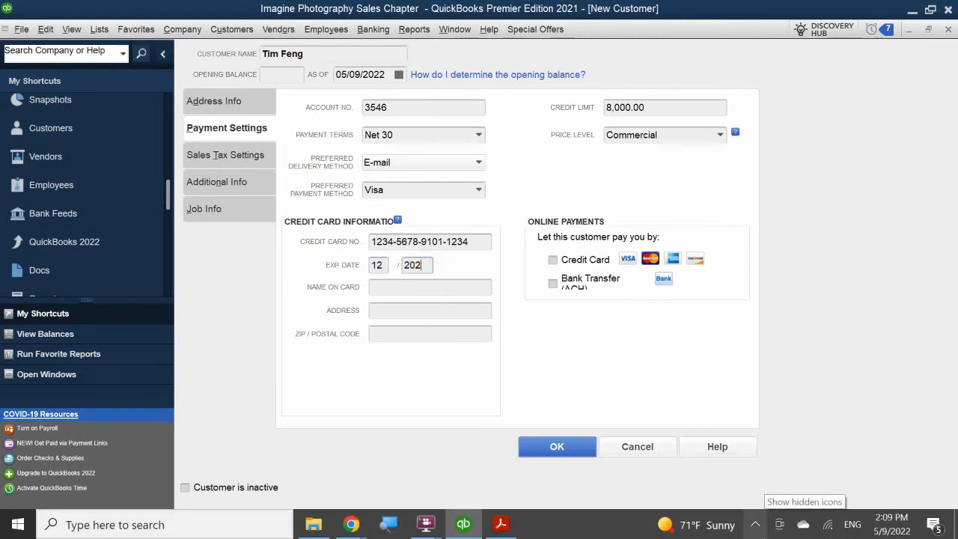
{"action": "type", "text": "5"}
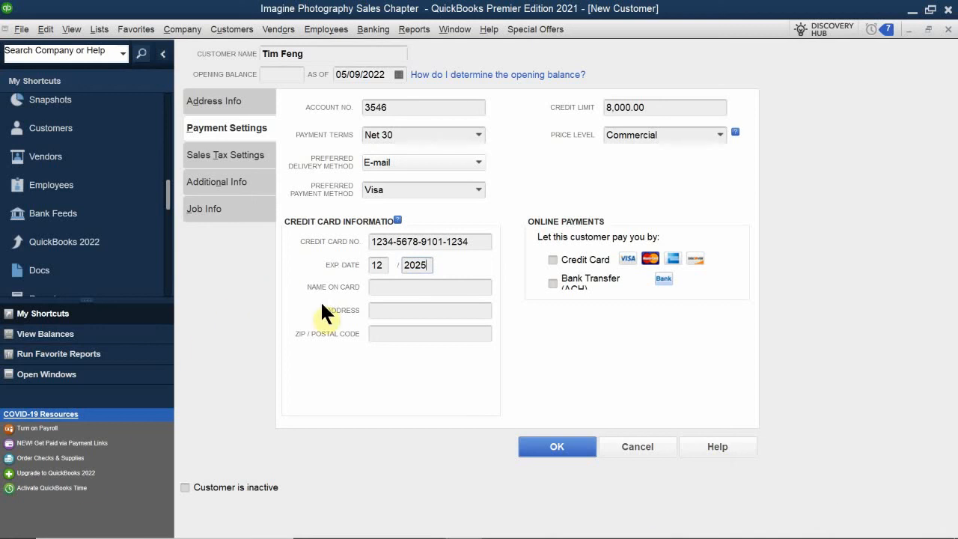
{"action": "left_click", "coordinate": [386, 289]}
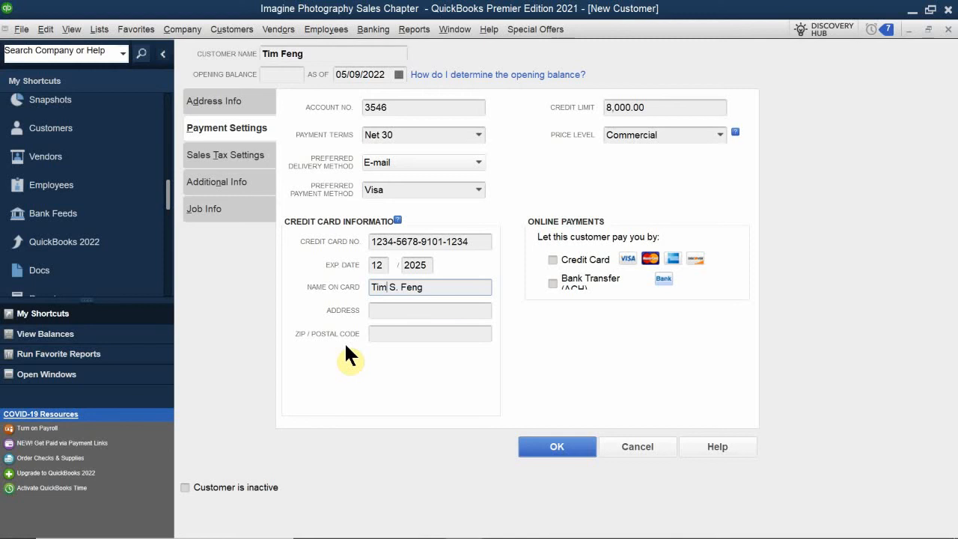
Fill in Name on Card with the cardholder's name, plus the card's billing street address and ZIP code
{"action": "left_click", "coordinate": [400, 309]}
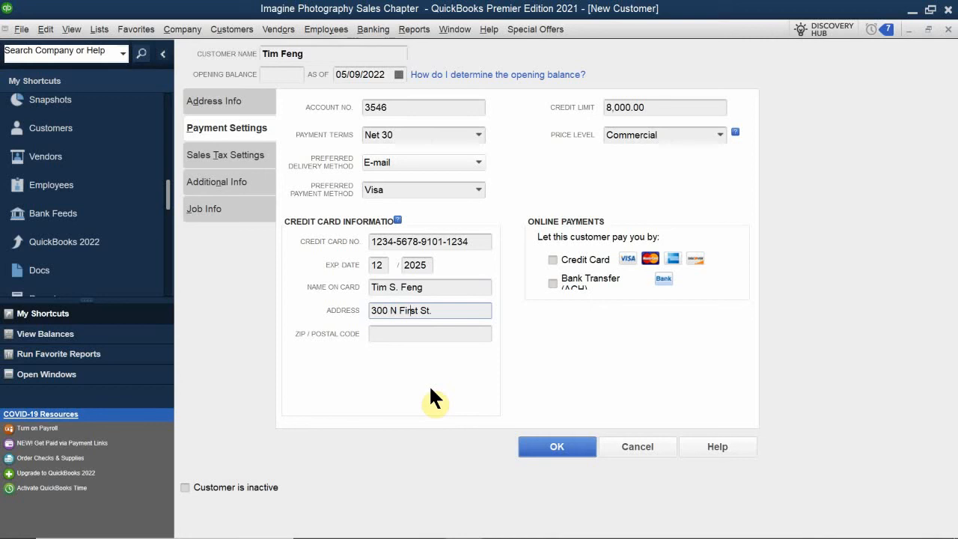
{"action": "left_click", "coordinate": [460, 335]}
{"action": "type", "text": "95136"}
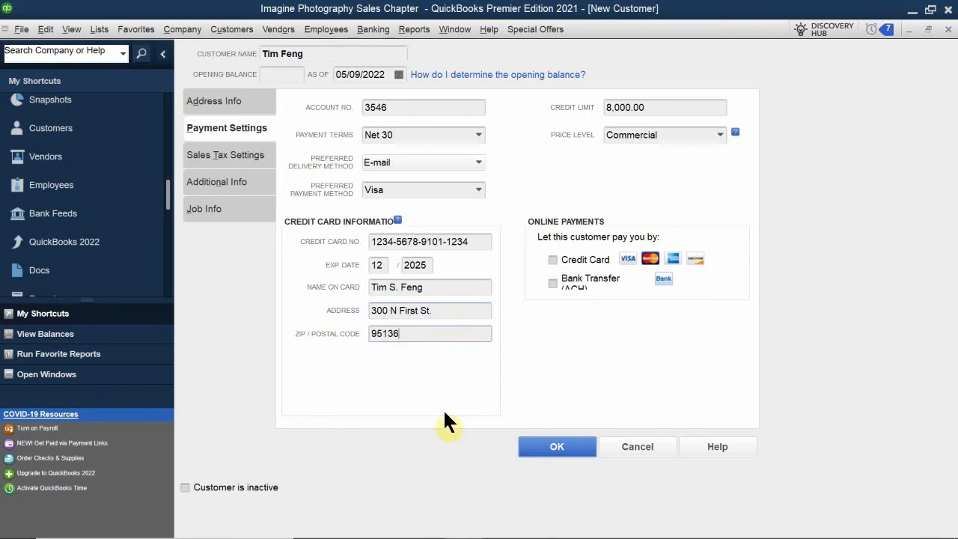
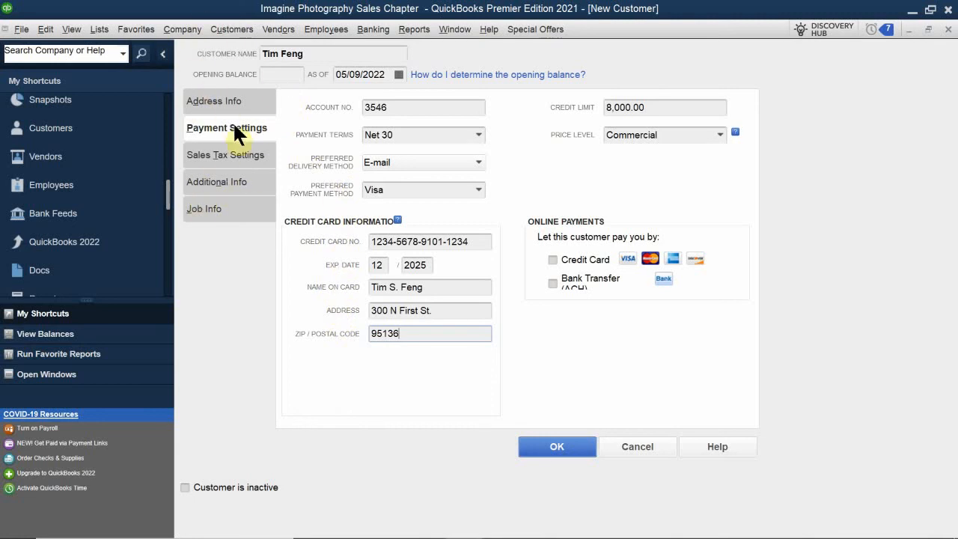
Open the Sales Tax Settings tab of the new customer record
{"action": "left_click", "coordinate": [220, 150]}
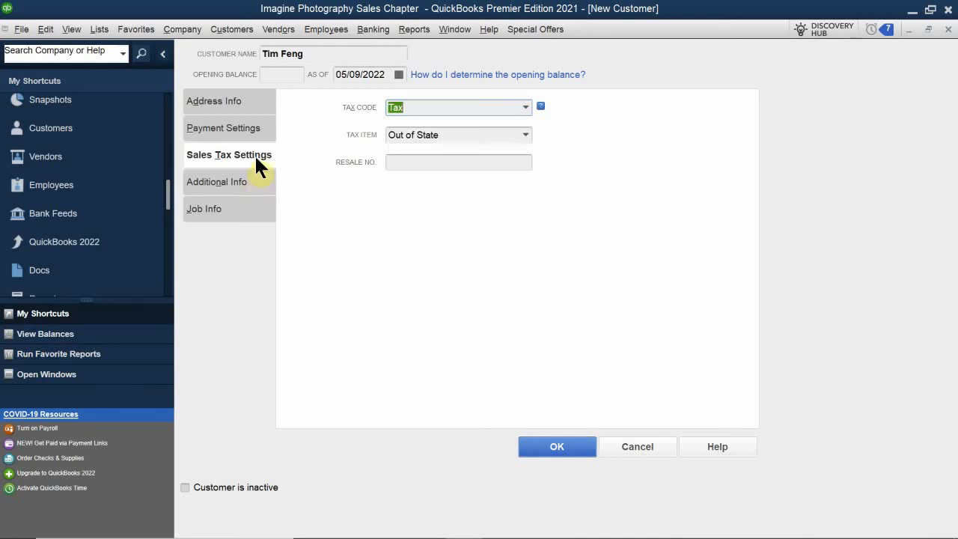
{"action": "left_click", "coordinate": [526, 109]}
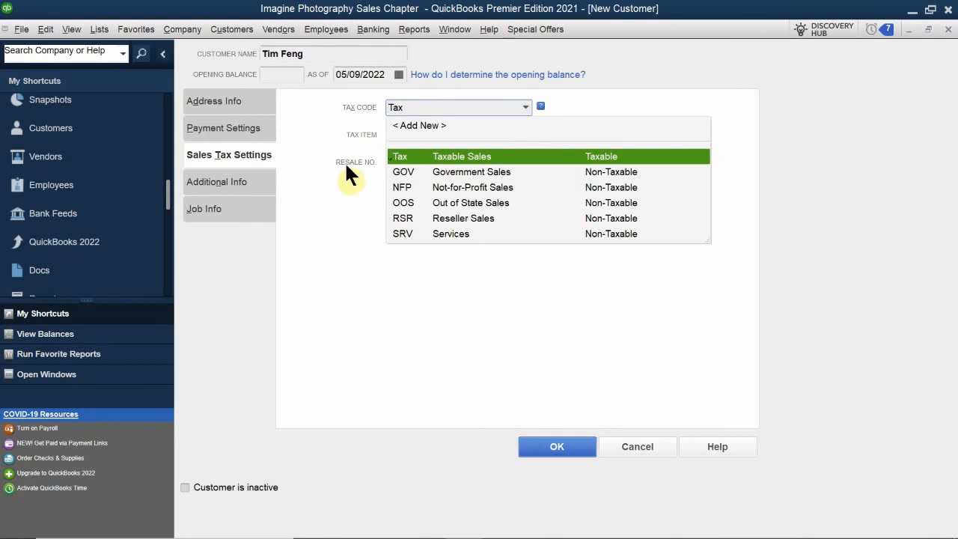
{"action": "left_click", "coordinate": [404, 154]}
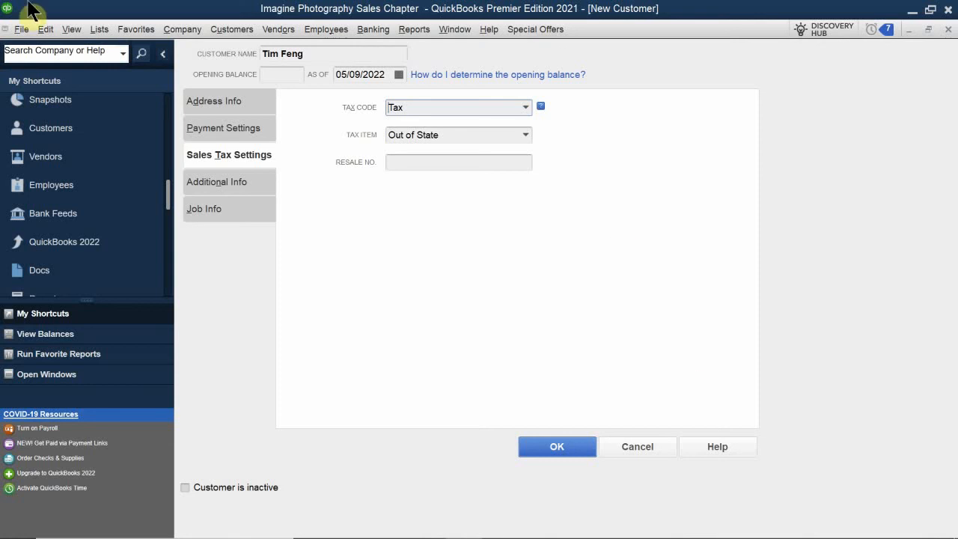
Pick Santa Clara as the tax item instead of Out of State, and confirm it stays selected
{"action": "left_click", "coordinate": [525, 135]}
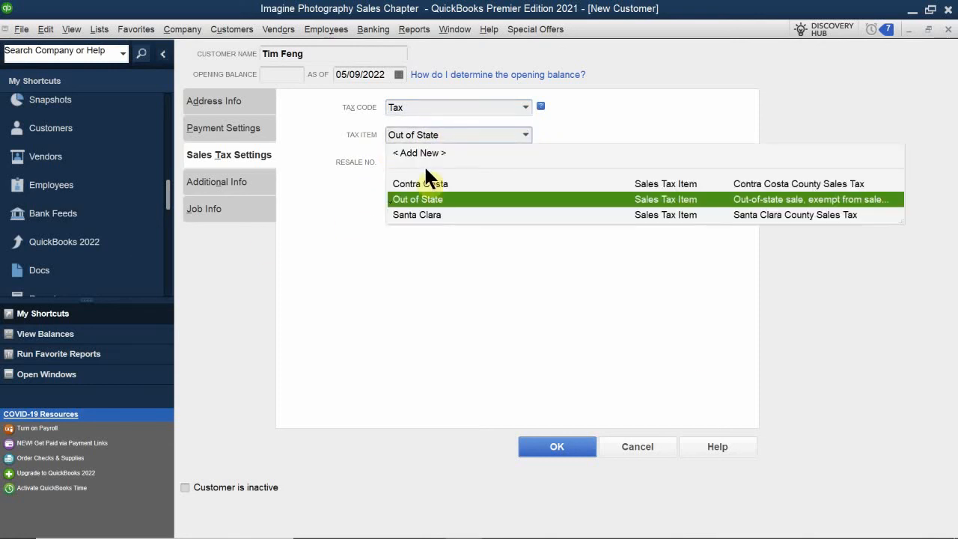
{"action": "left_click", "coordinate": [408, 214]}
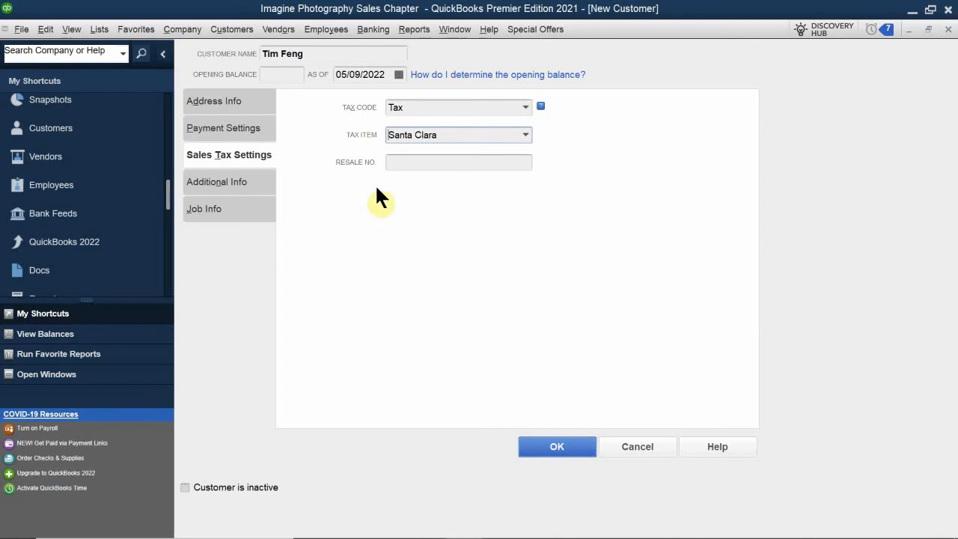
{"action": "left_click", "coordinate": [526, 134]}
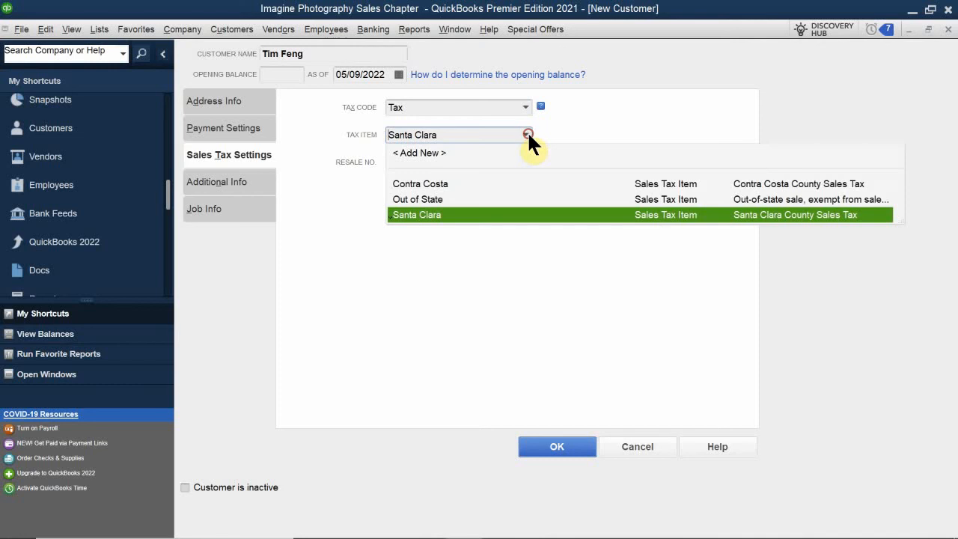
{"action": "left_click", "coordinate": [526, 135]}
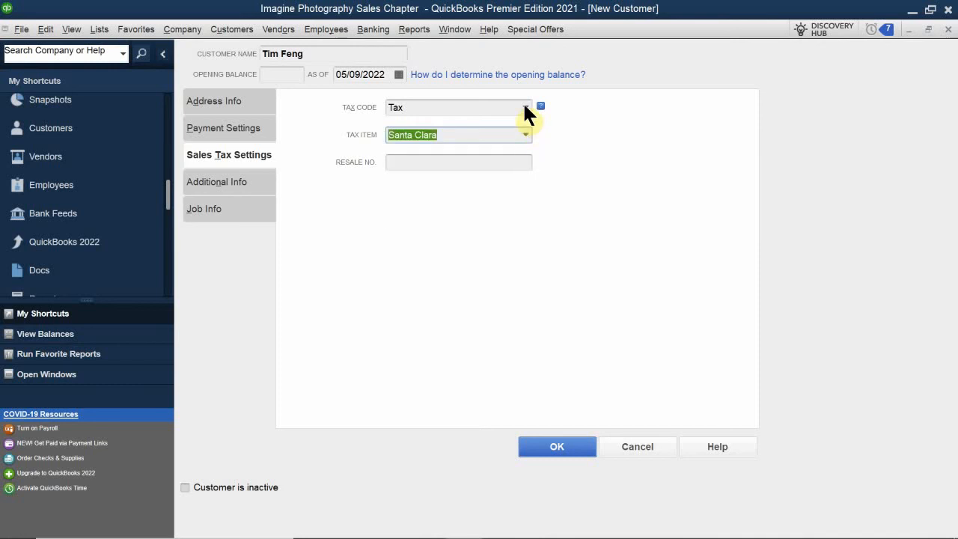
Show the Tax Code dropdown list with its available sales tax codes
{"action": "left_click", "coordinate": [524, 106]}
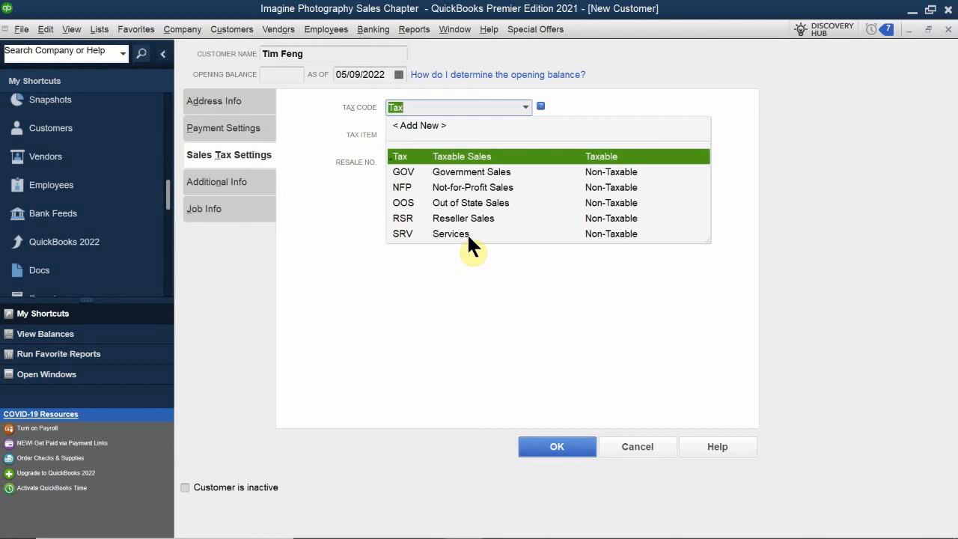
Keep tax code Tax with item Santa Clara, leave Resale No. blank, and go to Additional Info
{"action": "left_click", "coordinate": [451, 268]}
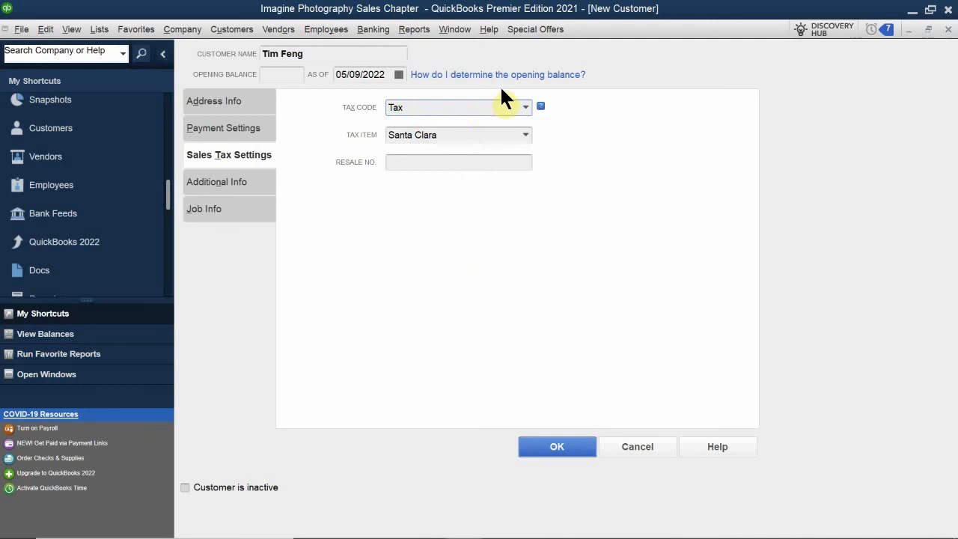
{"action": "left_click", "coordinate": [526, 134]}
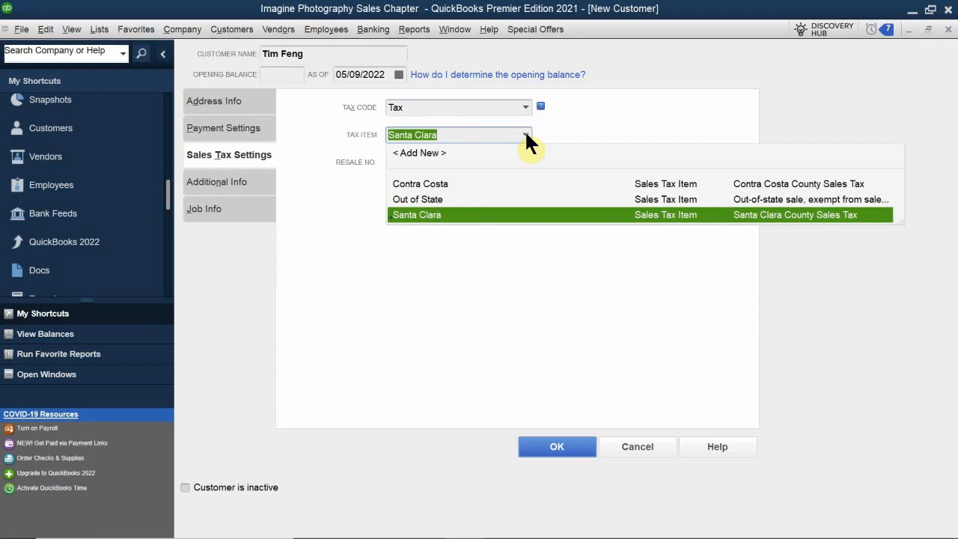
{"action": "left_click", "coordinate": [526, 135]}
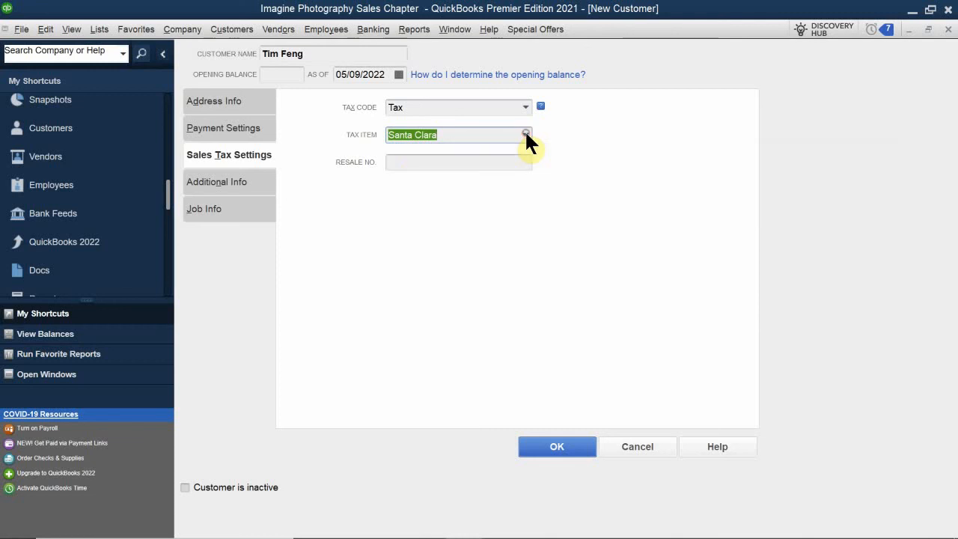
{"action": "left_click", "coordinate": [411, 164]}
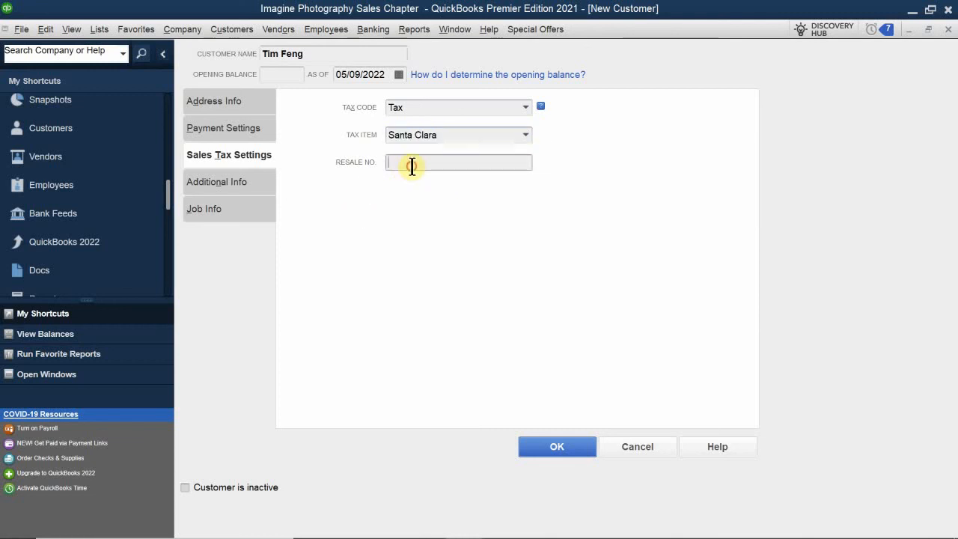
{"action": "left_click", "coordinate": [526, 107]}
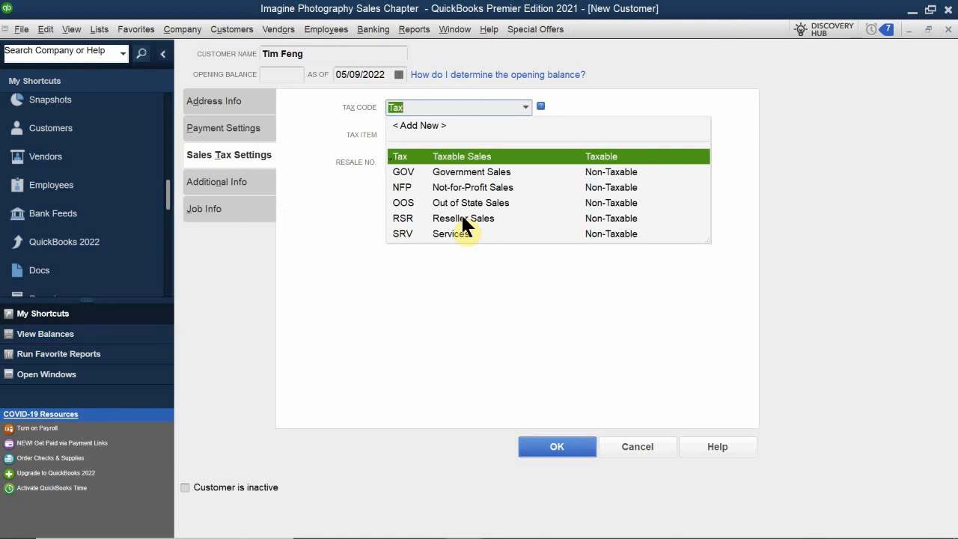
{"action": "left_click", "coordinate": [460, 273]}
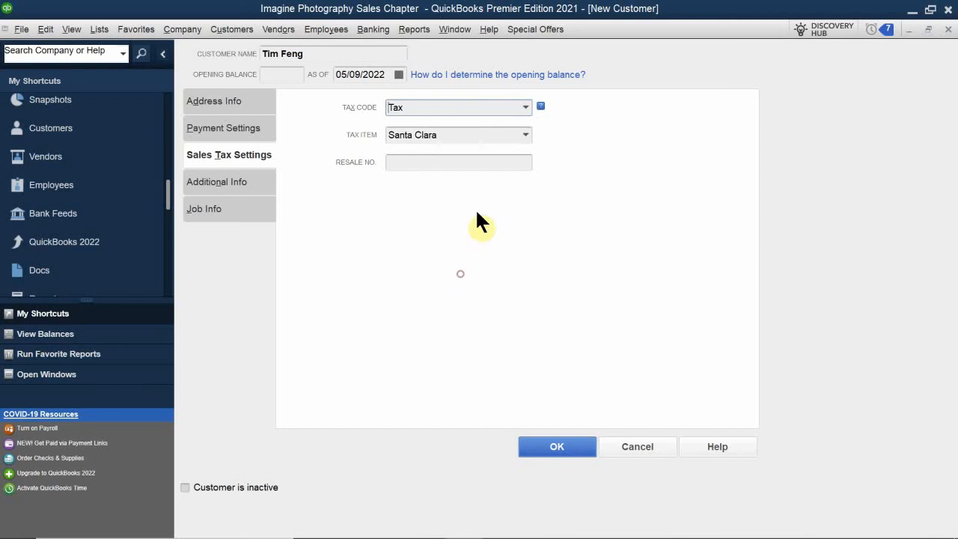
{"action": "left_click", "coordinate": [412, 164]}
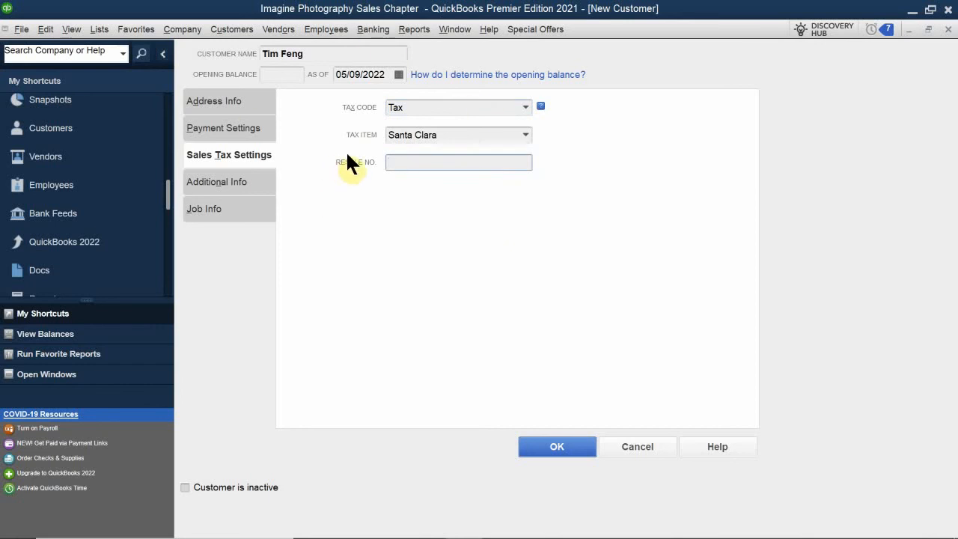
{"action": "left_click", "coordinate": [219, 184]}
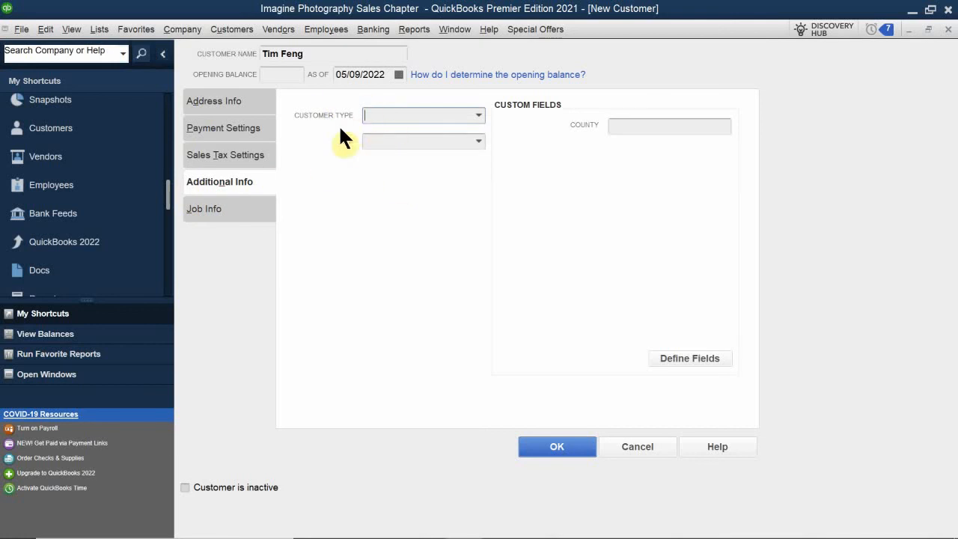
Choose Business from the Customer Type list on Additional Info
{"action": "left_click", "coordinate": [478, 115]}
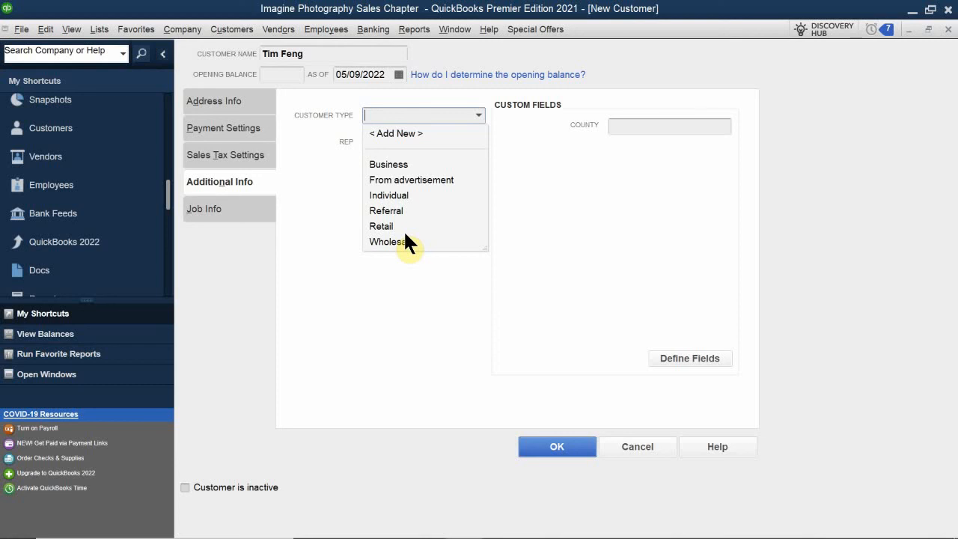
{"action": "left_click", "coordinate": [386, 164]}
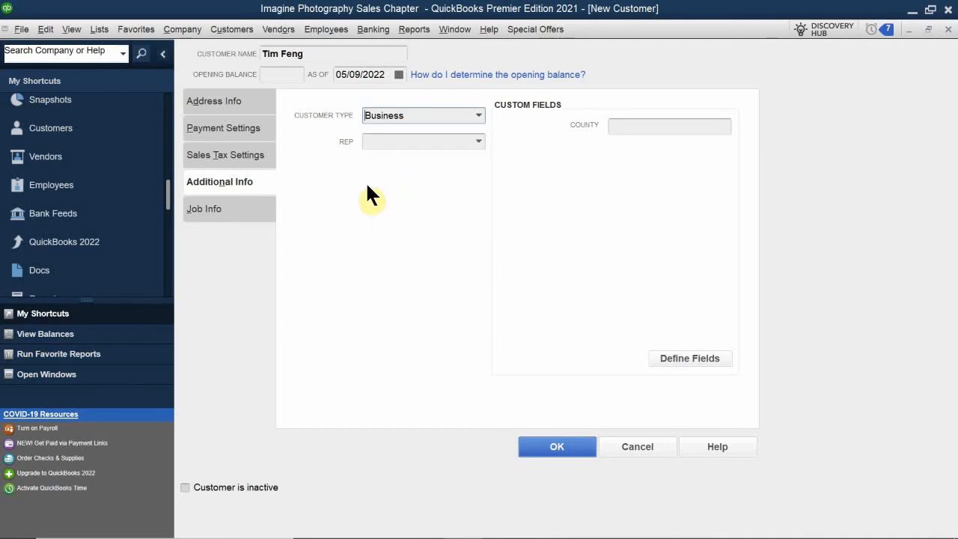
{"action": "left_click", "coordinate": [395, 144]}
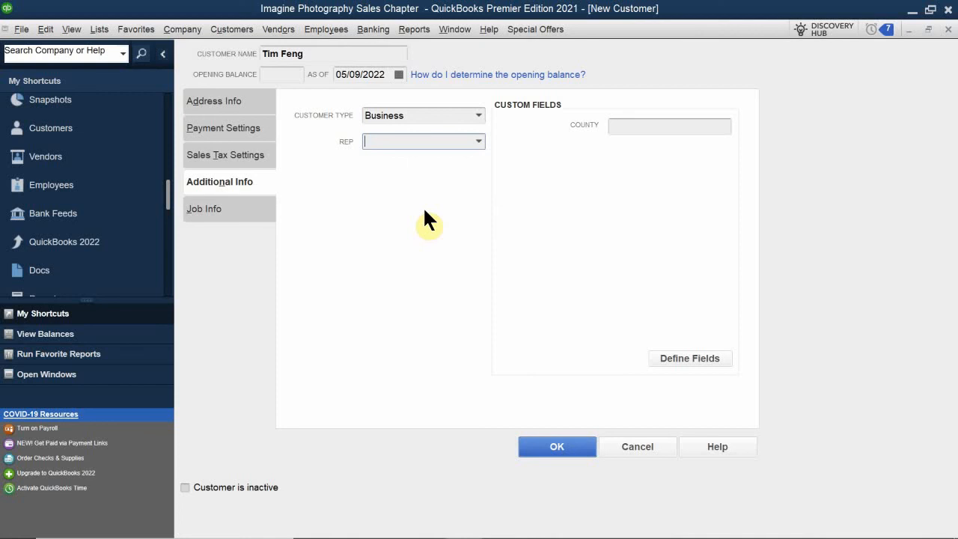
Make the employee matching 'M' the customer's sales rep
{"action": "type", "text": "MM"}
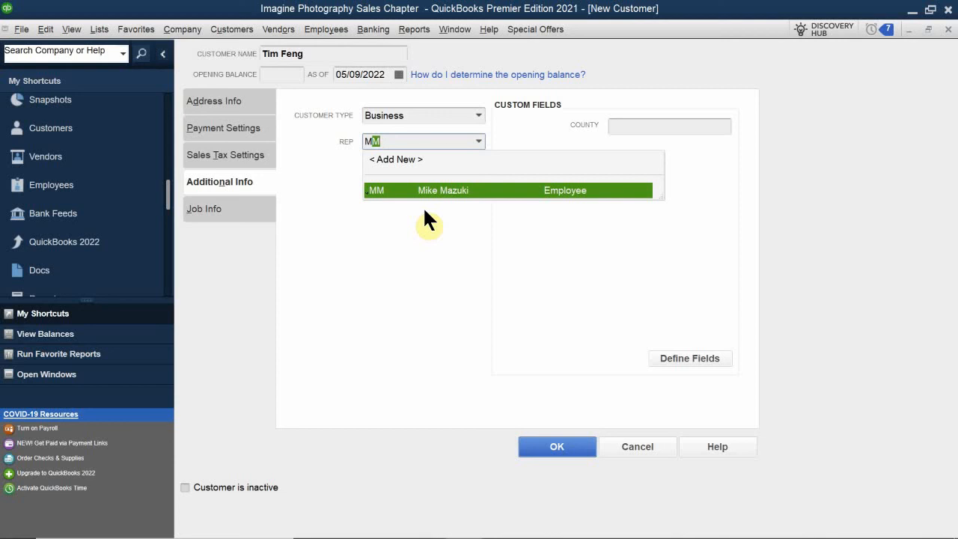
{"action": "left_click", "coordinate": [400, 187]}
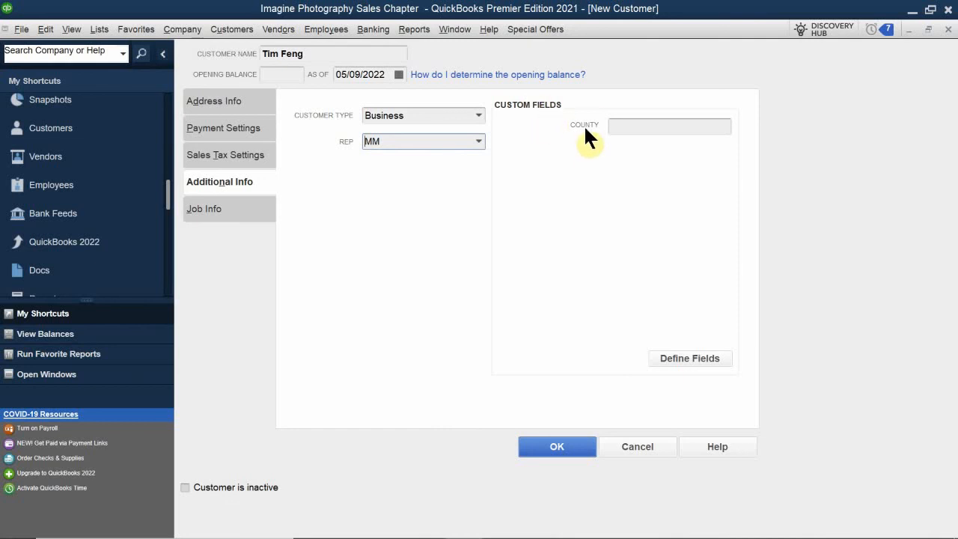
Enter Santa Clara in the County custom field, fixing a typo
{"action": "left_click", "coordinate": [648, 126]}
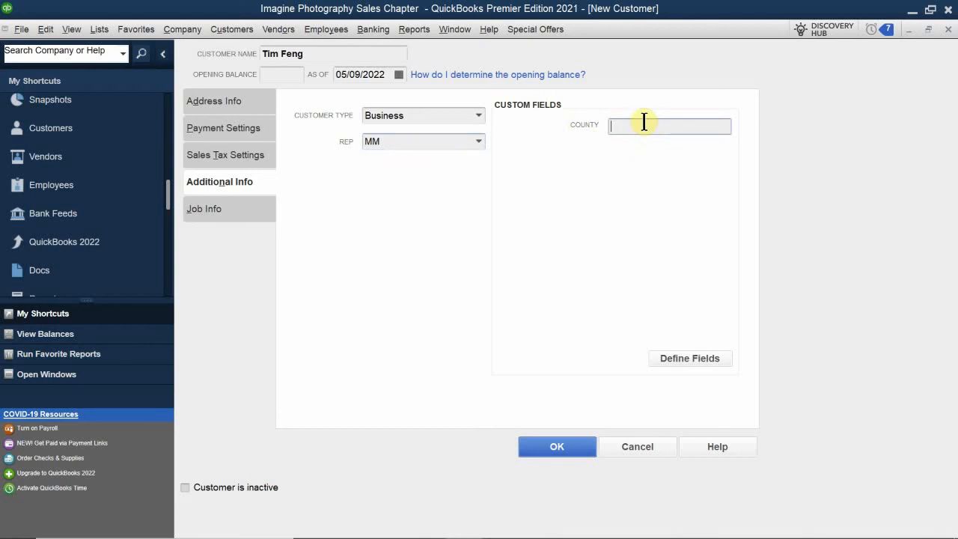
{"action": "type", "text": "Sant"}
{"action": "key", "text": "BackSpace"}
{"action": "key", "text": "BackSpace"}
{"action": "type", "text": "nta Clara"}
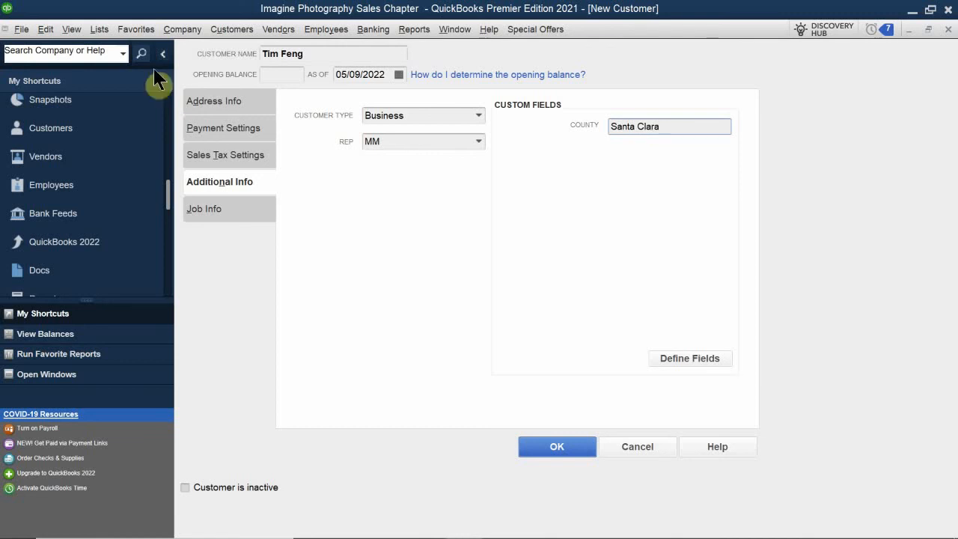
Switch to the Job Info tab to view job description, type, status and dates
{"action": "left_click", "coordinate": [222, 223]}
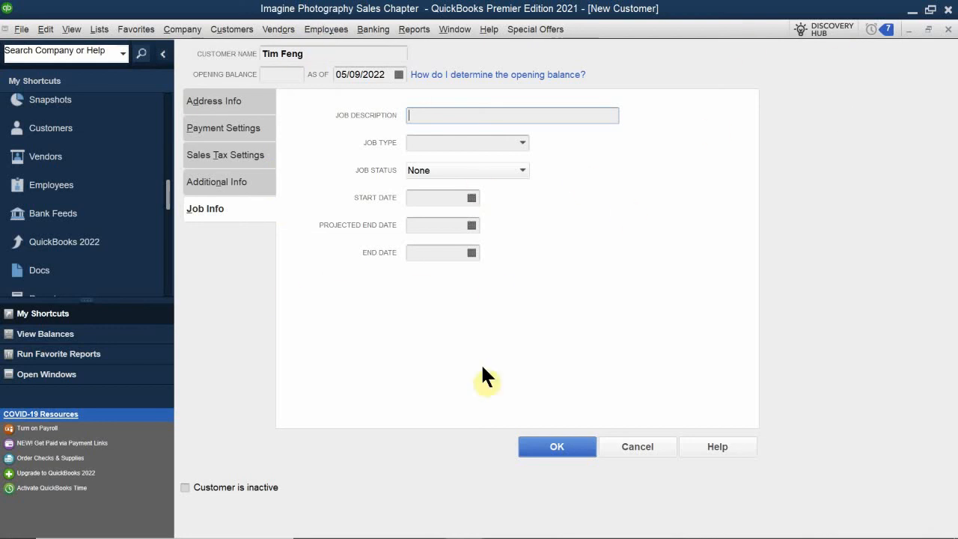
Save the new customer record with OK, returning to the Customer Center
{"action": "left_click", "coordinate": [570, 448]}
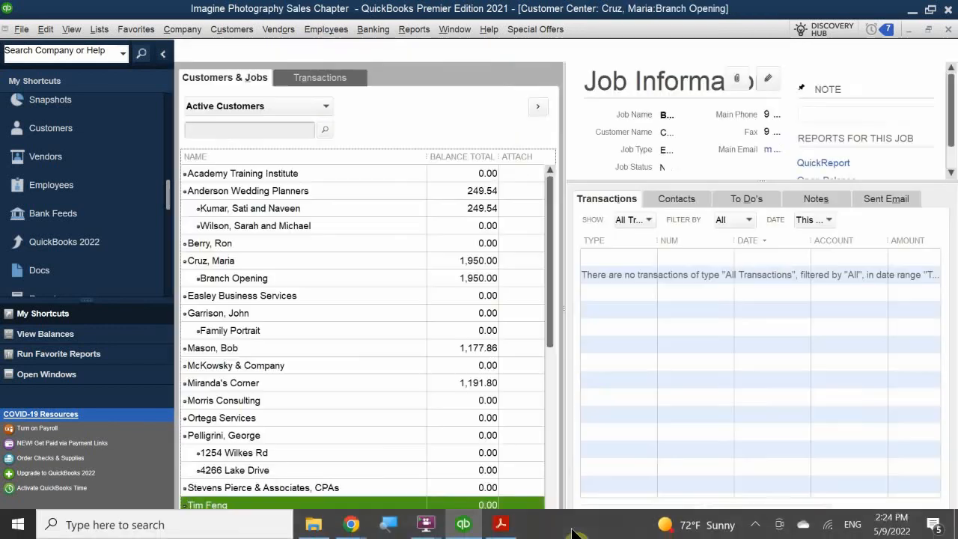
{"action": "scroll", "coordinate": [301, 352], "scroll_direction": "down", "scroll_amount": 1}
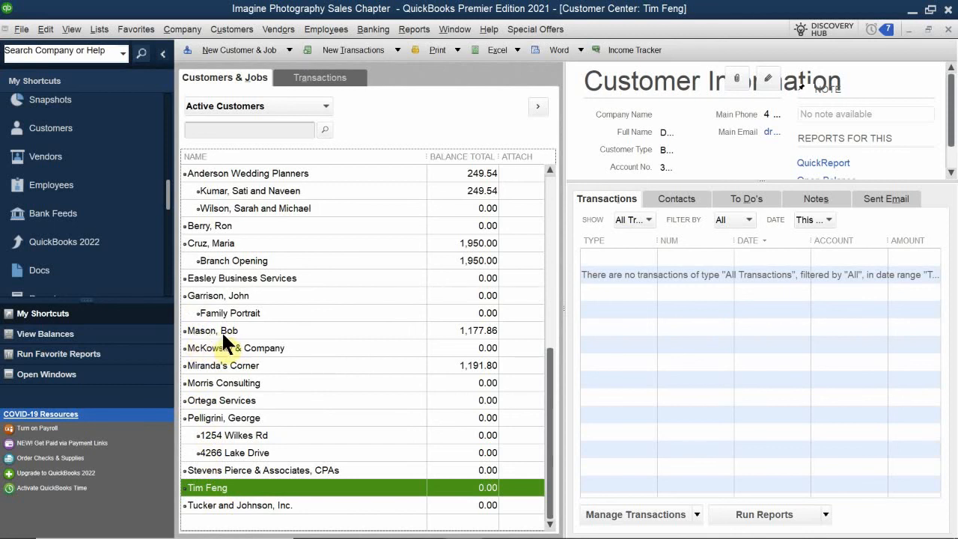
Change the customer name to 'Last, First' order and save the record
{"action": "double_click", "coordinate": [224, 486]}
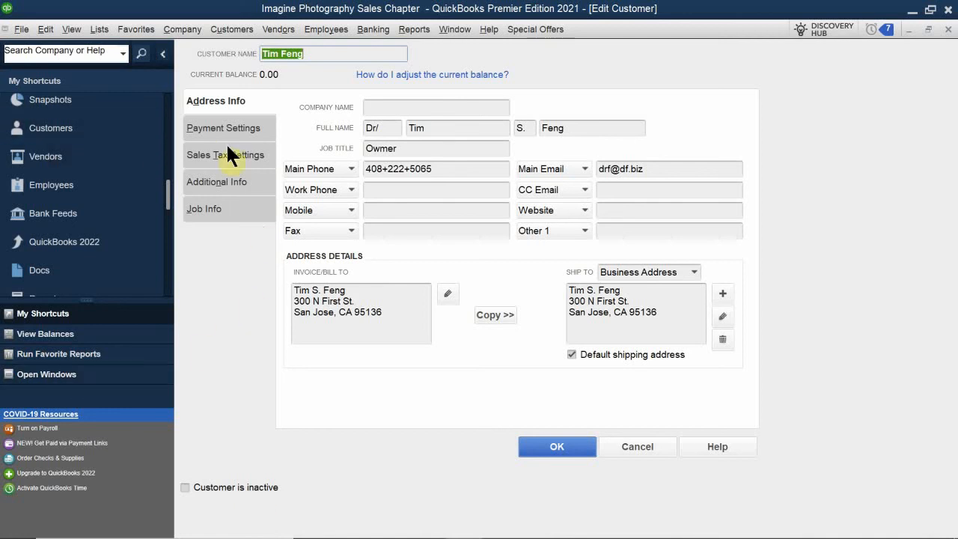
{"action": "left_click_drag", "start_coordinate": [310, 55], "coordinate": [191, 52]}
{"action": "left_click", "coordinate": [558, 447]}
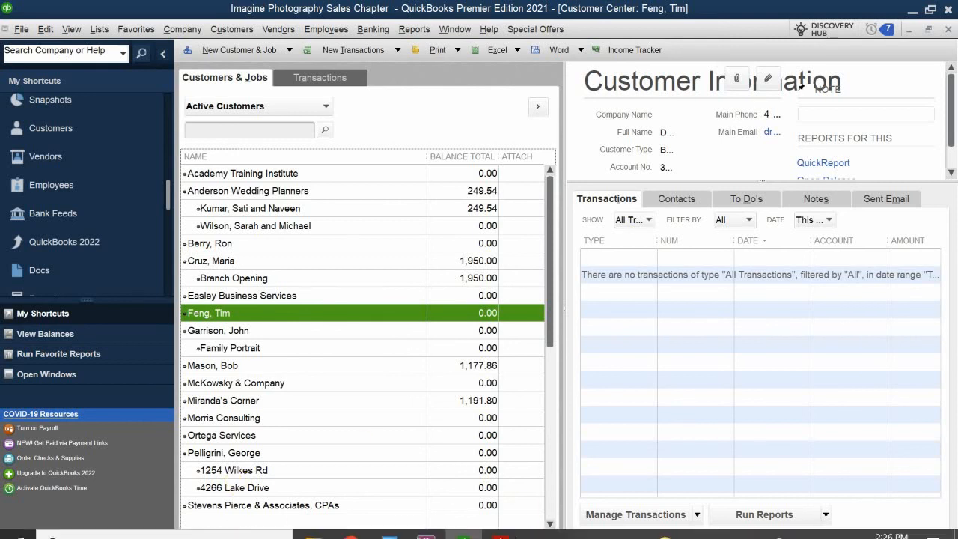
Bring up the QuickBooks guide PDF and scroll to the Recording Sales section on page 60
{"action": "left_click", "coordinate": [517, 525]}
{"action": "scroll", "coordinate": [386, 371], "scroll_direction": "down", "scroll_amount": 10}
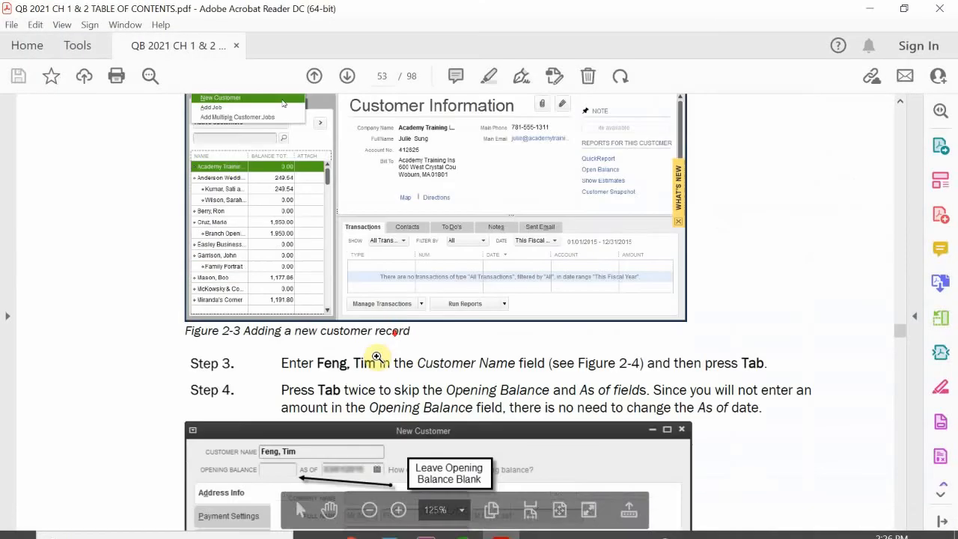
{"action": "scroll", "coordinate": [389, 374], "scroll_direction": "down", "scroll_amount": 20}
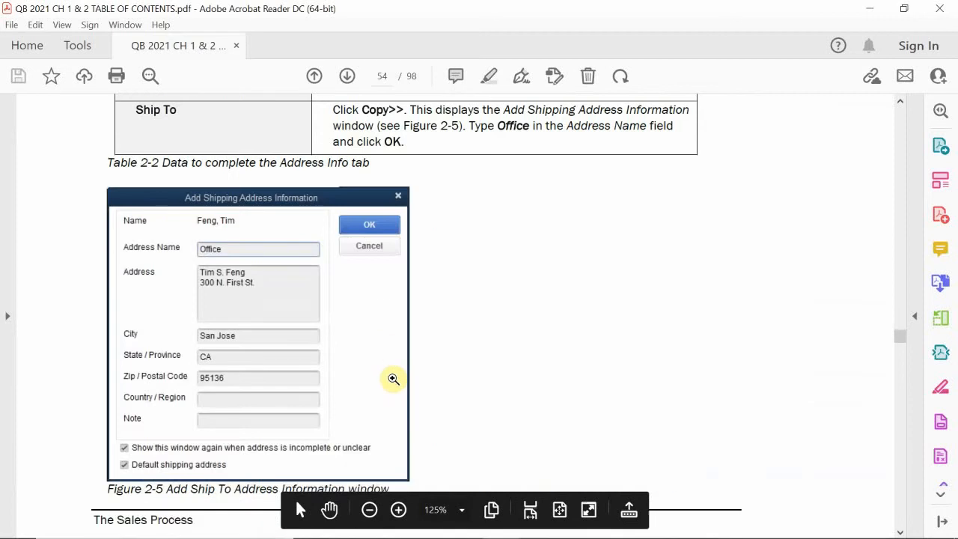
{"action": "scroll", "coordinate": [393, 380], "scroll_direction": "down", "scroll_amount": 10}
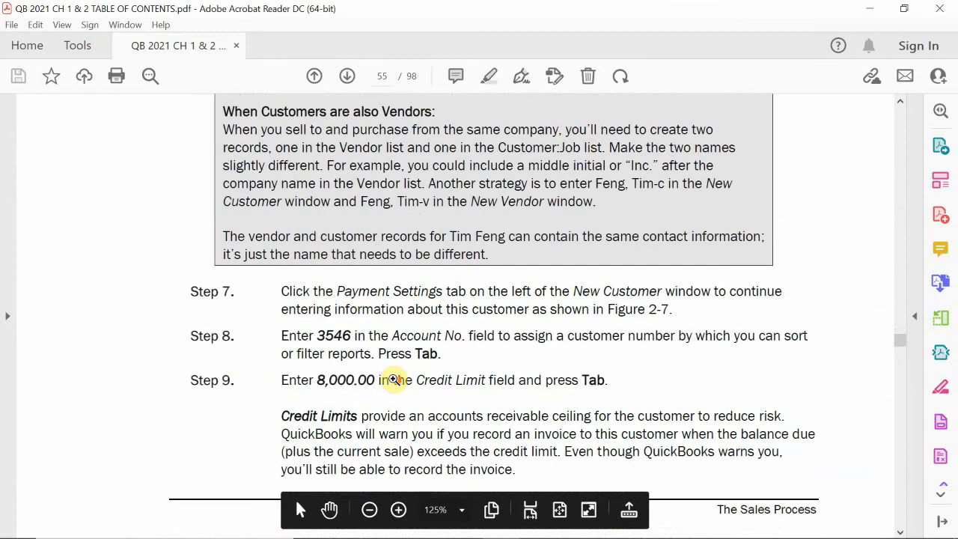
{"action": "scroll", "coordinate": [393, 379], "scroll_direction": "up", "scroll_amount": 5}
{"action": "scroll", "coordinate": [393, 380], "scroll_direction": "down", "scroll_amount": 12}
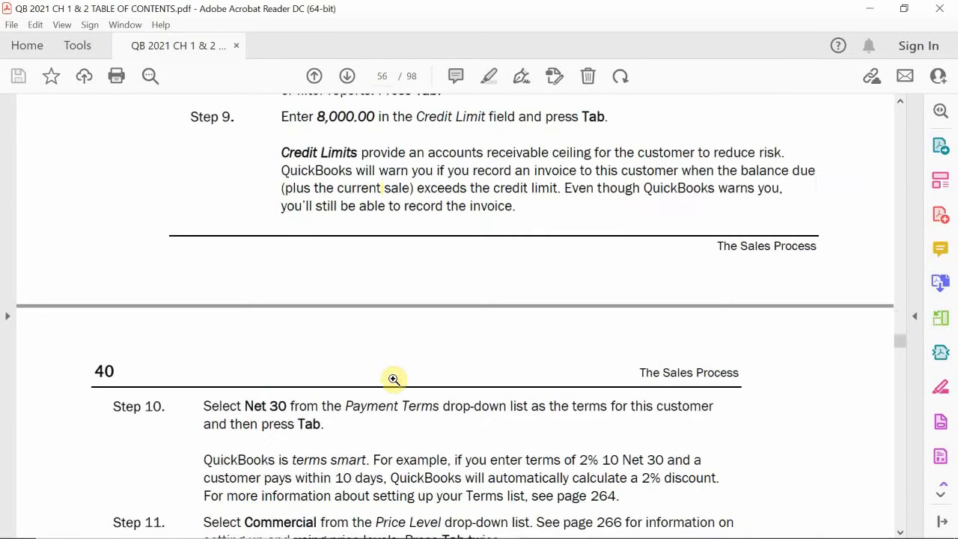
{"action": "scroll", "coordinate": [393, 379], "scroll_direction": "down", "scroll_amount": 10}
{"action": "scroll", "coordinate": [392, 379], "scroll_direction": "up", "scroll_amount": 3}
{"action": "scroll", "coordinate": [393, 379], "scroll_direction": "down", "scroll_amount": 4}
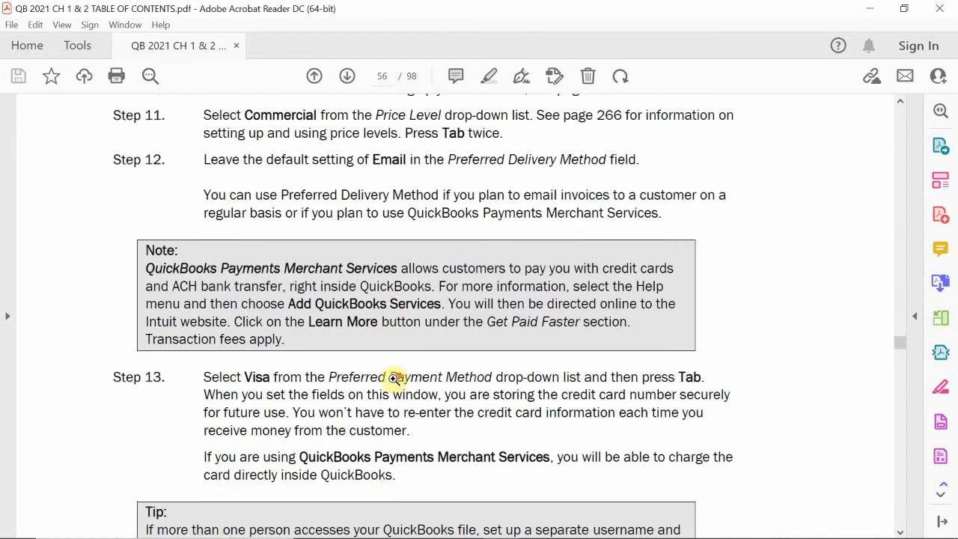
{"action": "scroll", "coordinate": [392, 379], "scroll_direction": "down", "scroll_amount": 15}
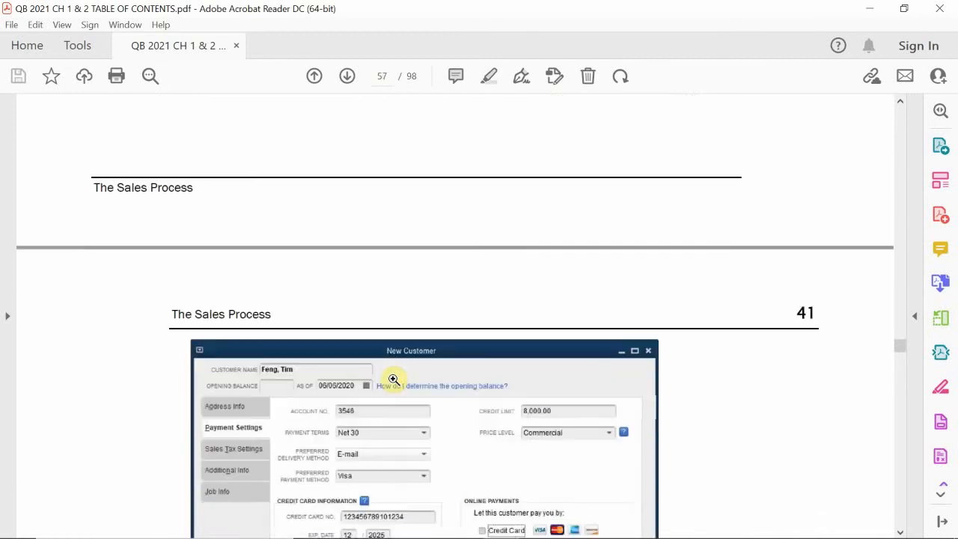
{"action": "scroll", "coordinate": [393, 380], "scroll_direction": "down", "scroll_amount": 12}
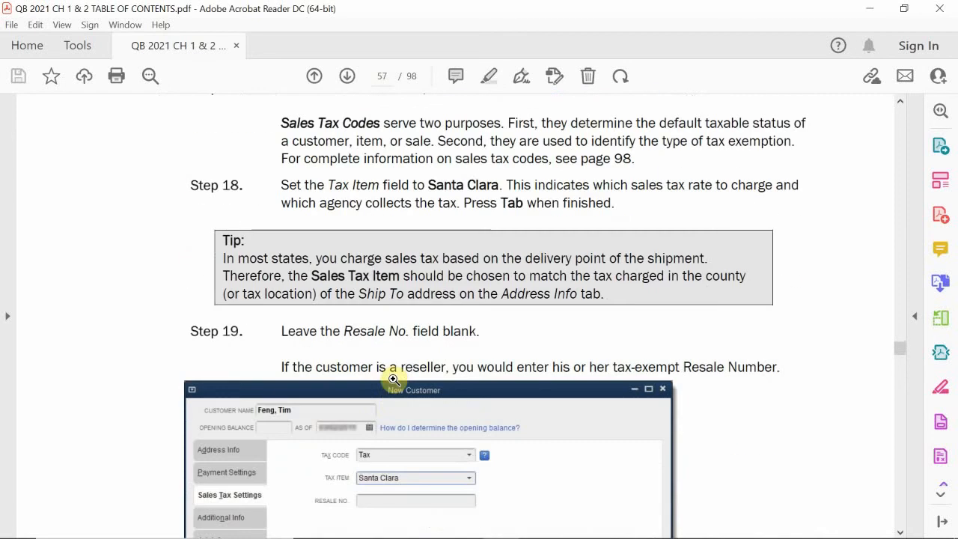
{"action": "scroll", "coordinate": [392, 380], "scroll_direction": "down", "scroll_amount": 18}
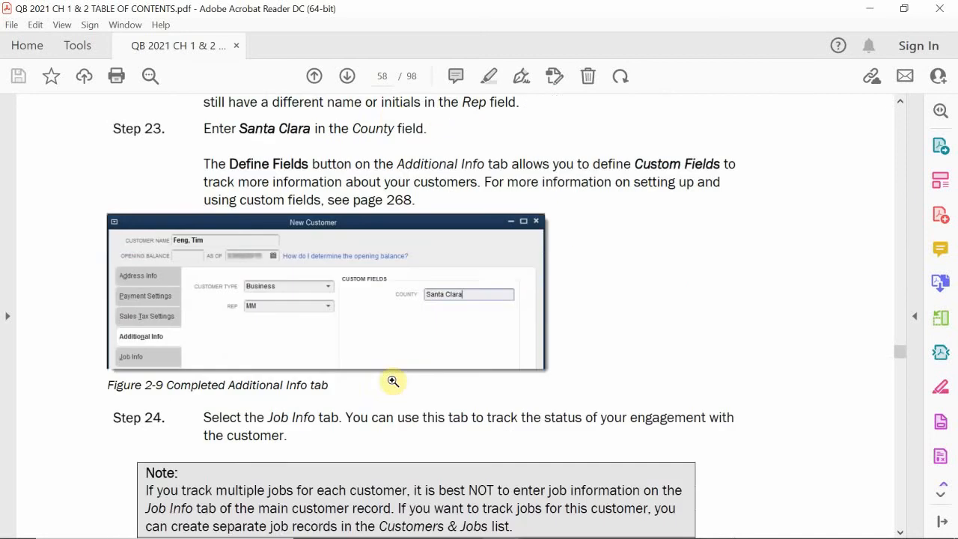
{"action": "scroll", "coordinate": [393, 381], "scroll_direction": "down", "scroll_amount": 15}
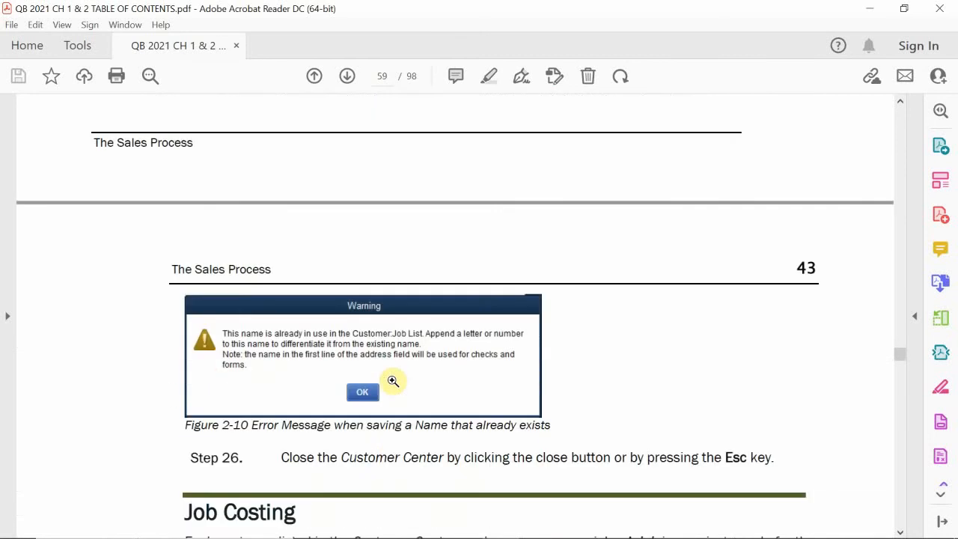
{"action": "scroll", "coordinate": [393, 381], "scroll_direction": "down", "scroll_amount": 8}
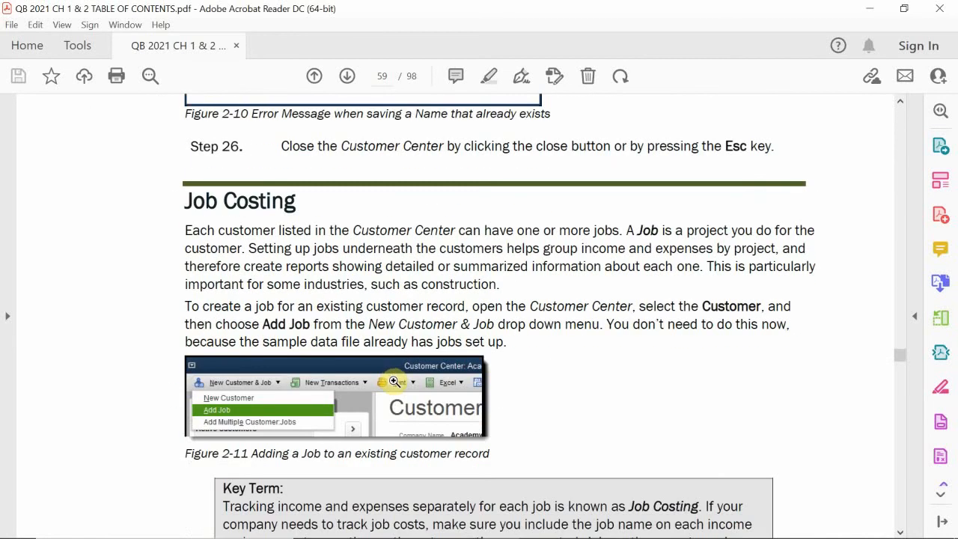
{"action": "scroll", "coordinate": [393, 380], "scroll_direction": "down", "scroll_amount": 18}
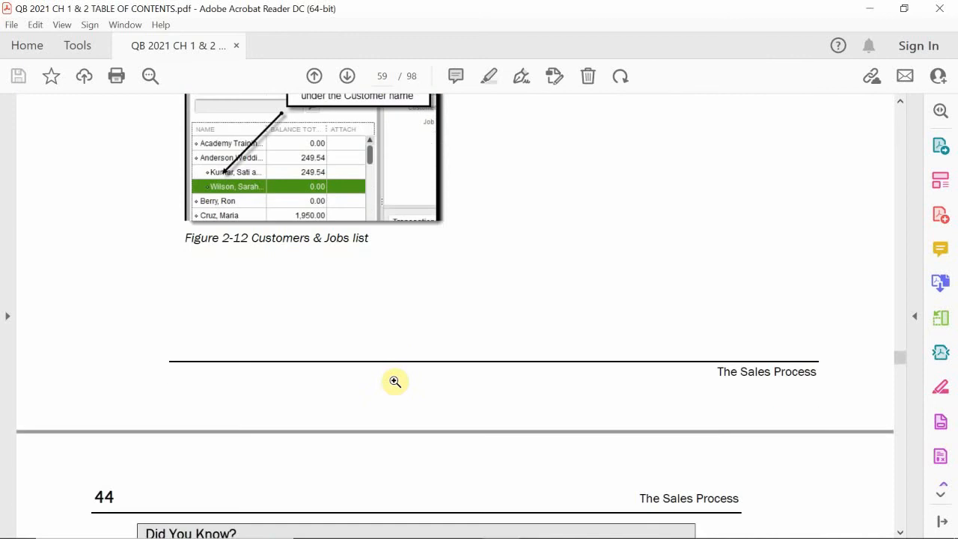
{"action": "scroll", "coordinate": [395, 382], "scroll_direction": "down", "scroll_amount": 15}
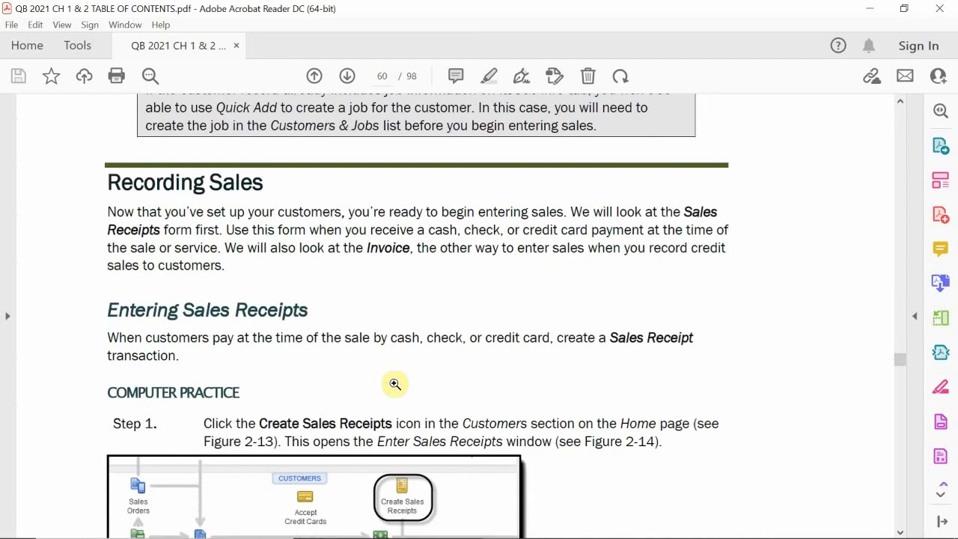
{"action": "scroll", "coordinate": [395, 381], "scroll_direction": "down", "scroll_amount": 2}
{"action": "scroll", "coordinate": [397, 367], "scroll_direction": "up", "scroll_amount": 1}
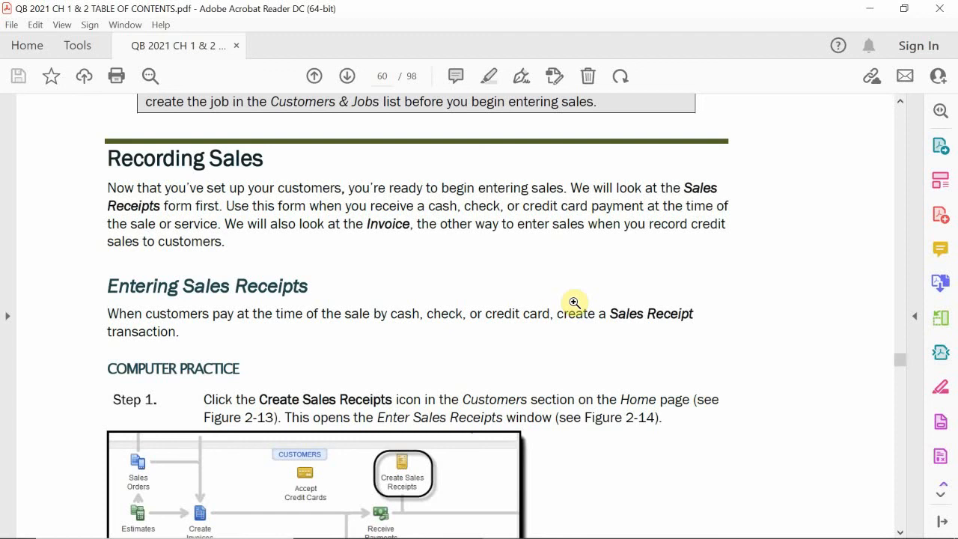
Read the sales receipt Steps 1–3 through Figure 2-15, then return to QuickBooks
{"action": "scroll", "coordinate": [574, 302], "scroll_direction": "down", "scroll_amount": 3}
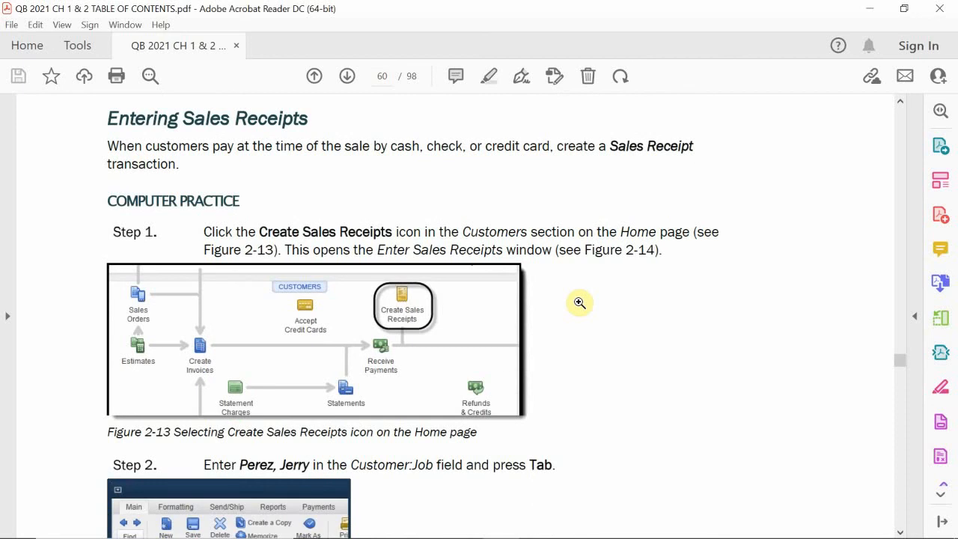
{"action": "scroll", "coordinate": [581, 307], "scroll_direction": "down", "scroll_amount": 6}
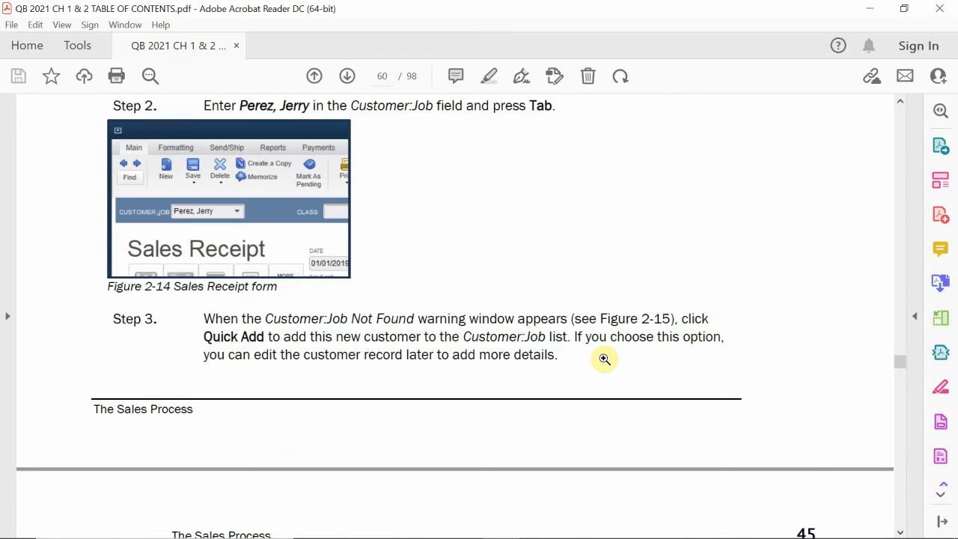
{"action": "scroll", "coordinate": [604, 359], "scroll_direction": "down", "scroll_amount": 7}
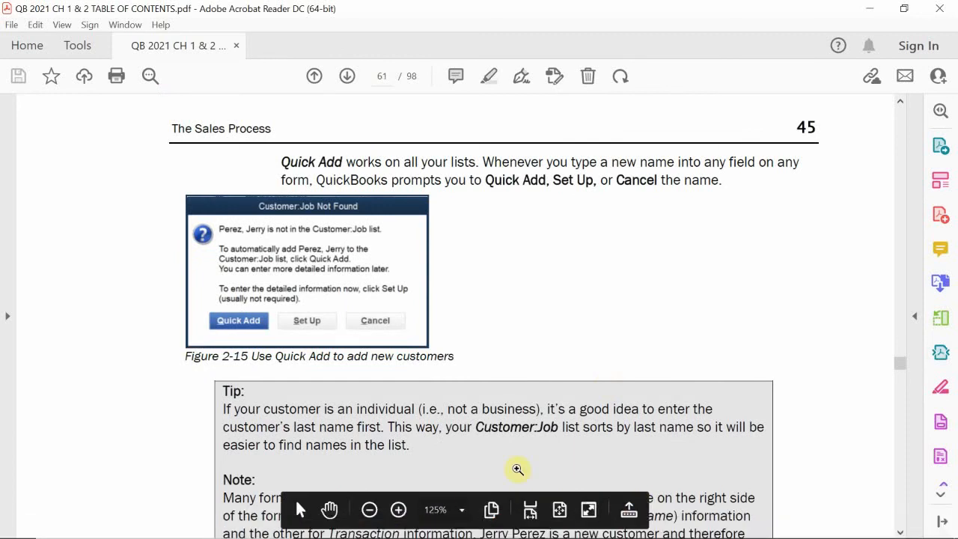
{"action": "left_click", "coordinate": [463, 524]}
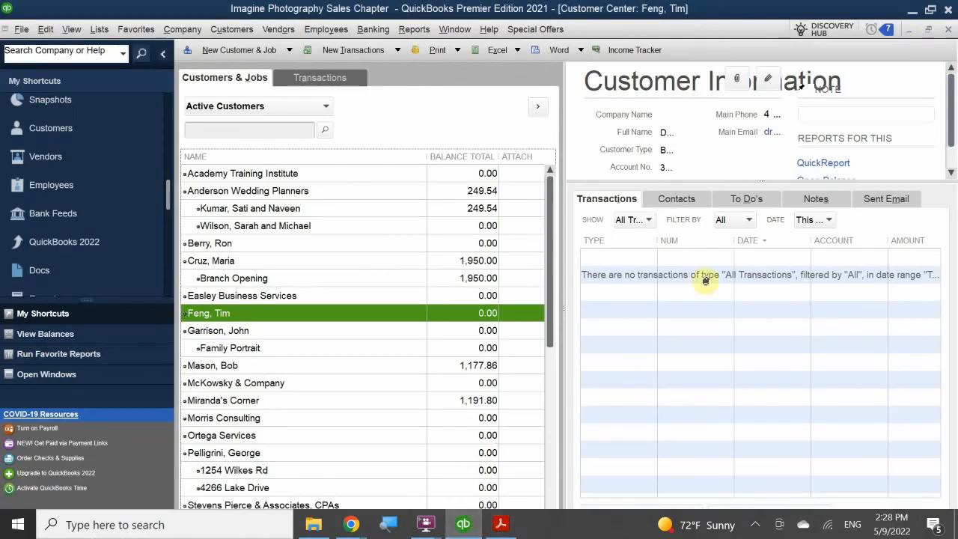
Close the Customer Center and bring up the Customers menu with Enter Sales Receipts
{"action": "left_click", "coordinate": [928, 29]}
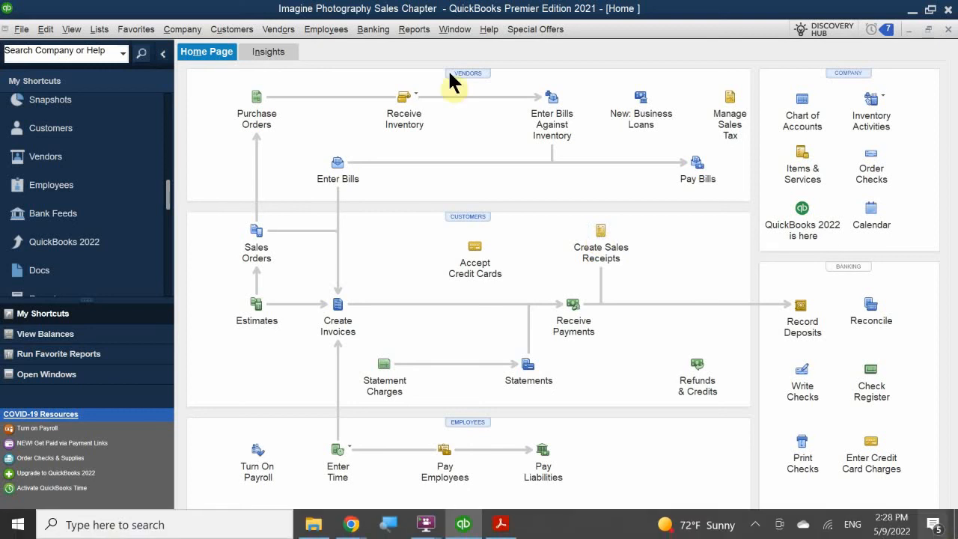
{"action": "left_click", "coordinate": [238, 30]}
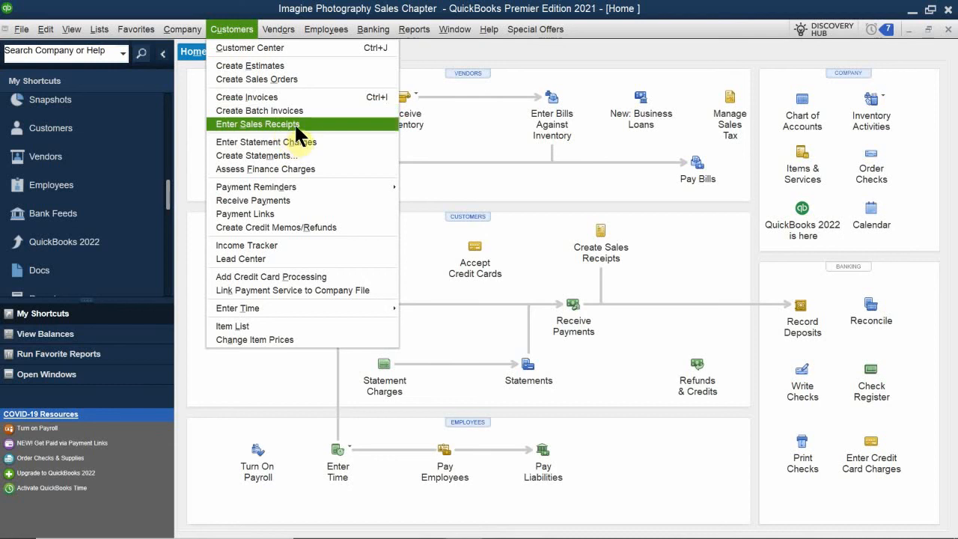
Reopen the Customer Center and view the available New Transactions types
{"action": "left_click", "coordinate": [293, 4]}
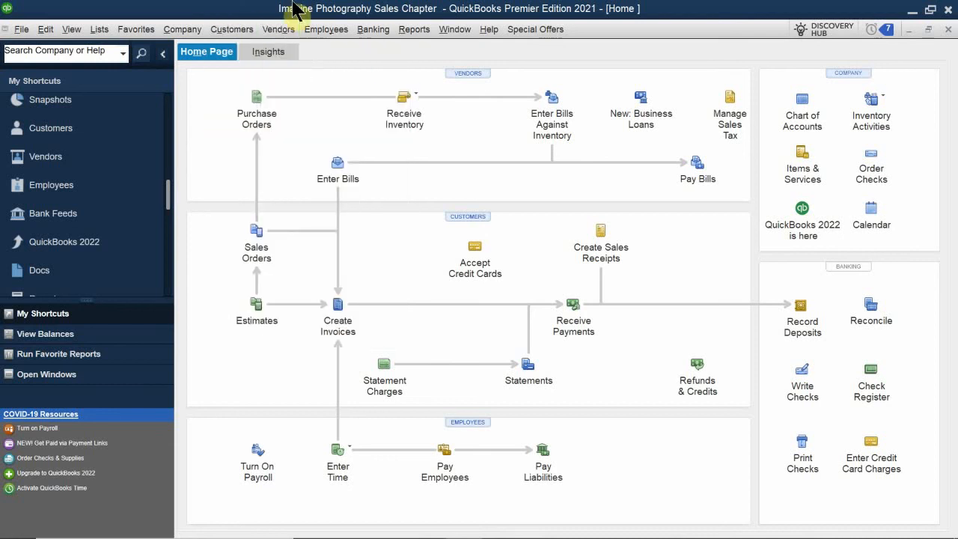
{"action": "left_click", "coordinate": [465, 215]}
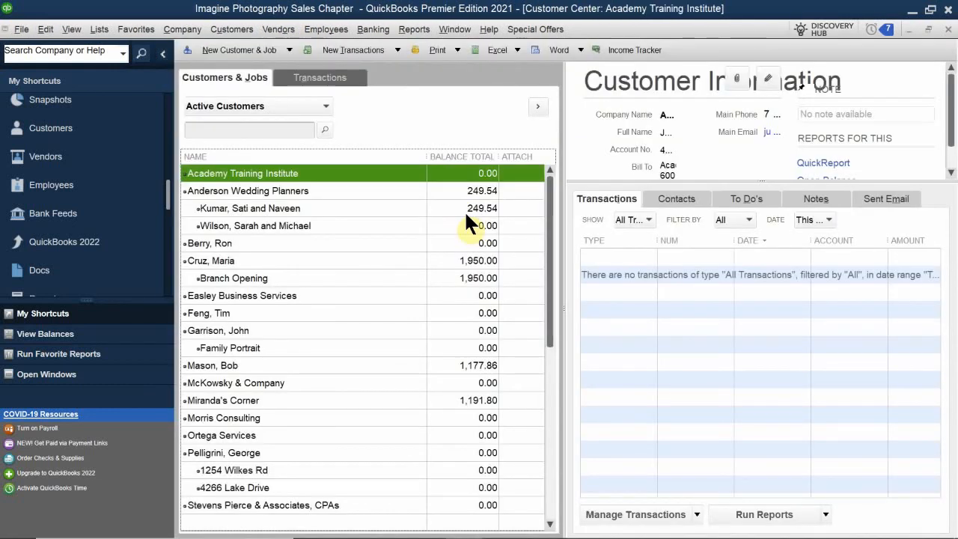
{"action": "left_click", "coordinate": [352, 55]}
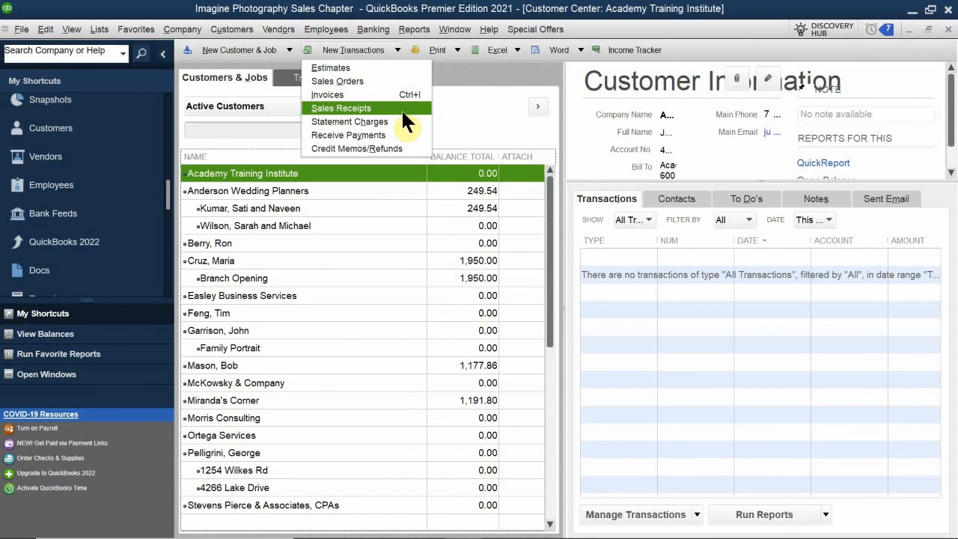
Review Anderson Wedding Planners' action list and Manage Transactions options, then open Company Snapshot
{"action": "right_click", "coordinate": [244, 195]}
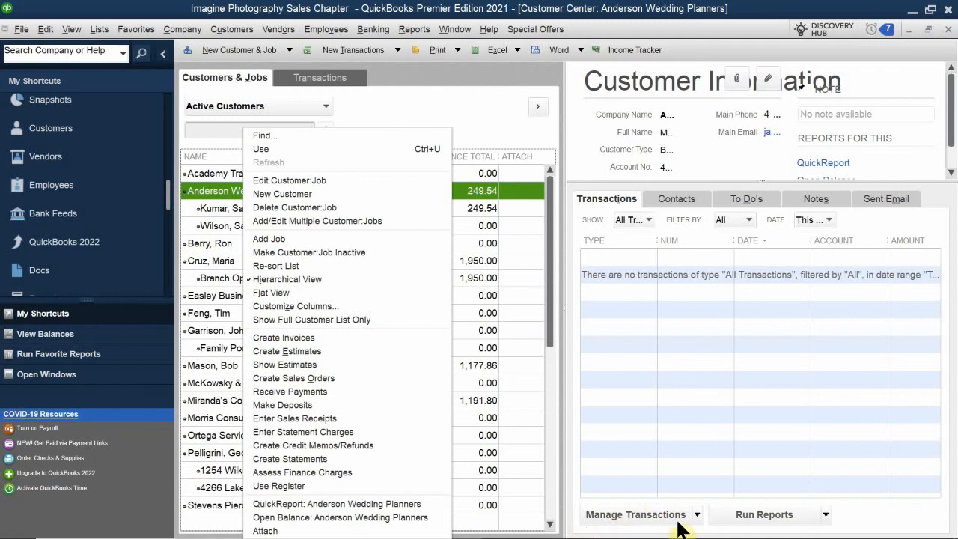
{"action": "left_click", "coordinate": [476, 185]}
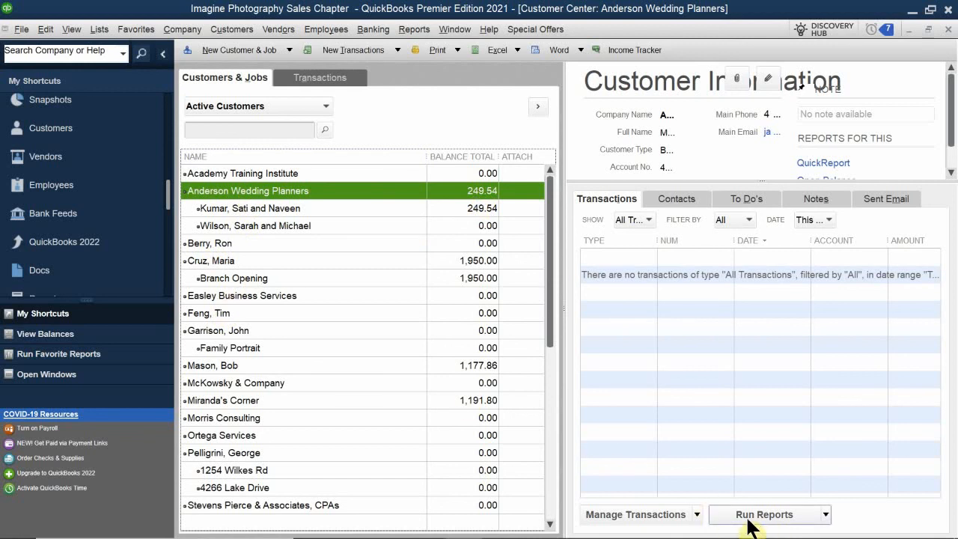
{"action": "left_click", "coordinate": [697, 515]}
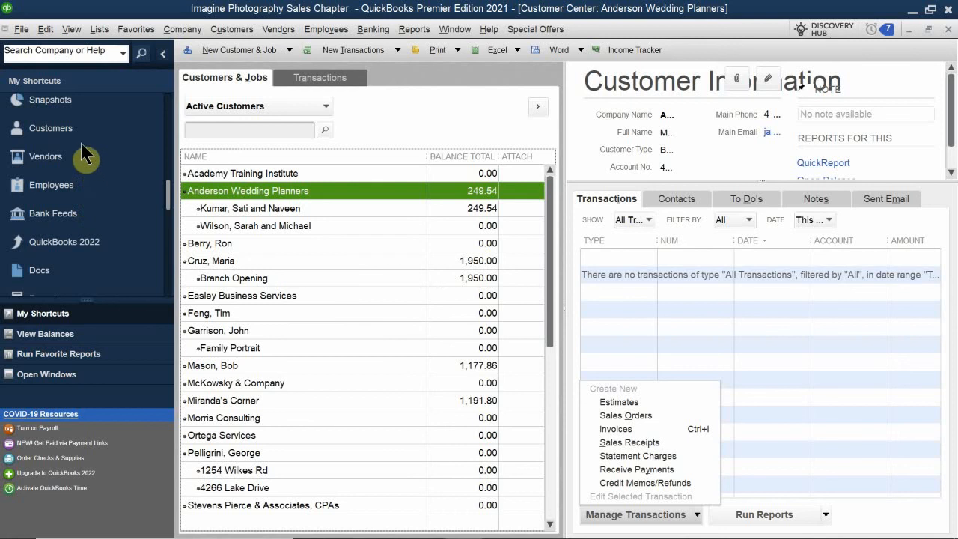
{"action": "left_click", "coordinate": [84, 106]}
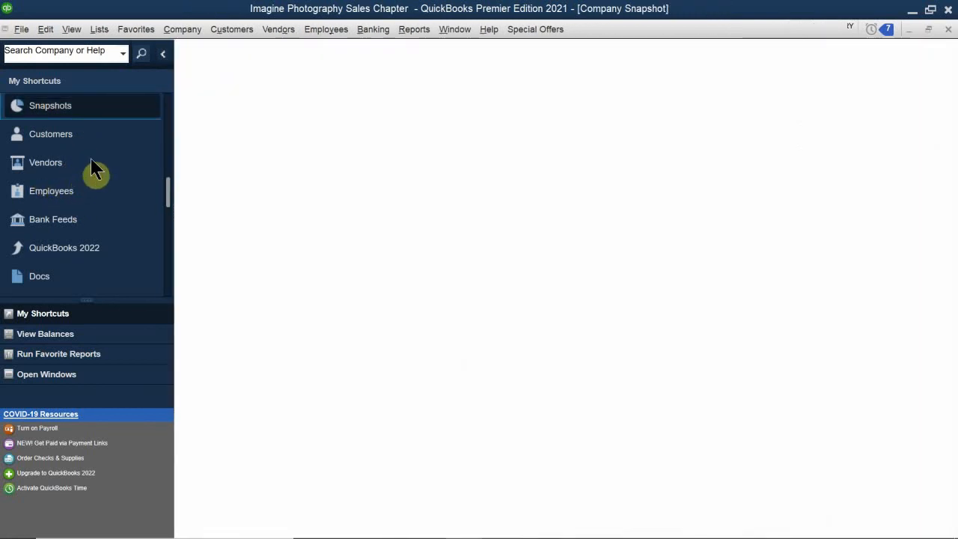
Load the Company Snapshot and open the Income Tracker showing 7 overdue invoices totaling 4,569.20
{"action": "left_click", "coordinate": [171, 197]}
{"action": "scroll", "coordinate": [37, 187], "scroll_direction": "up", "scroll_amount": 3}
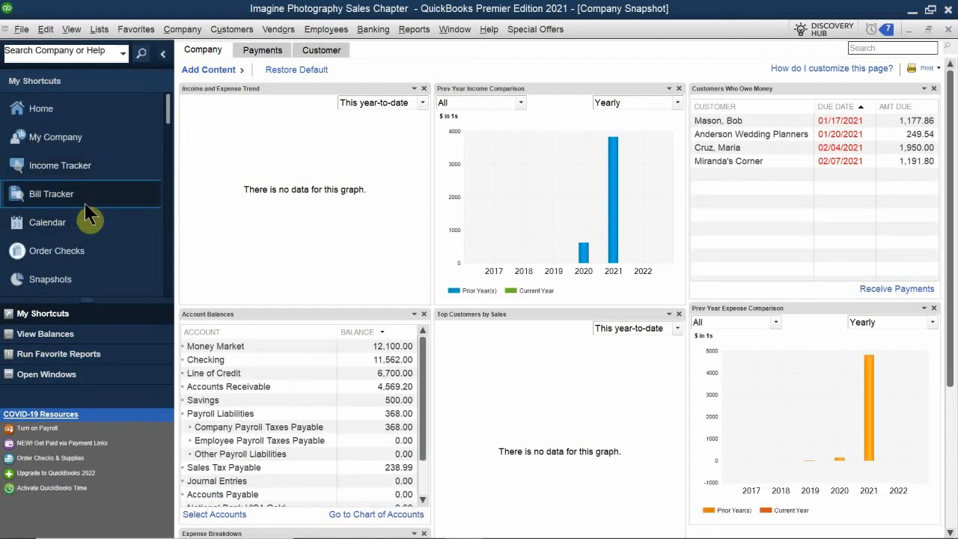
{"action": "left_click", "coordinate": [28, 170]}
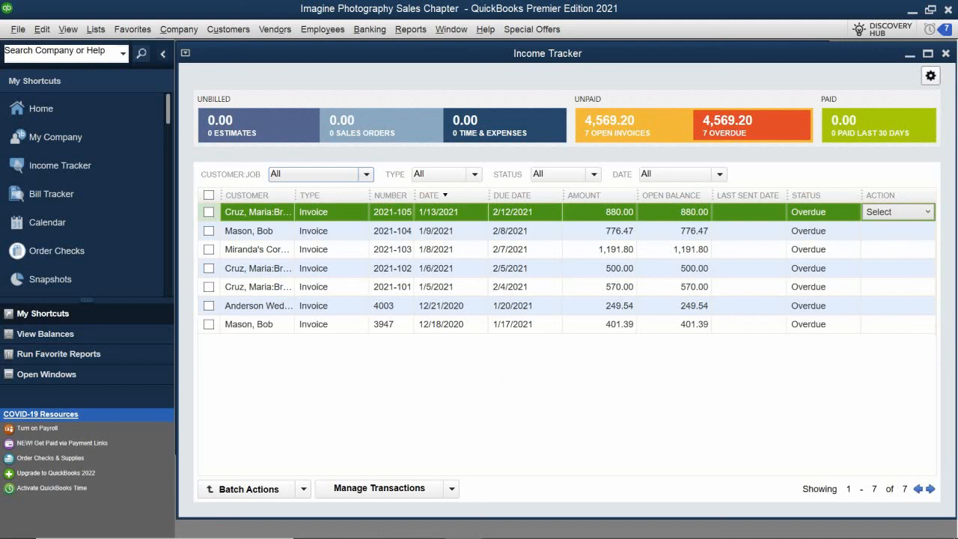
Dismiss the transaction list and close the Income Tracker, Company Snapshot and Customer Center windows
{"action": "left_click", "coordinate": [450, 488]}
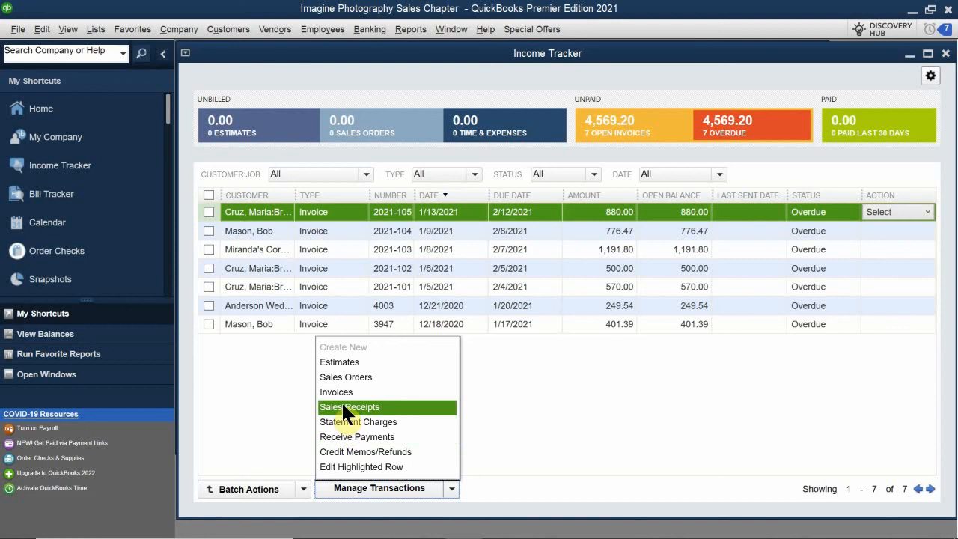
{"action": "left_click", "coordinate": [945, 58]}
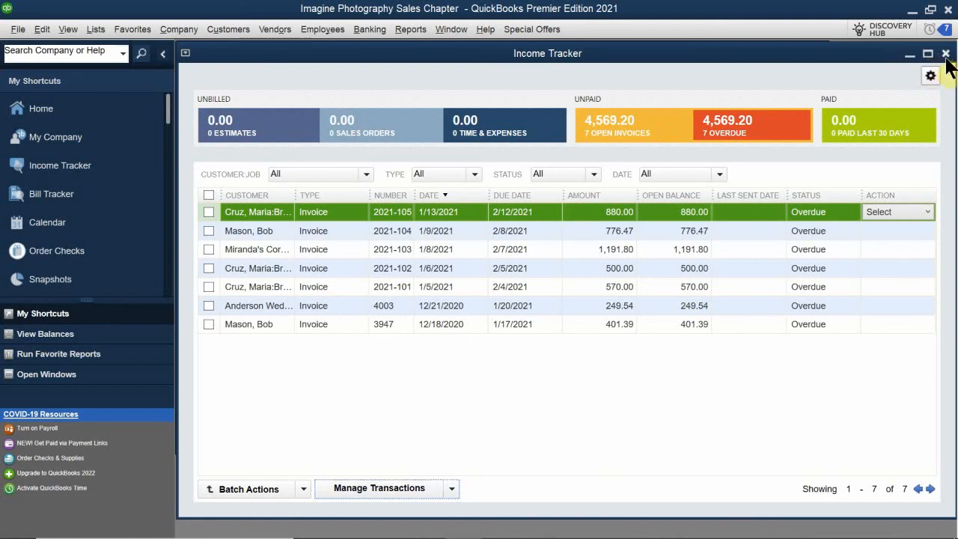
{"action": "left_click_drag", "start_coordinate": [847, 53], "coordinate": [638, 101]}
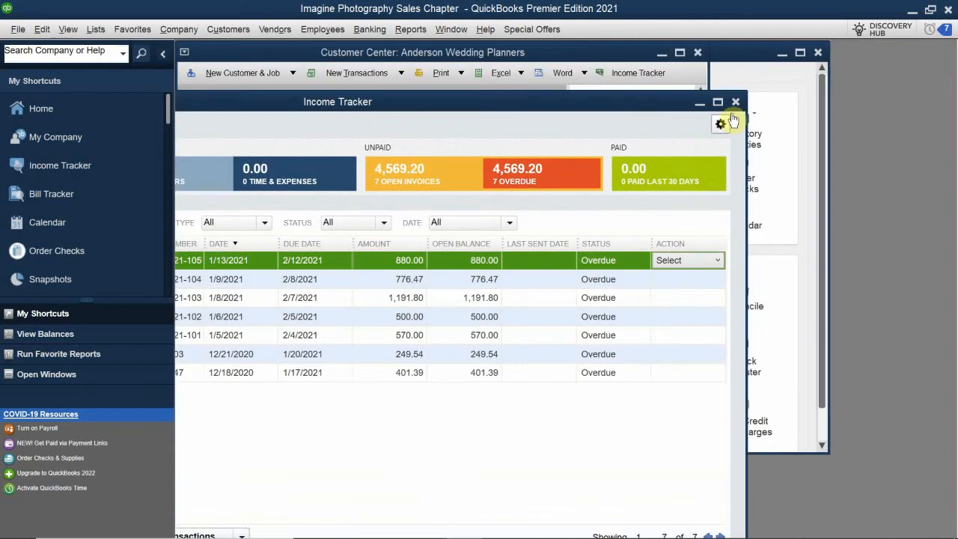
{"action": "left_click", "coordinate": [735, 102]}
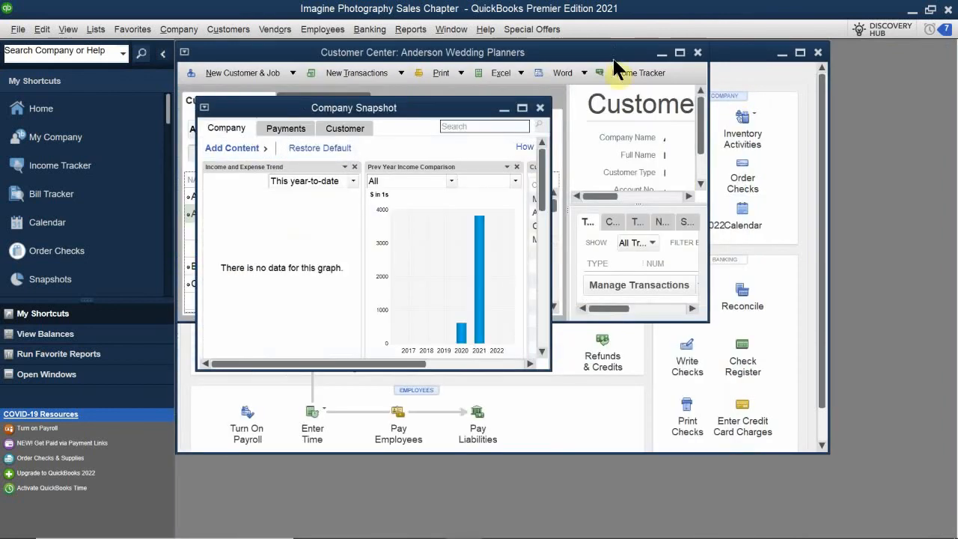
{"action": "left_click", "coordinate": [540, 109]}
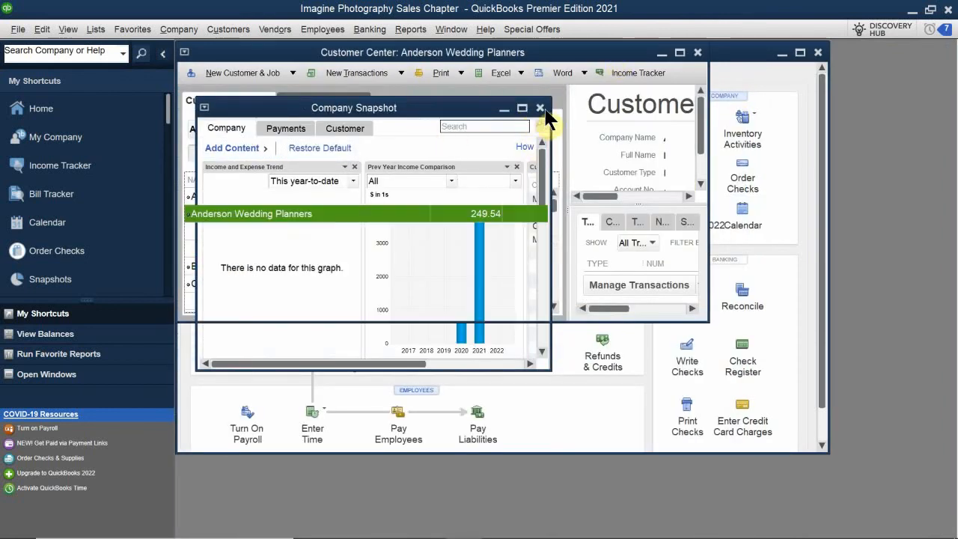
{"action": "left_click_drag", "start_coordinate": [536, 60], "coordinate": [348, 189]}
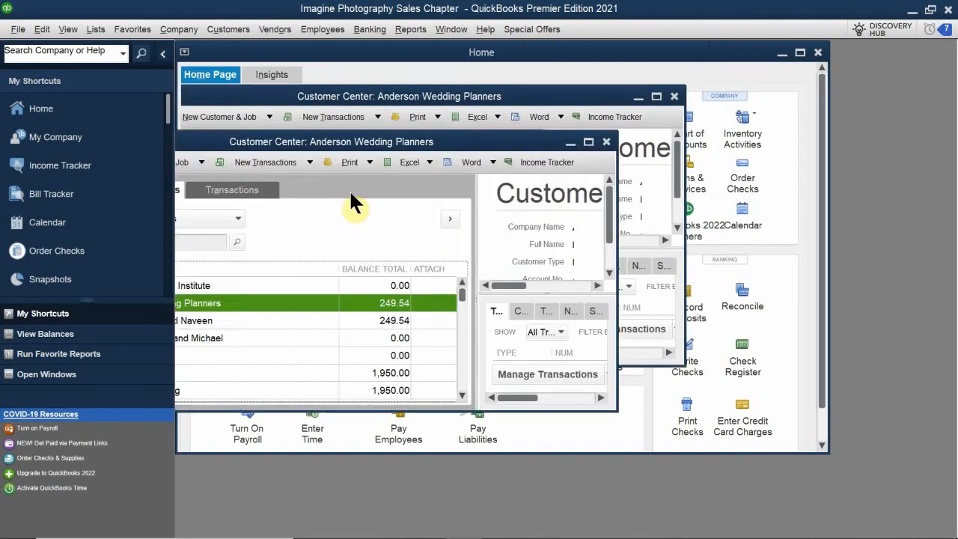
{"action": "left_click", "coordinate": [508, 189]}
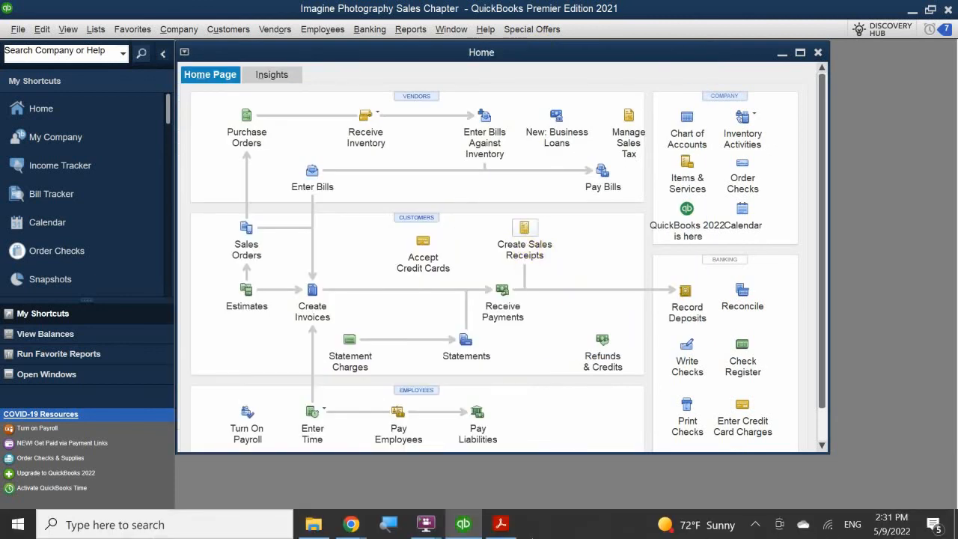
Start a maximized new sales receipt and enter the new customer's full name in Customer:Job
{"action": "left_click", "coordinate": [525, 238]}
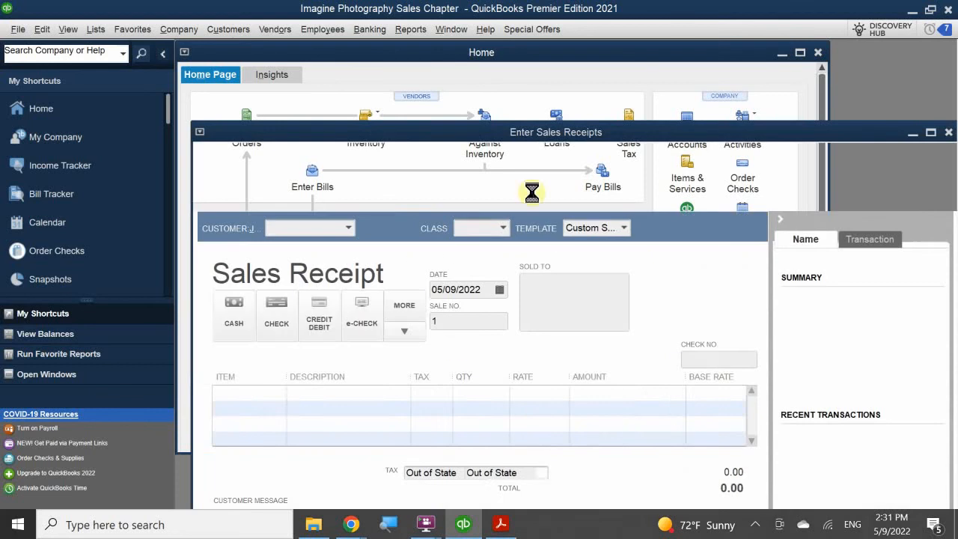
{"action": "double_click", "coordinate": [451, 135]}
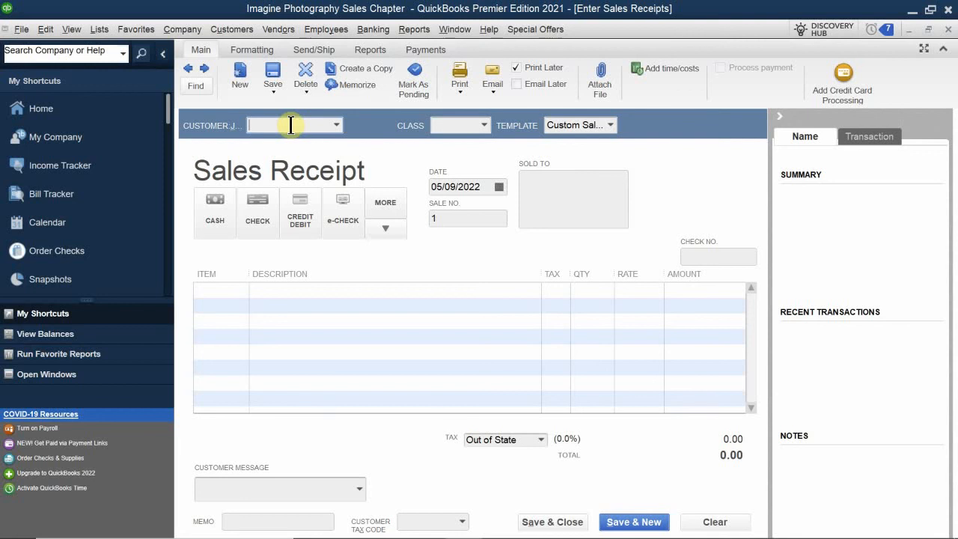
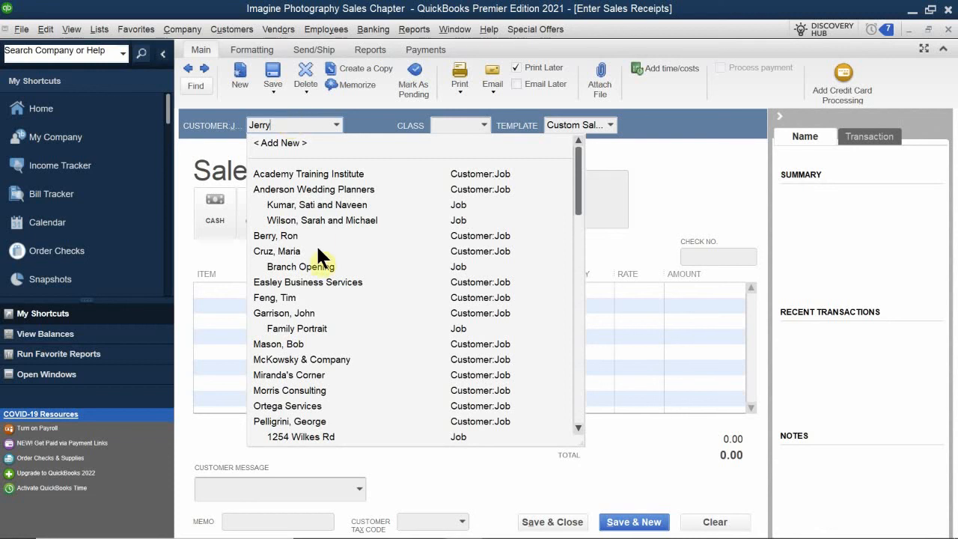
{"action": "scroll", "coordinate": [369, 247], "scroll_direction": "down", "scroll_amount": 1}
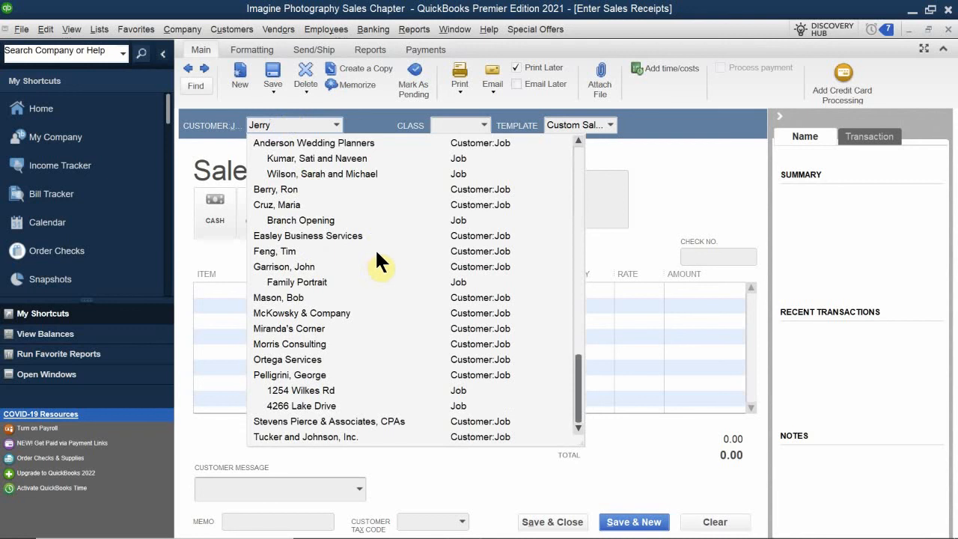
{"action": "scroll", "coordinate": [376, 247], "scroll_direction": "up", "scroll_amount": 1}
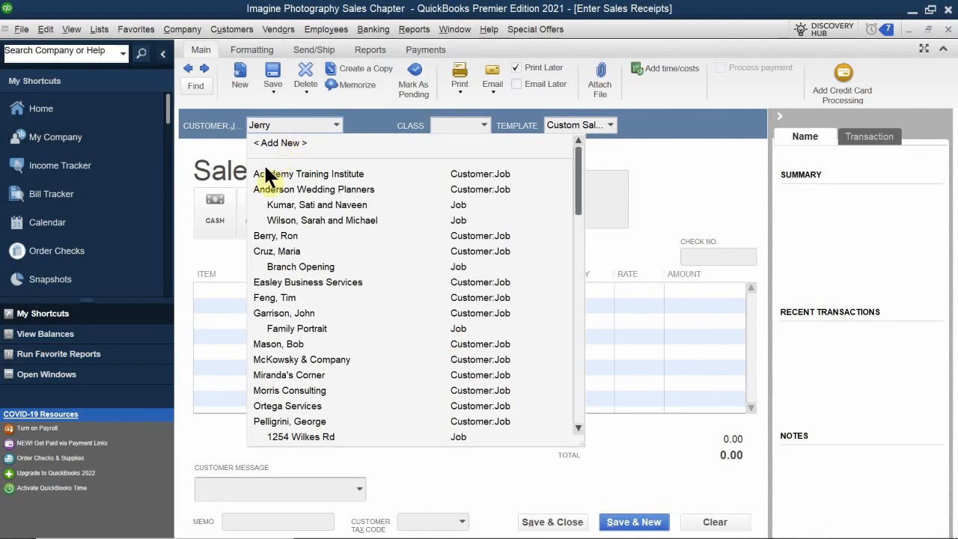
{"action": "left_click", "coordinate": [296, 125]}
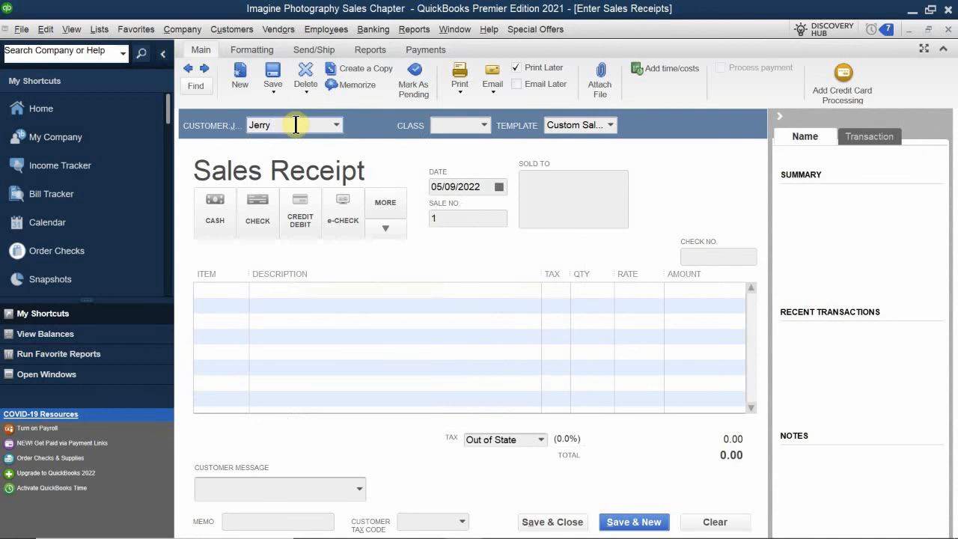
Quick Add the unlisted customer so the receipt's Sold To fills in
{"action": "key", "text": "Tab"}
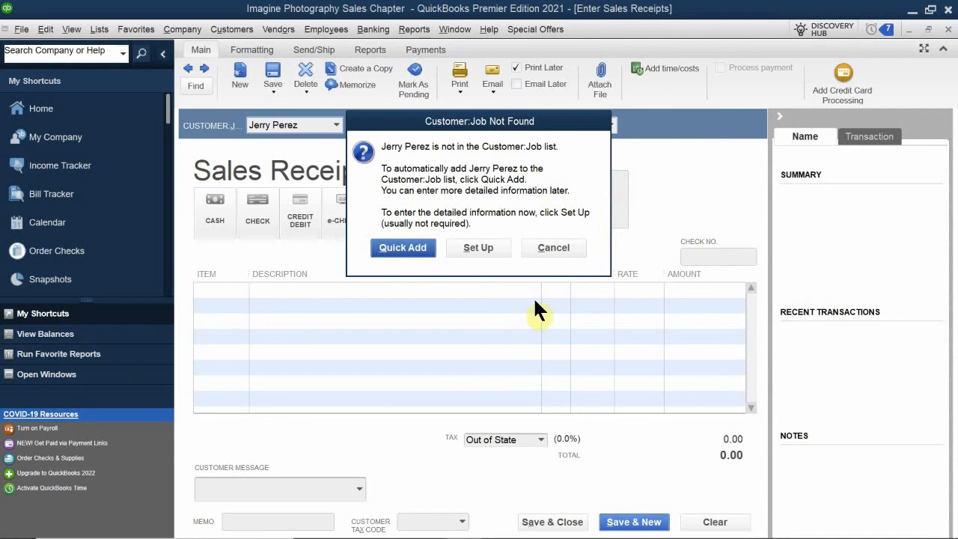
{"action": "left_click", "coordinate": [390, 245]}
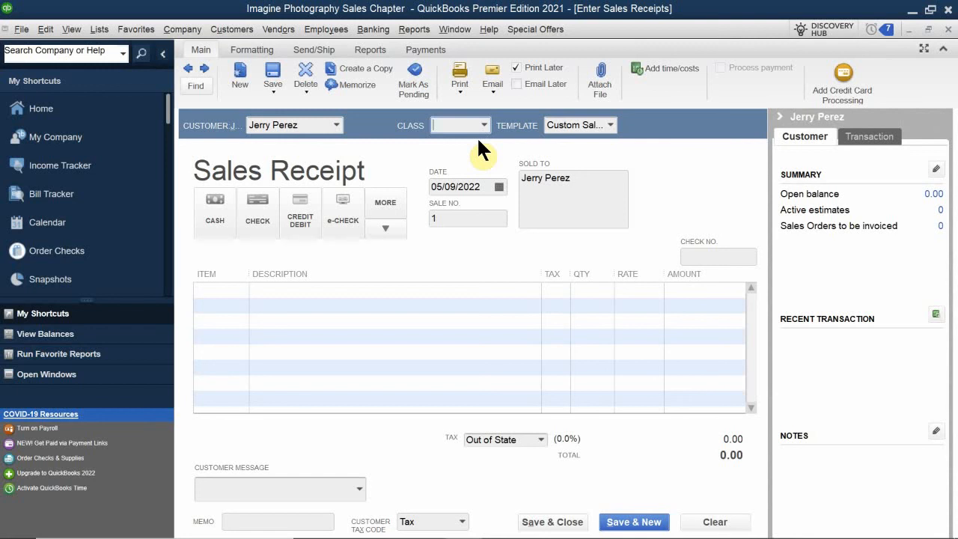
Set the class to San Jose, date the receipt 01/27/2022, and select the old sale number
{"action": "type", "text": "San Jose"}
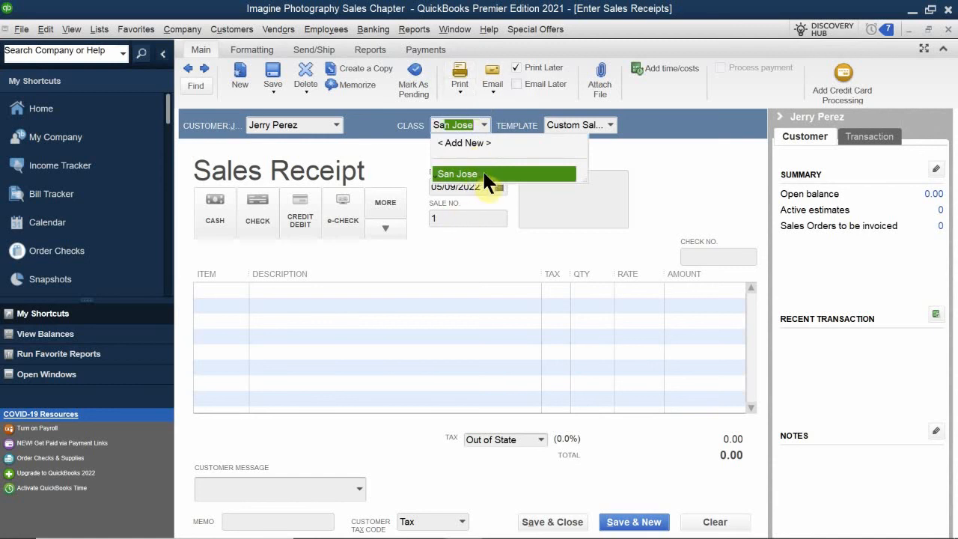
{"action": "left_click", "coordinate": [481, 171]}
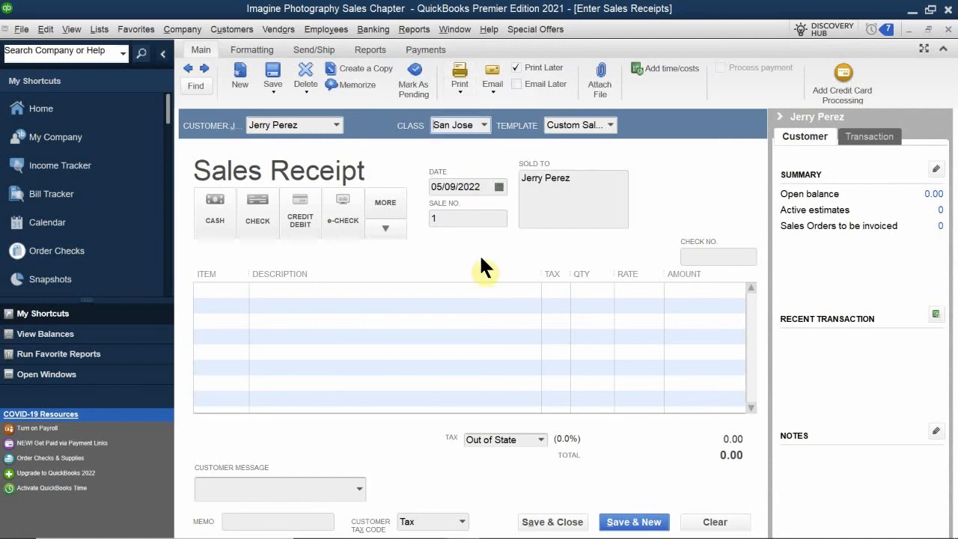
{"action": "left_click", "coordinate": [499, 187]}
{"action": "left_click", "coordinate": [445, 210]}
{"action": "left_click", "coordinate": [445, 210]}
{"action": "left_click", "coordinate": [445, 210]}
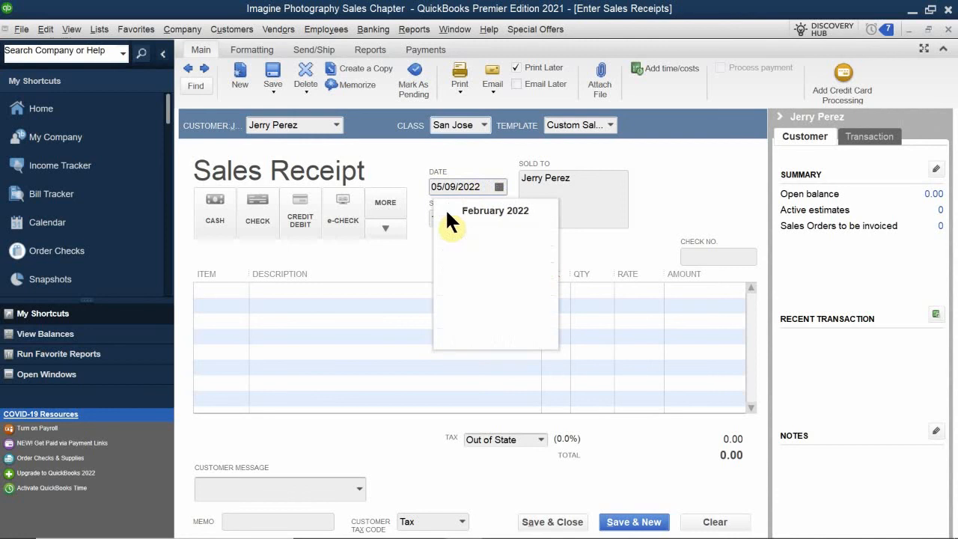
{"action": "left_click", "coordinate": [446, 210]}
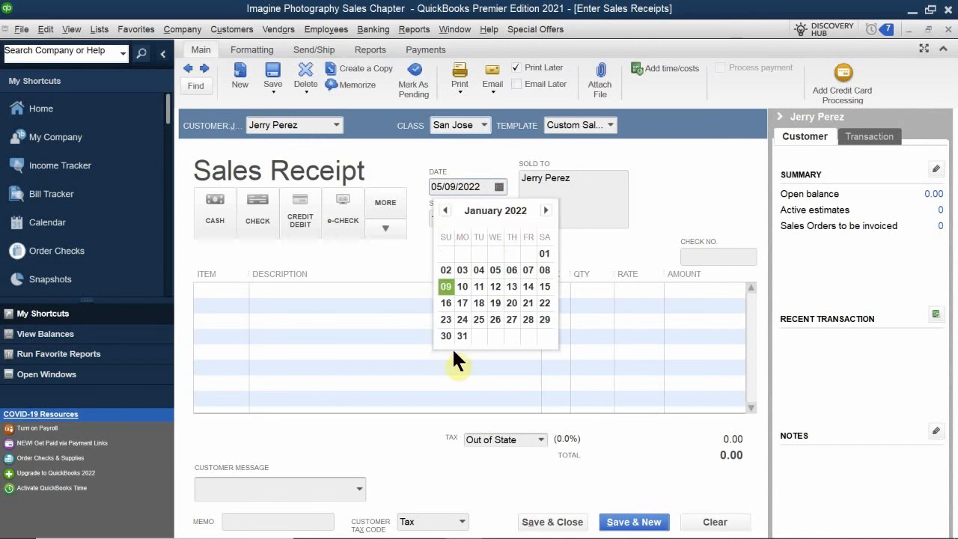
{"action": "left_click", "coordinate": [511, 320]}
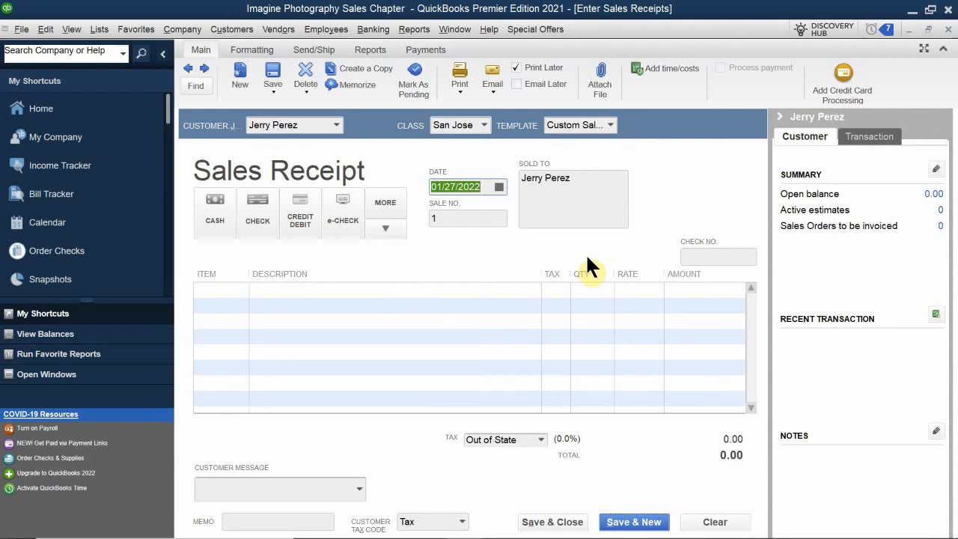
{"action": "left_click", "coordinate": [456, 217]}
{"action": "left_click_drag", "start_coordinate": [455, 217], "coordinate": [379, 230]}
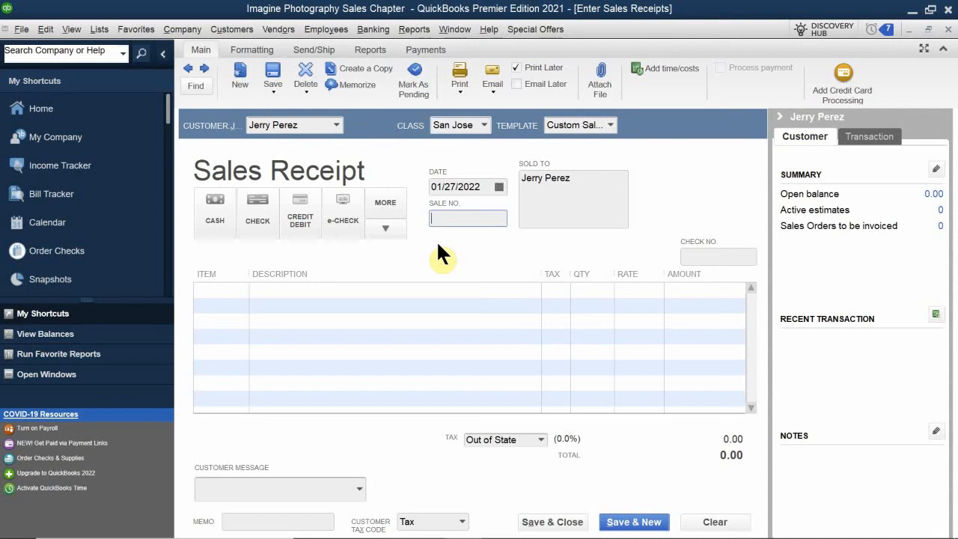
Enter sale number 2022-1, deleting the stray extra characters
{"action": "type", "text": "2022-1"}
{"action": "type", "text": "01"}
{"action": "key", "text": "BackSpace"}
{"action": "key", "text": "BackSpace"}
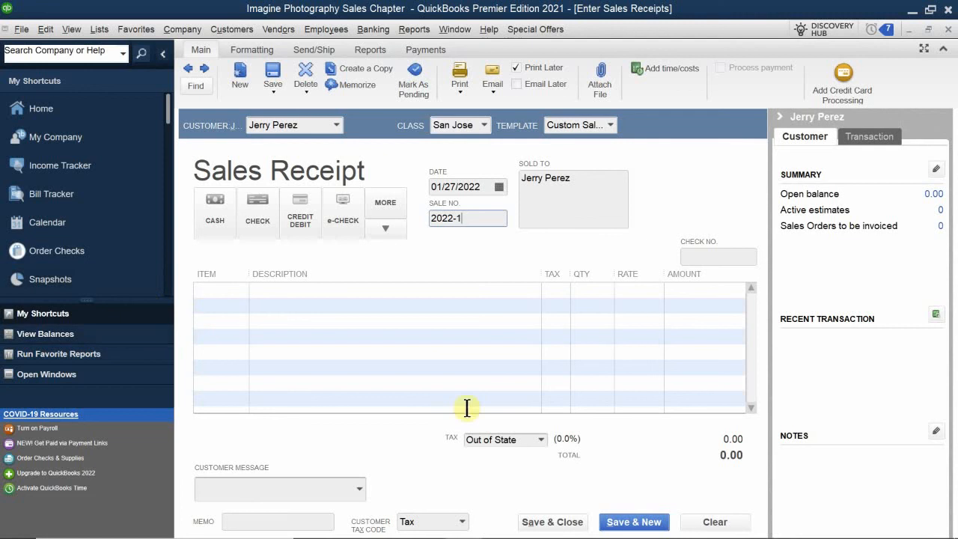
{"action": "left_click", "coordinate": [220, 290]}
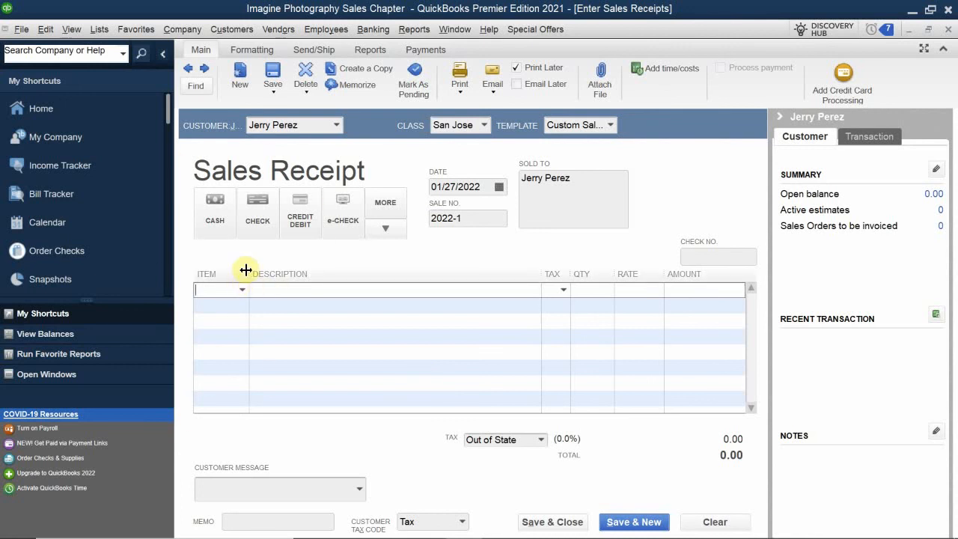
Enter Outdoor Photo Session with quantity 3 at 95.00 on the first line, totalling 285.00
{"action": "left_click_drag", "start_coordinate": [248, 270], "coordinate": [288, 282]}
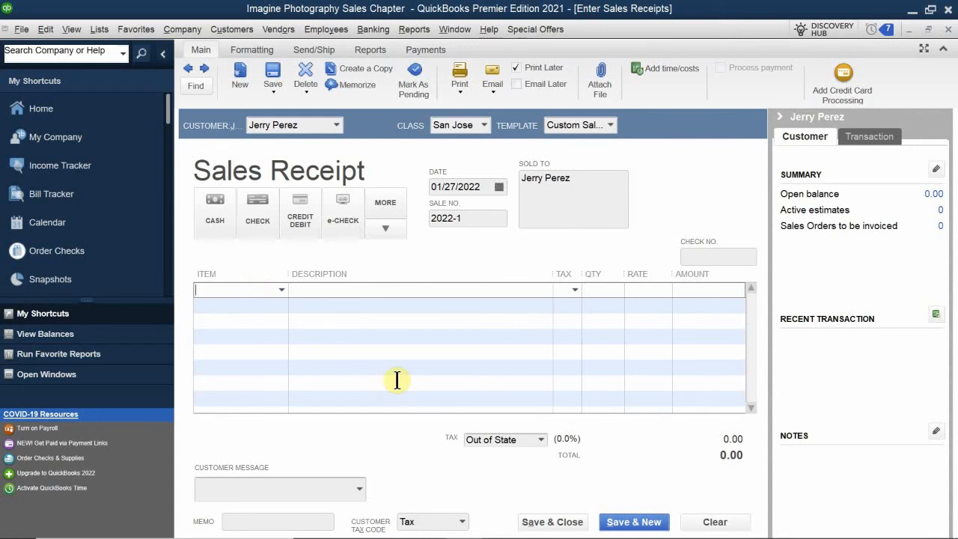
{"action": "type", "text": "I"}
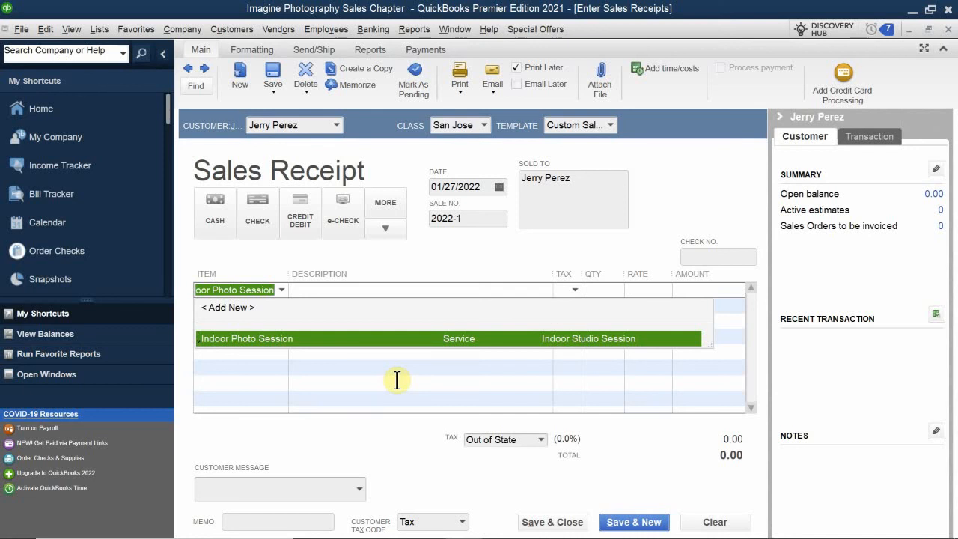
{"action": "key", "text": "BackSpace"}
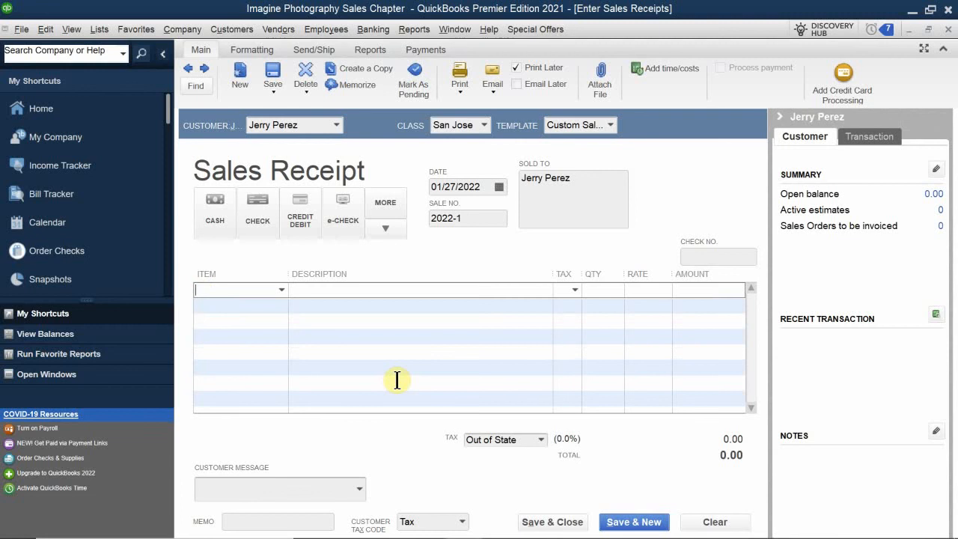
{"action": "type", "text": "Out of State"}
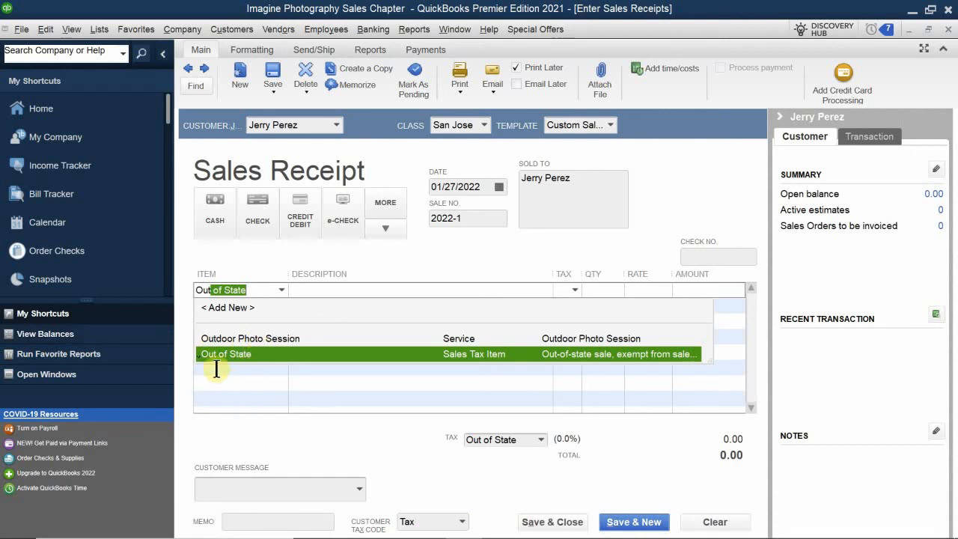
{"action": "left_click", "coordinate": [244, 336]}
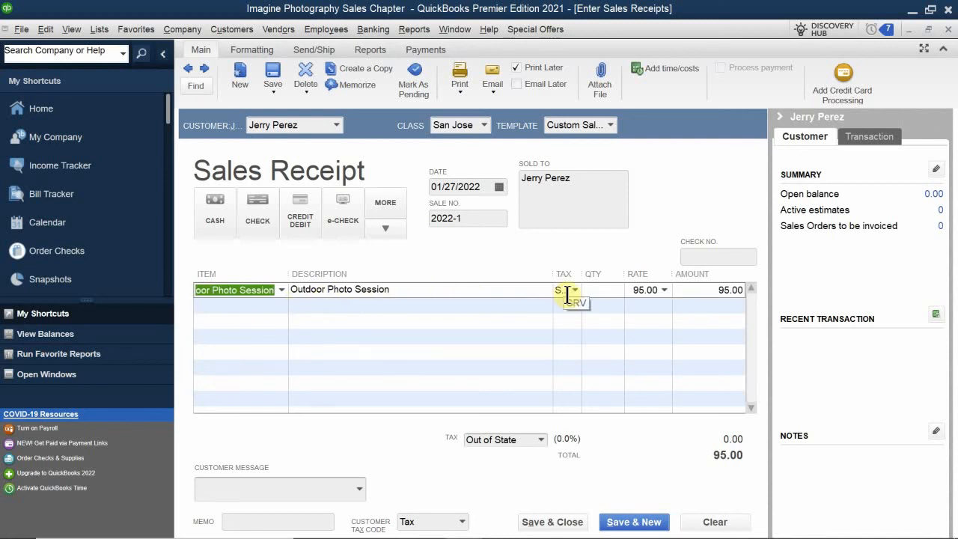
{"action": "left_click", "coordinate": [598, 291]}
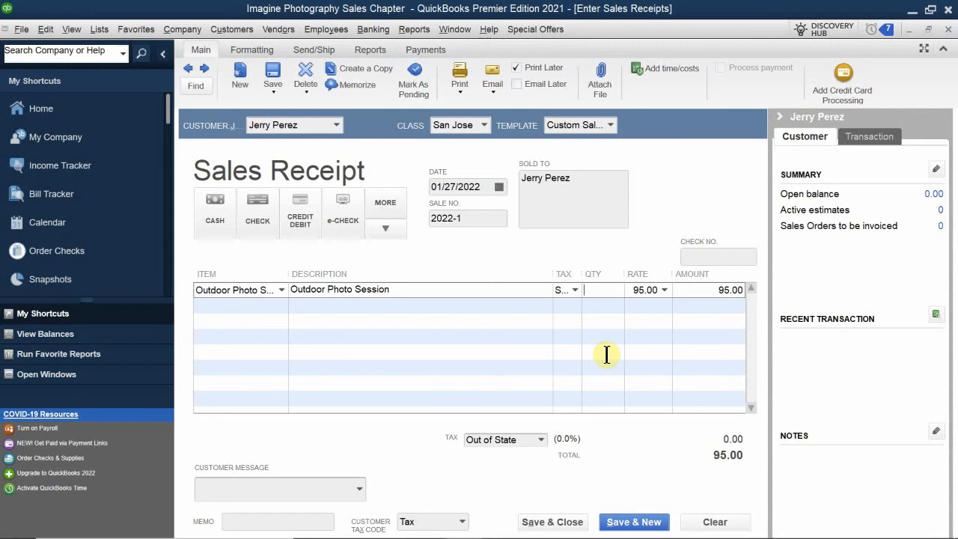
{"action": "type", "text": "3"}
{"action": "left_click_drag", "start_coordinate": [553, 274], "coordinate": [574, 278]}
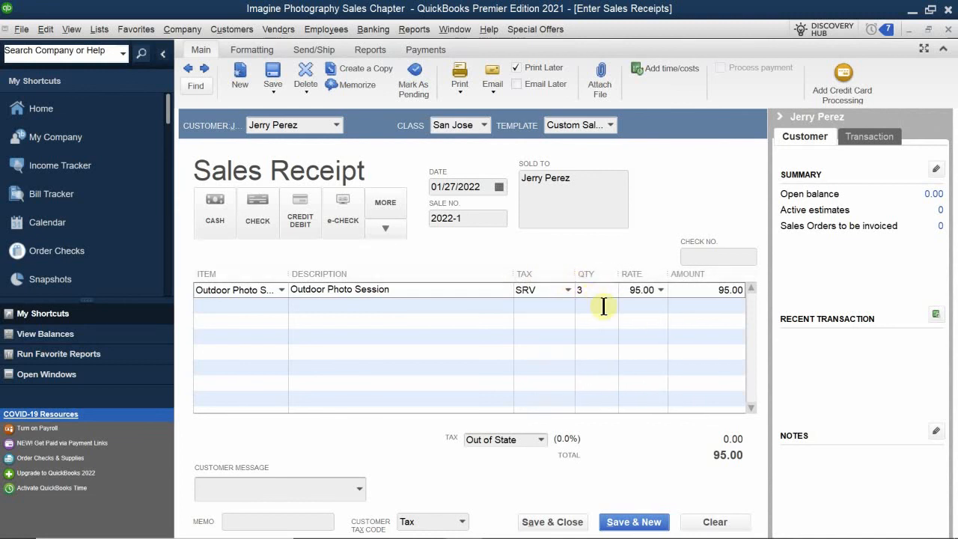
{"action": "left_click", "coordinate": [603, 306]}
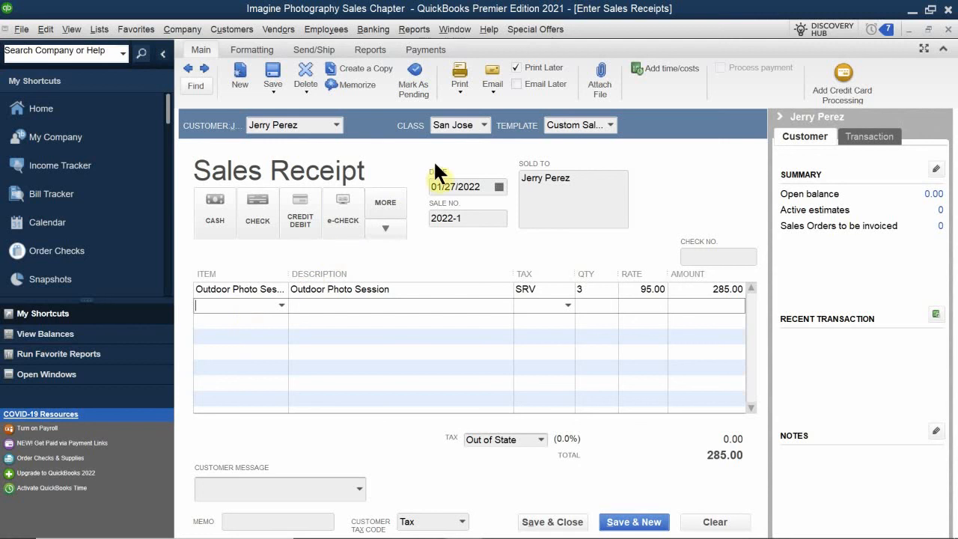
{"action": "left_click", "coordinate": [610, 126]}
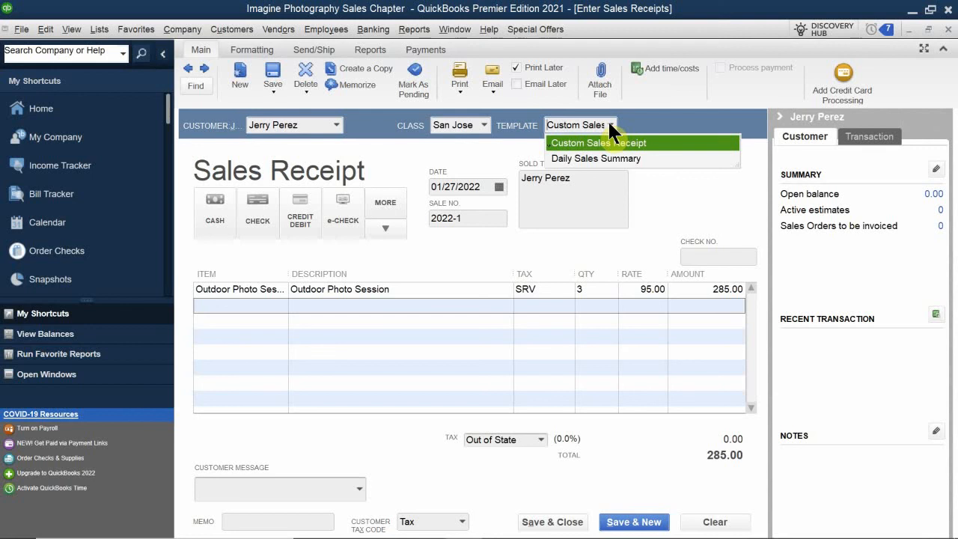
{"action": "left_click", "coordinate": [609, 129]}
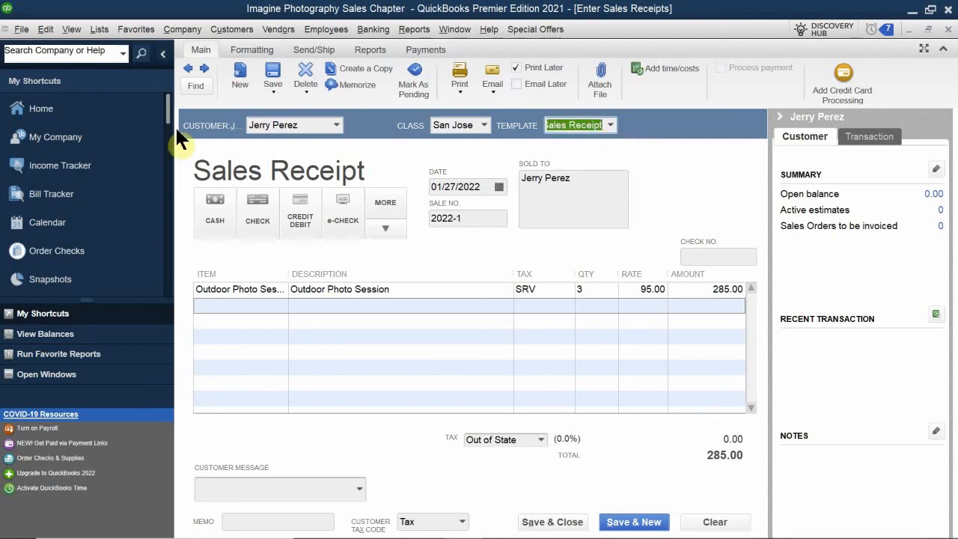
{"action": "left_click", "coordinate": [221, 311]}
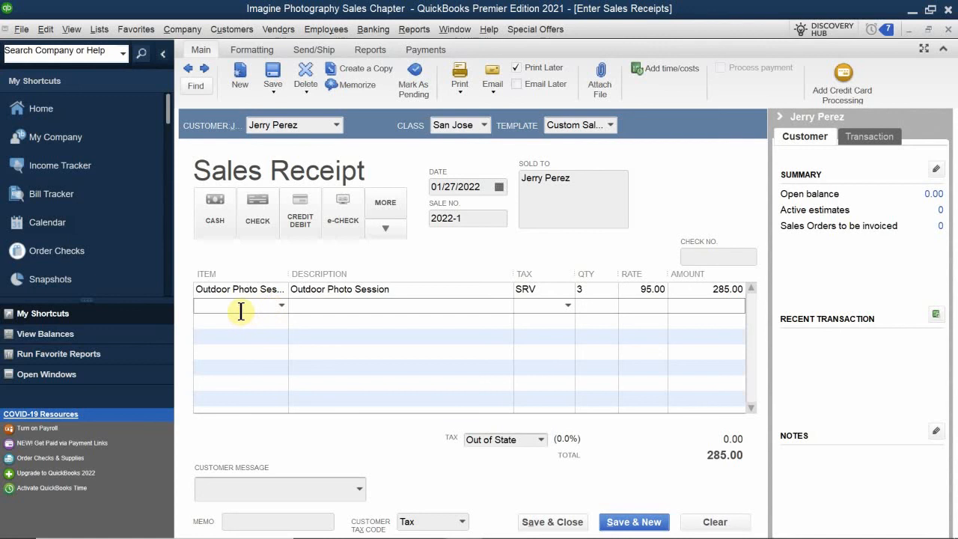
Enter Premium Photo Package with quantity 2 at 85.00 on the second line, totalling 455.00
{"action": "type", "text": "Pr"}
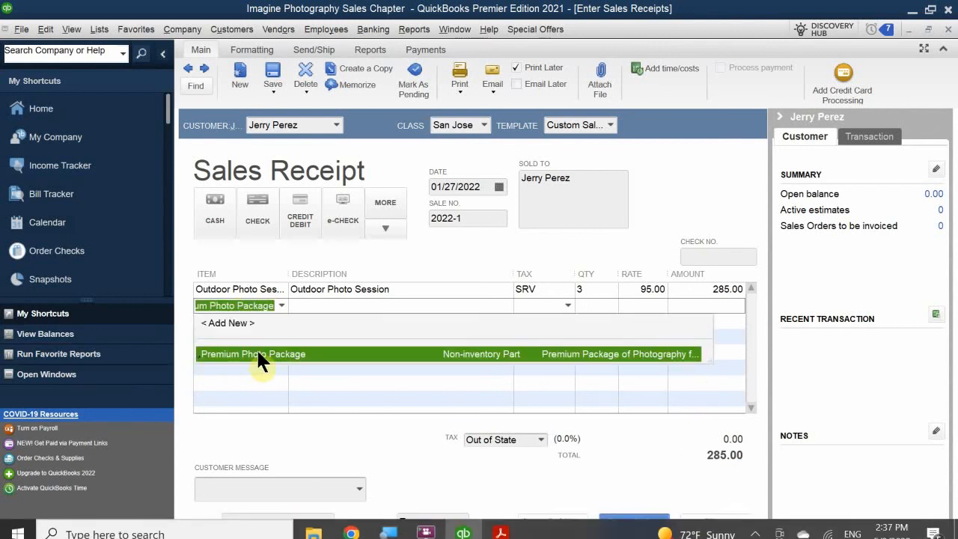
{"action": "left_click", "coordinate": [255, 351]}
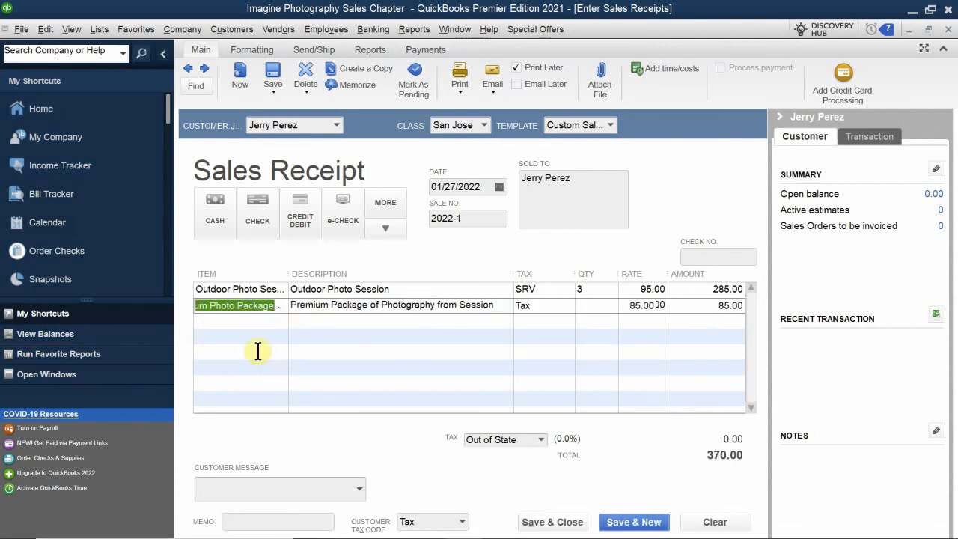
{"action": "left_click", "coordinate": [590, 304]}
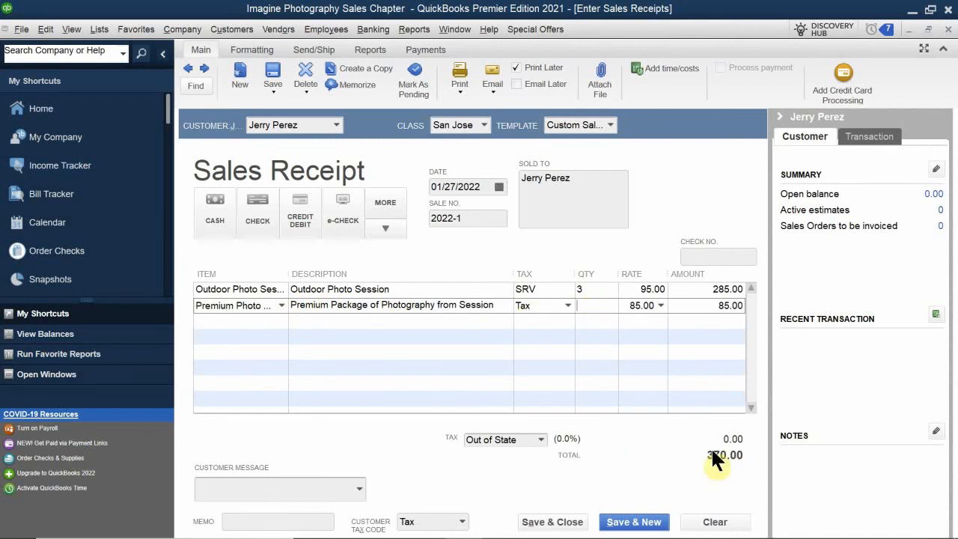
{"action": "type", "text": "2"}
{"action": "left_click", "coordinate": [637, 325]}
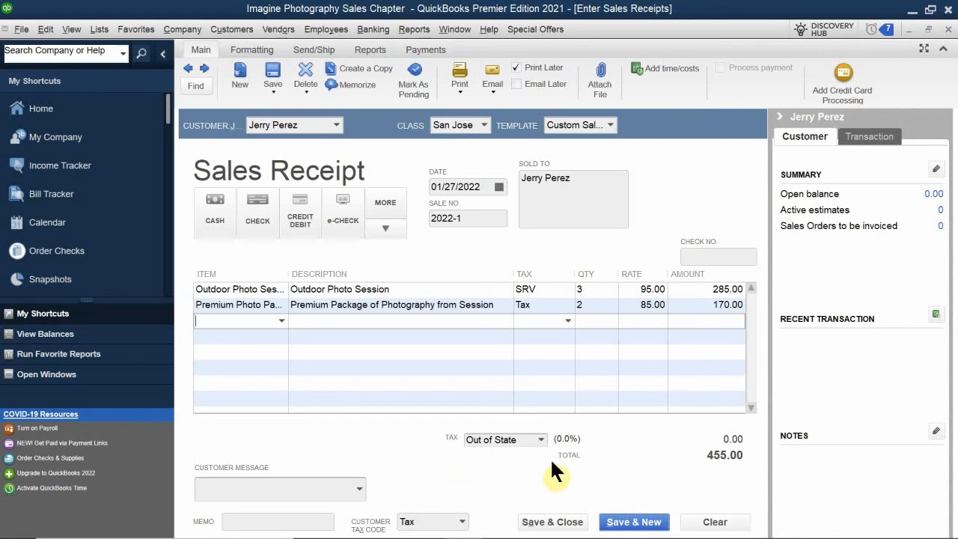
{"action": "left_click", "coordinate": [540, 439]}
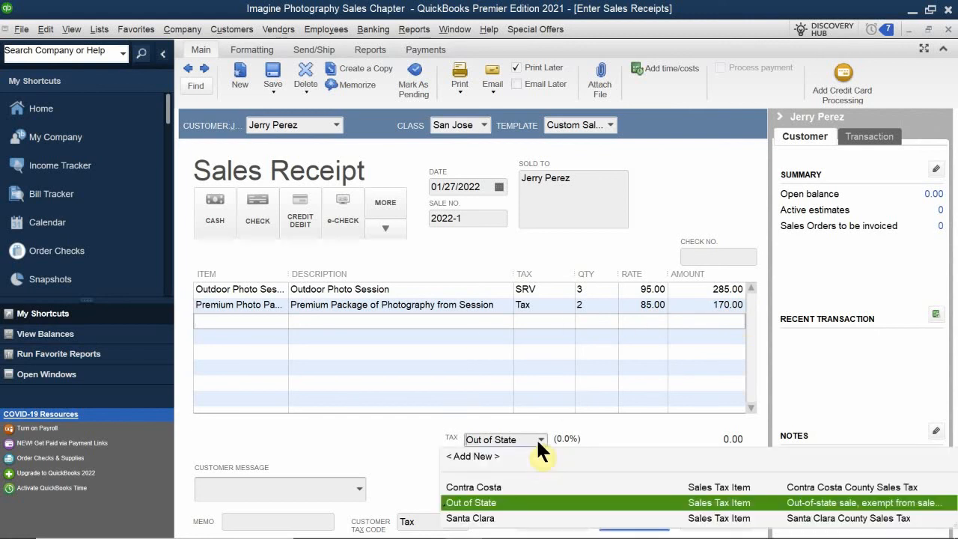
Apply Santa Clara (8.25%) sales tax for a 469.03 total and set payment to check
{"action": "left_click", "coordinate": [483, 519]}
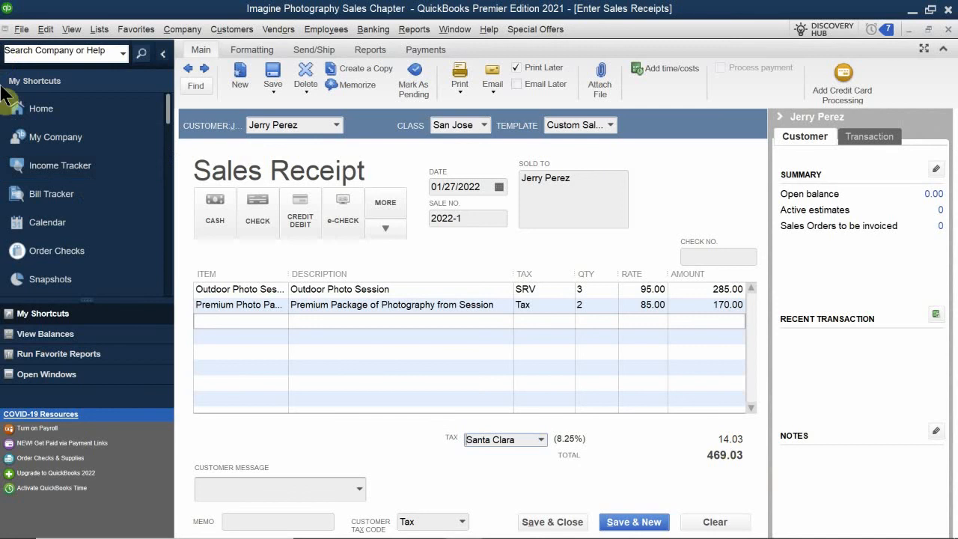
{"action": "left_click", "coordinate": [254, 217]}
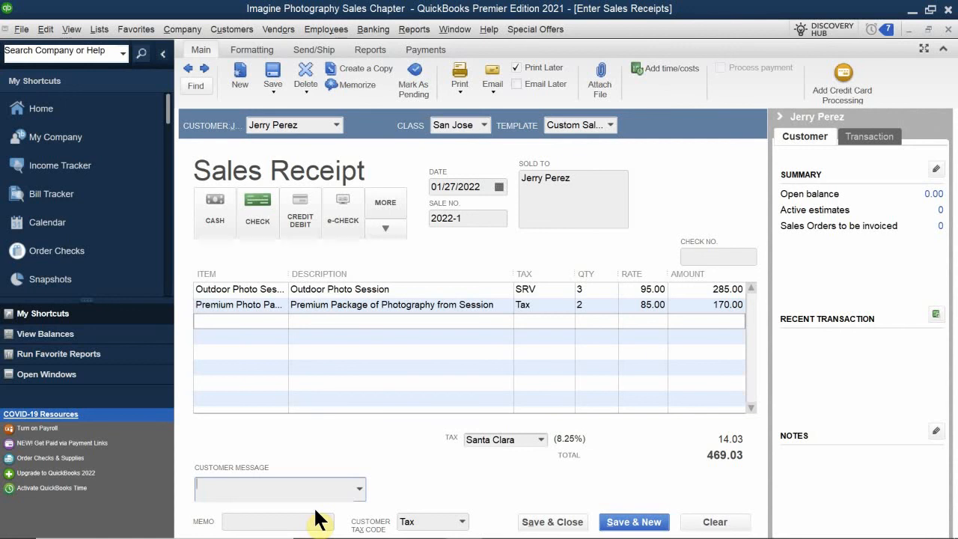
Choose 'Thank you for your business.' as the customer message
{"action": "type", "text": "Thank you for your business."}
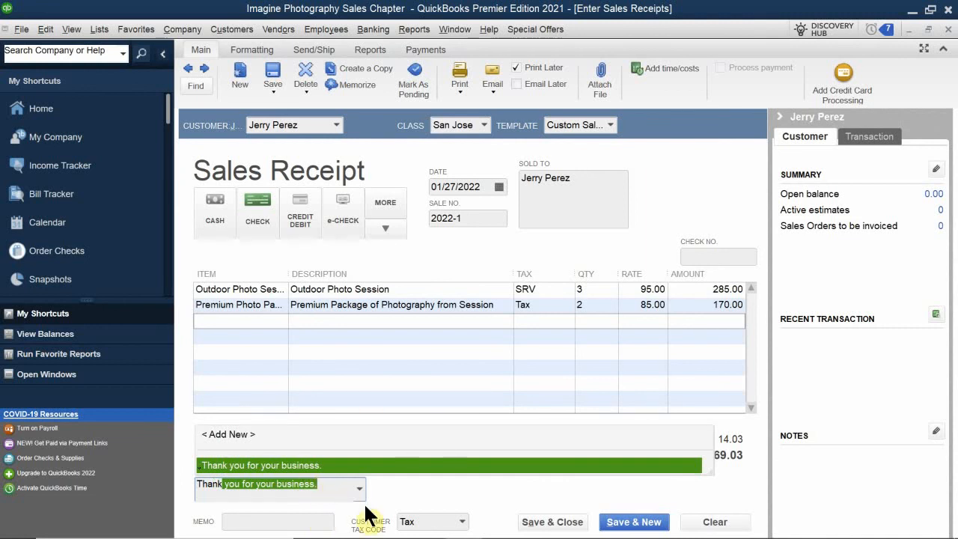
{"action": "left_click", "coordinate": [350, 459]}
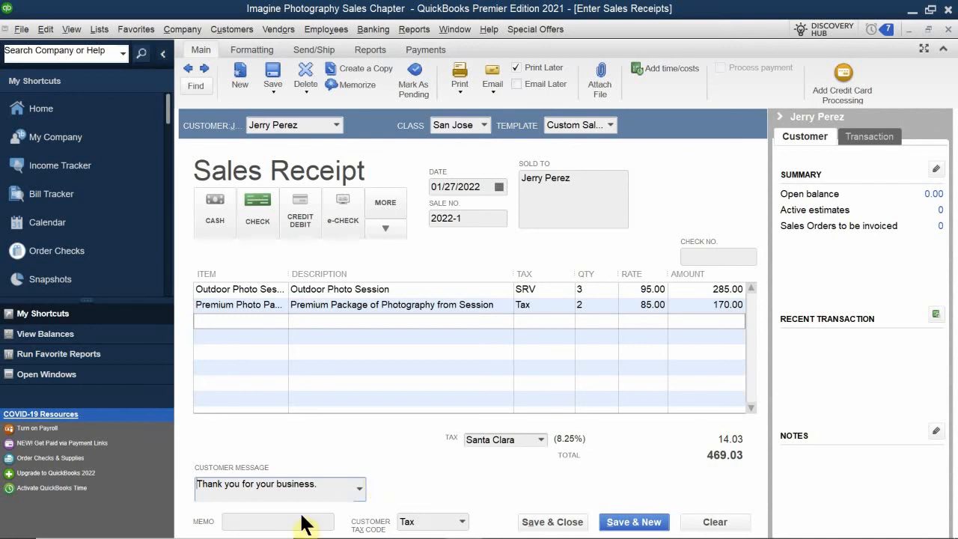
Type the memo '3 Outdoor Photo Sessions & 2 Prem. Pkge', correcting typos along the way
{"action": "left_click", "coordinate": [246, 516]}
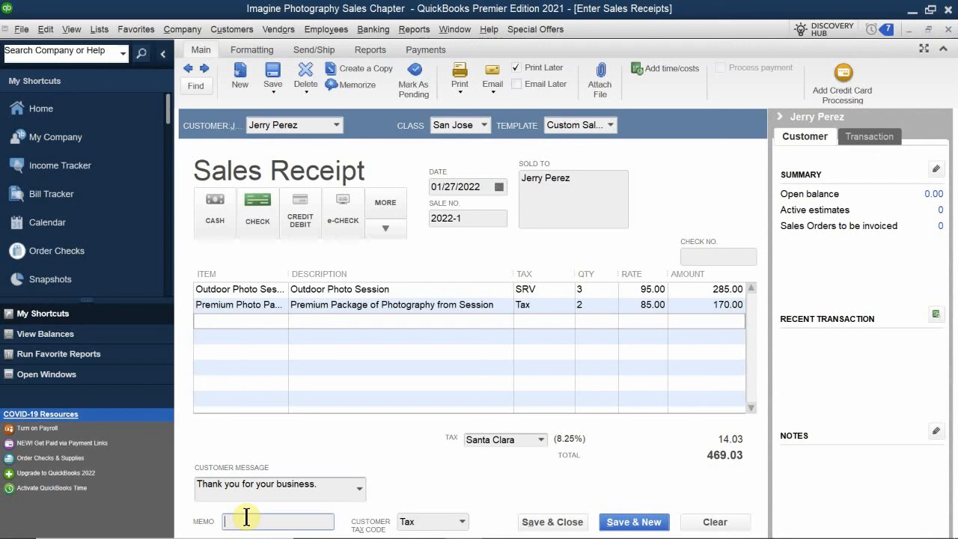
{"action": "type", "text": "3 Outdoor P"}
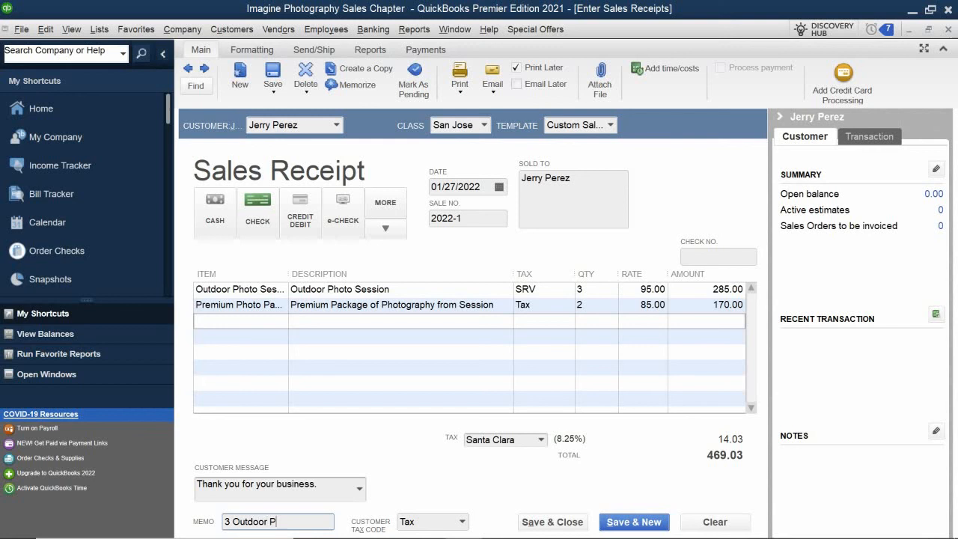
{"action": "type", "text": "ol"}
{"action": "key", "text": "BackSpace"}
{"action": "key", "text": "BackSpace"}
{"action": "type", "text": "hoto Sessions"}
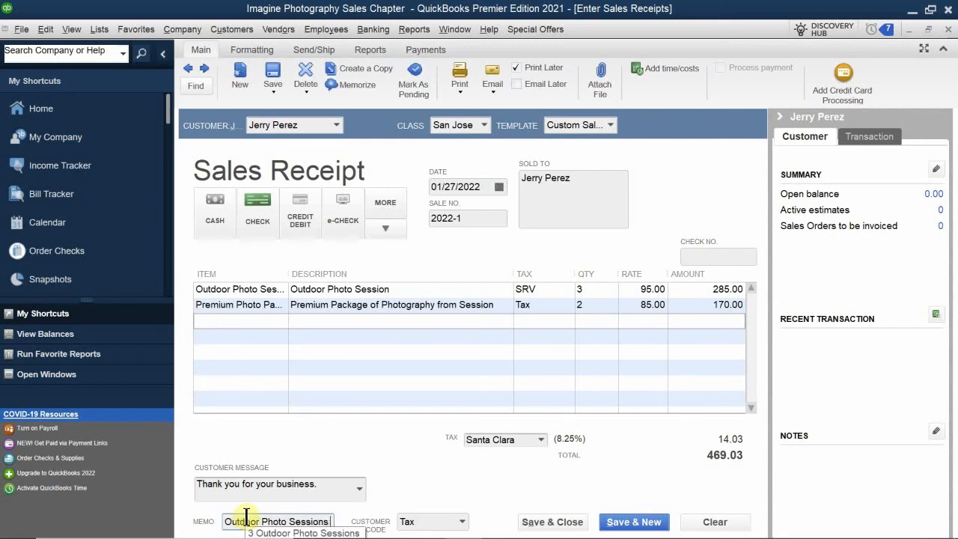
{"action": "type", "text": " & 2"}
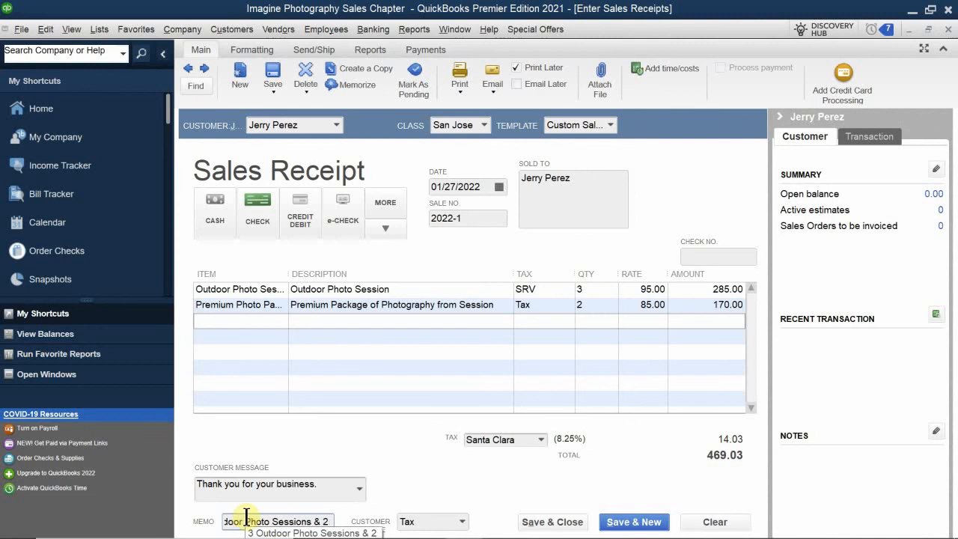
{"action": "type", "text": " Prem. Pac"}
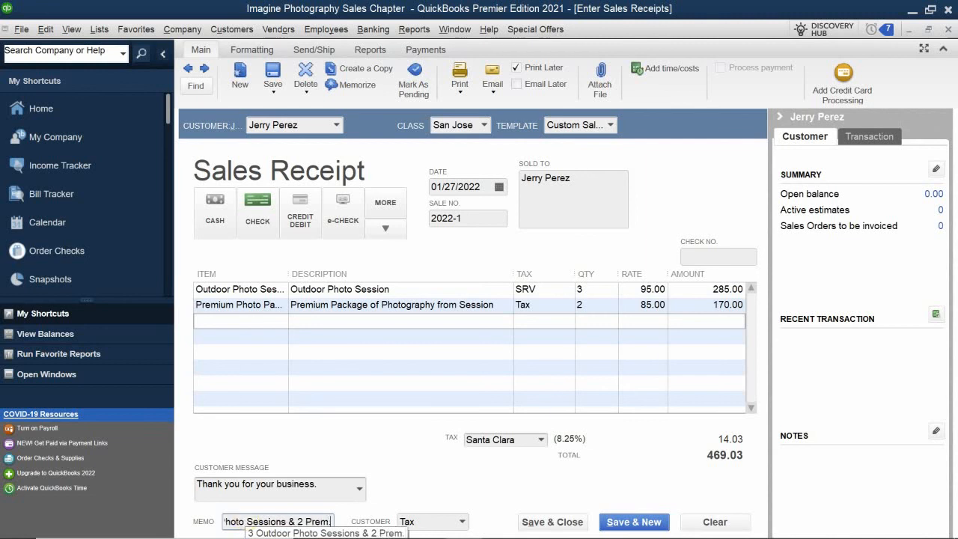
{"action": "key", "text": "BackSpace"}
{"action": "key", "text": "BackSpace"}
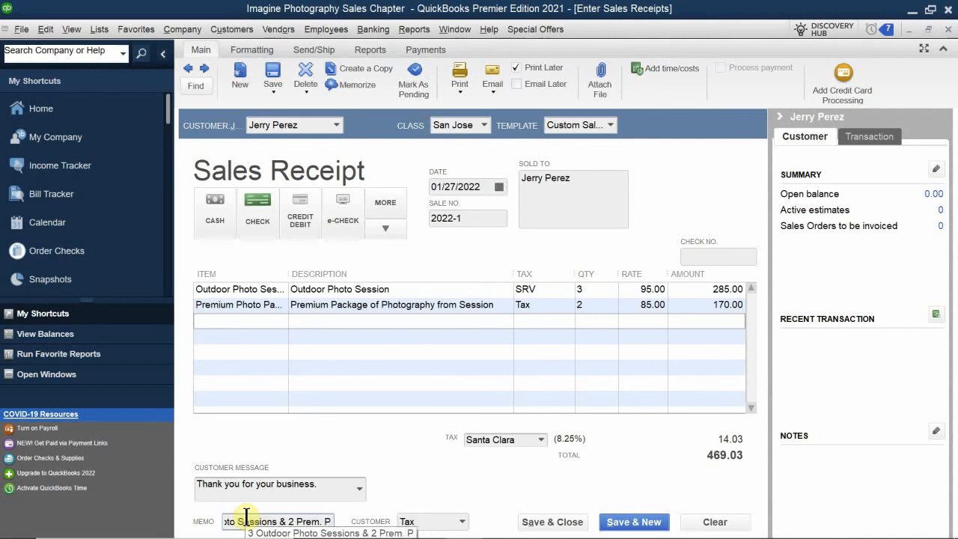
{"action": "type", "text": "c"}
{"action": "key", "text": "BackSpace"}
{"action": "type", "text": "k"}
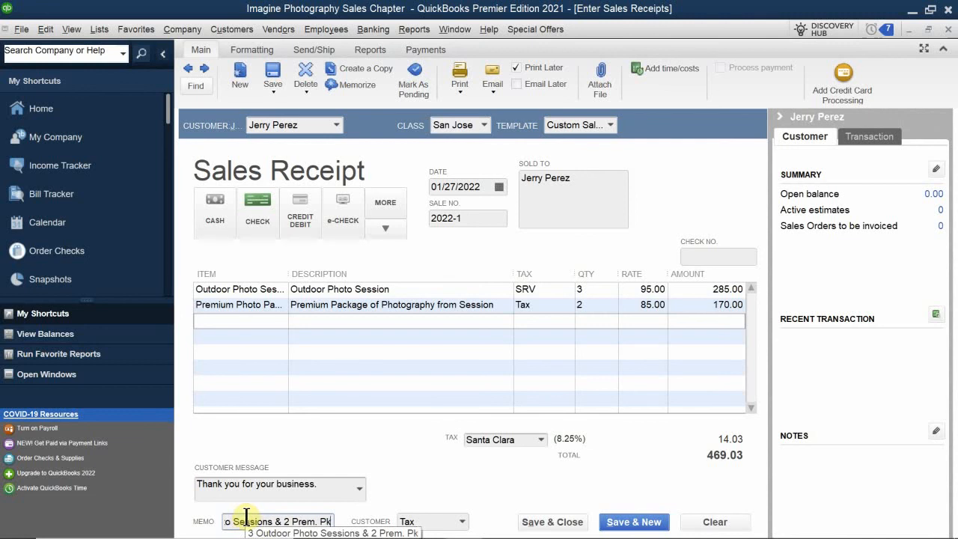
{"action": "type", "text": "ge"}
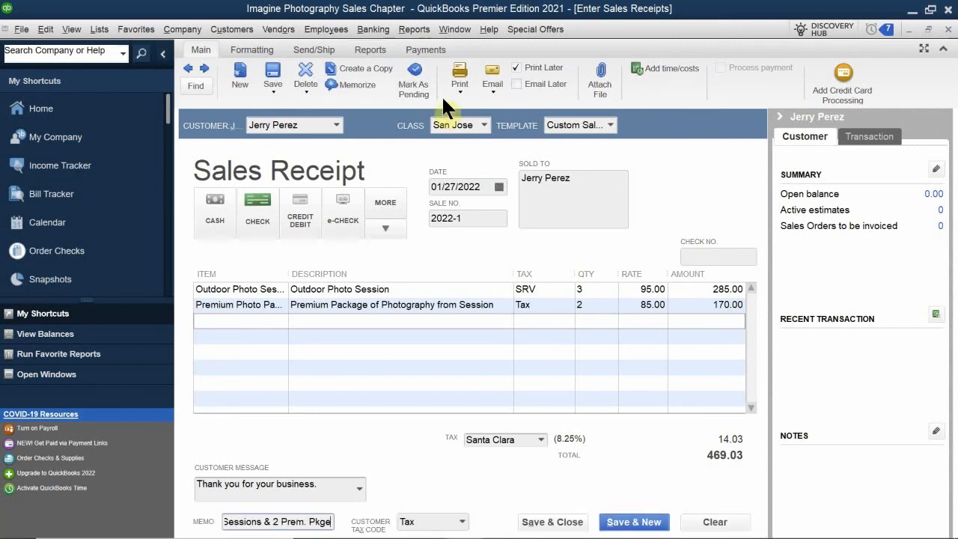
Save the receipt, keep the customer's class and tax changes, and view the customer's transactions
{"action": "left_click", "coordinate": [538, 524]}
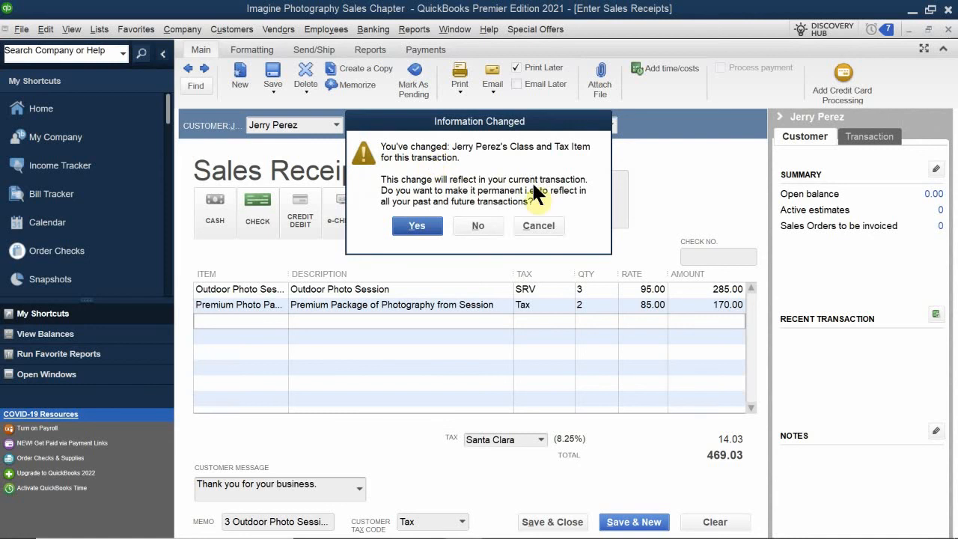
{"action": "left_click", "coordinate": [416, 225]}
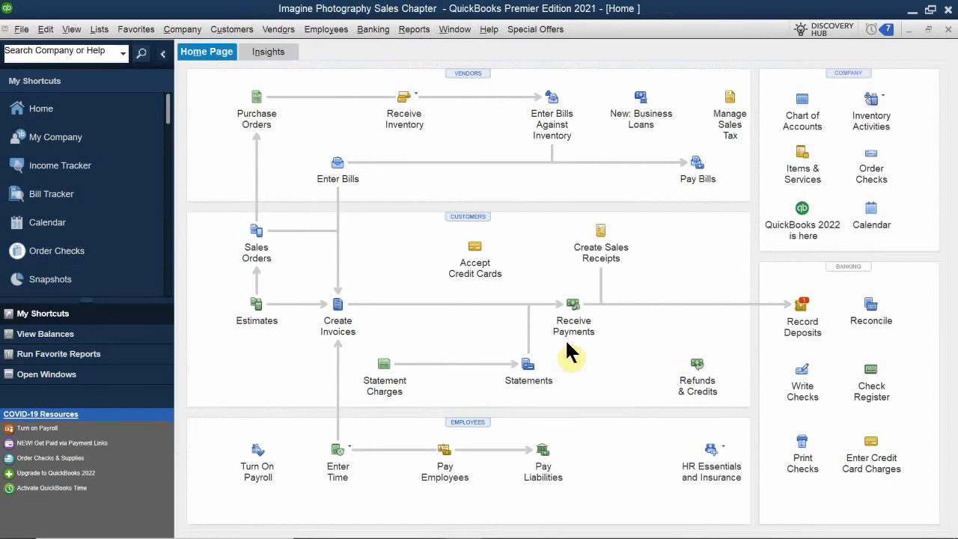
{"action": "left_click", "coordinate": [467, 215]}
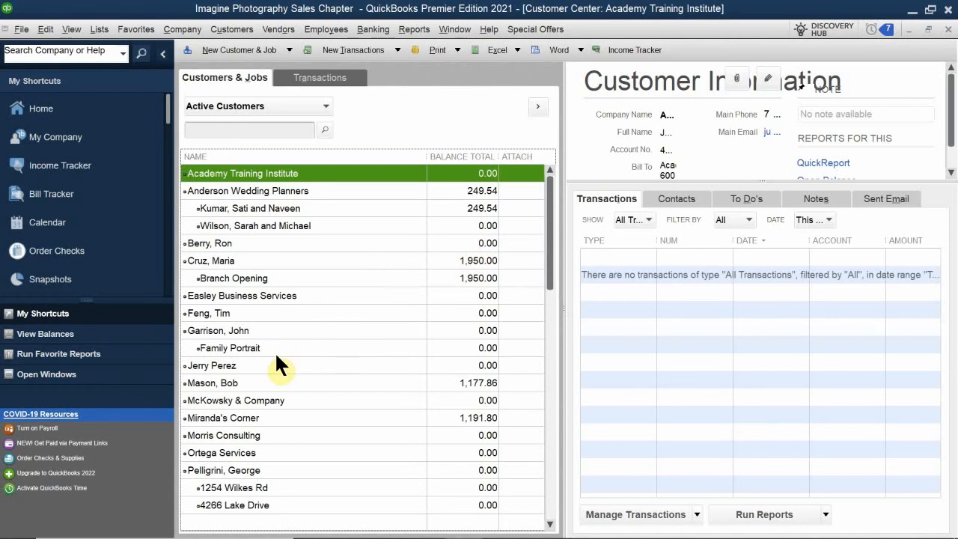
{"action": "left_click", "coordinate": [205, 367]}
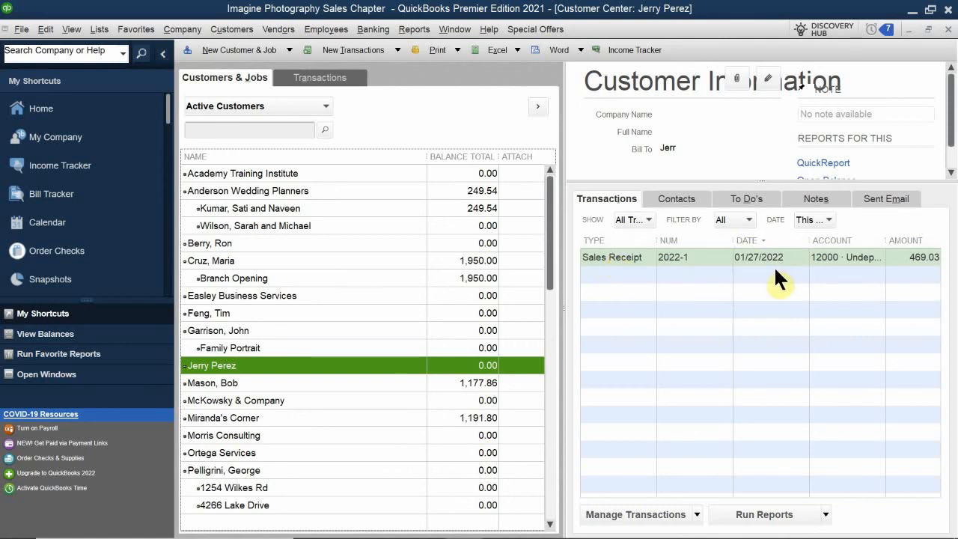
Reopen receipt 2022-1, enter check number 3459, and save the changed transaction
{"action": "double_click", "coordinate": [617, 257]}
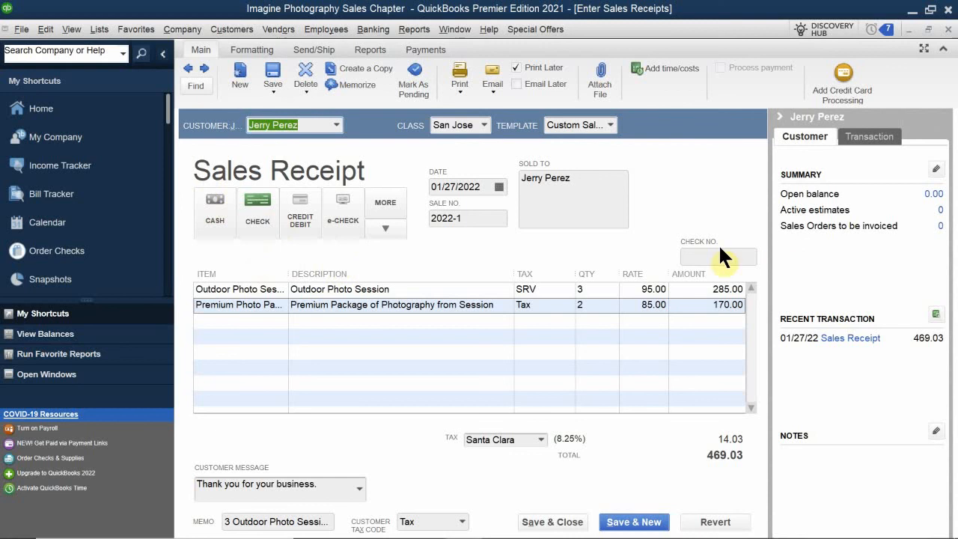
{"action": "left_click", "coordinate": [693, 256]}
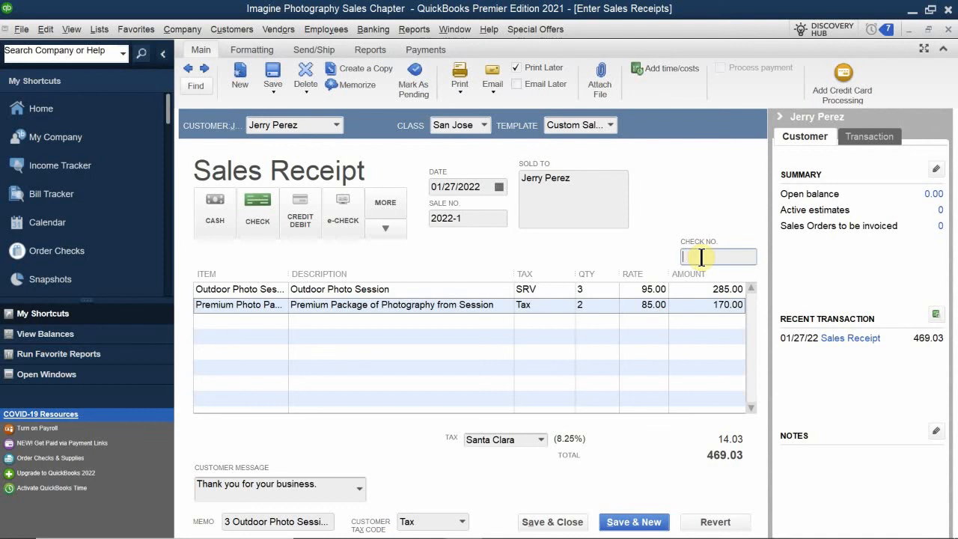
{"action": "type", "text": "3459"}
{"action": "left_click", "coordinate": [569, 523]}
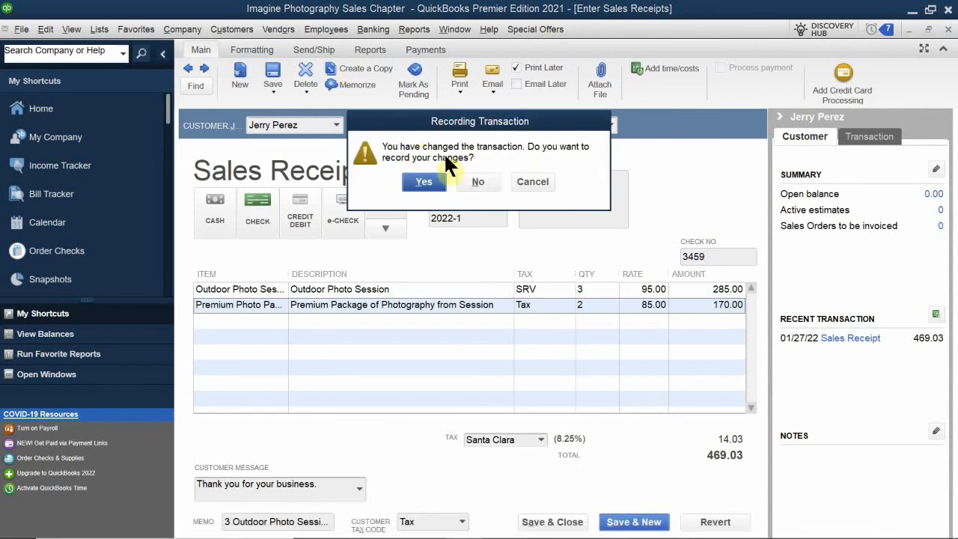
{"action": "left_click", "coordinate": [419, 180]}
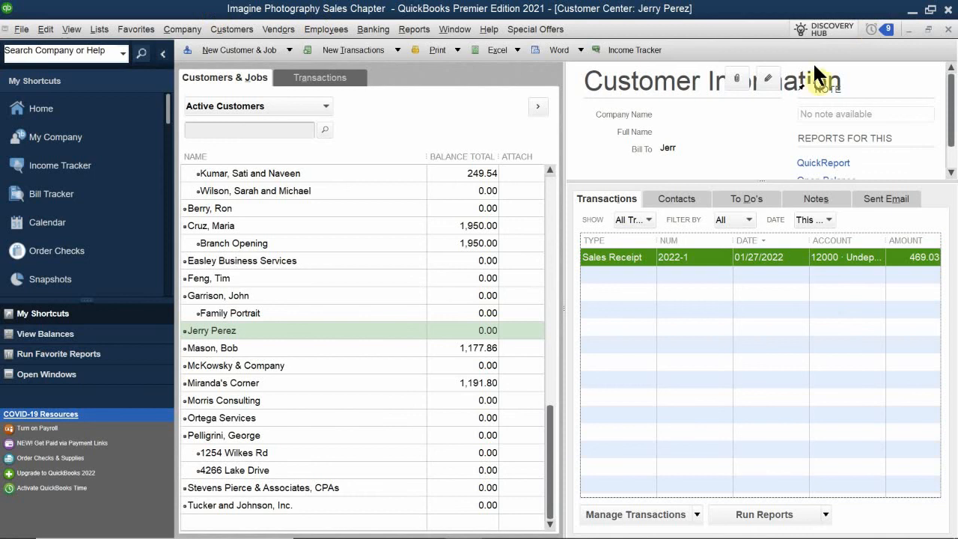
Close the Customer Center window
{"action": "left_click", "coordinate": [948, 29]}
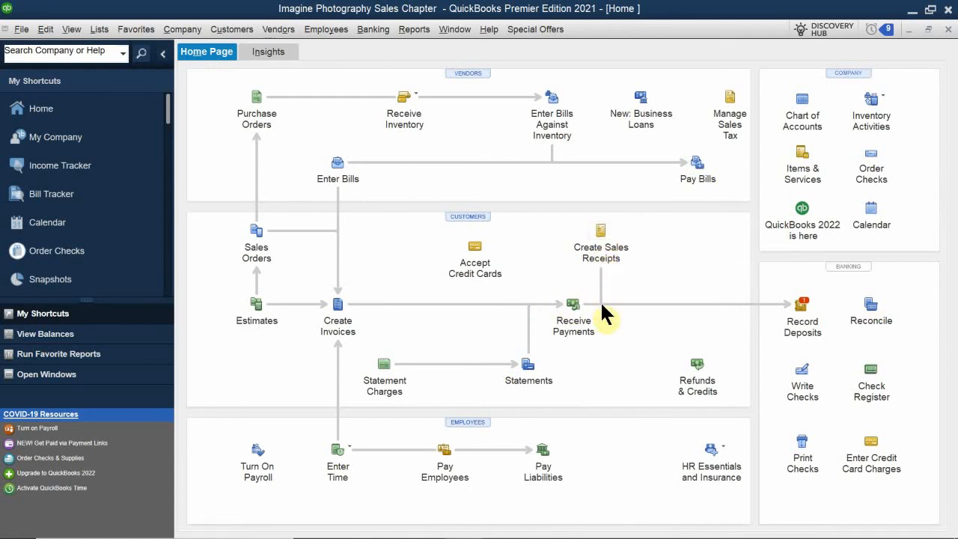
{"action": "left_click", "coordinate": [802, 313]}
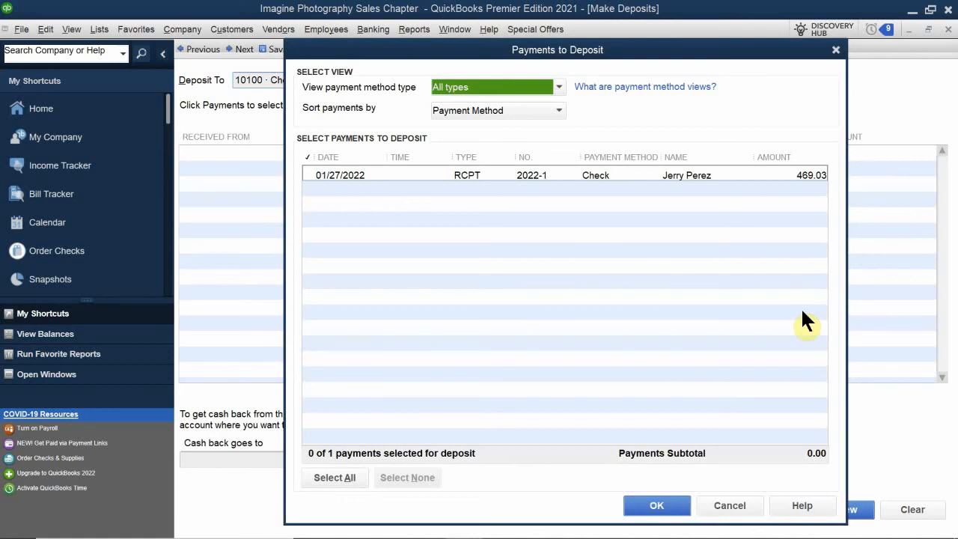
{"action": "left_click", "coordinate": [730, 512]}
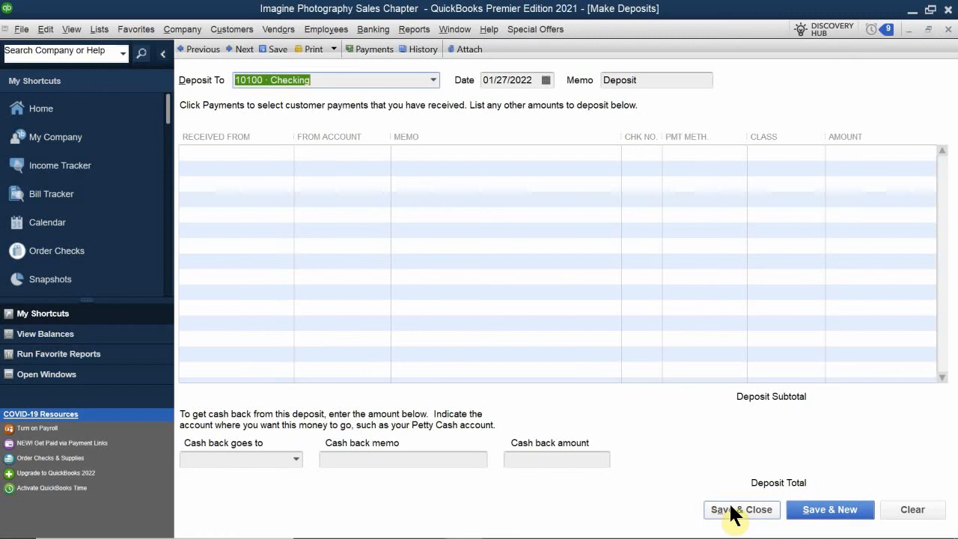
{"action": "left_click", "coordinate": [948, 29]}
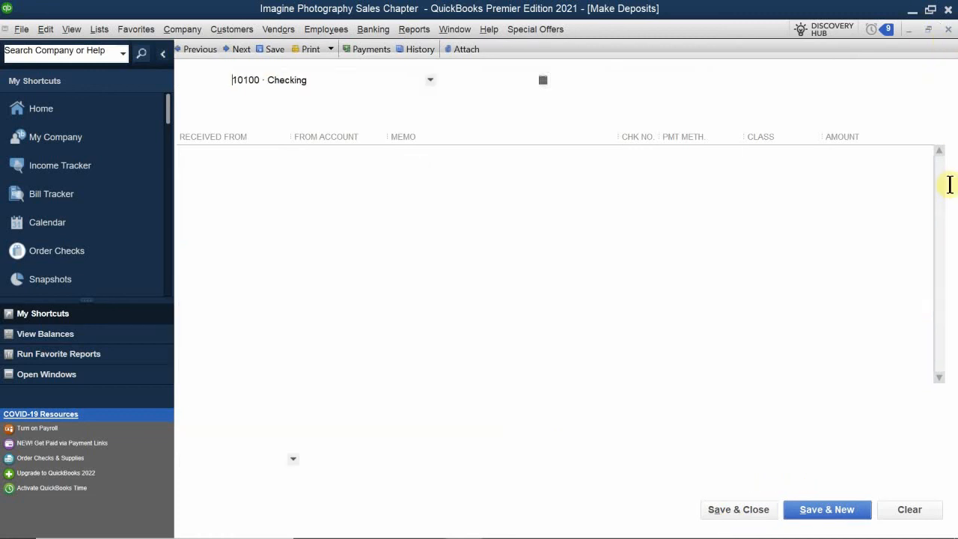
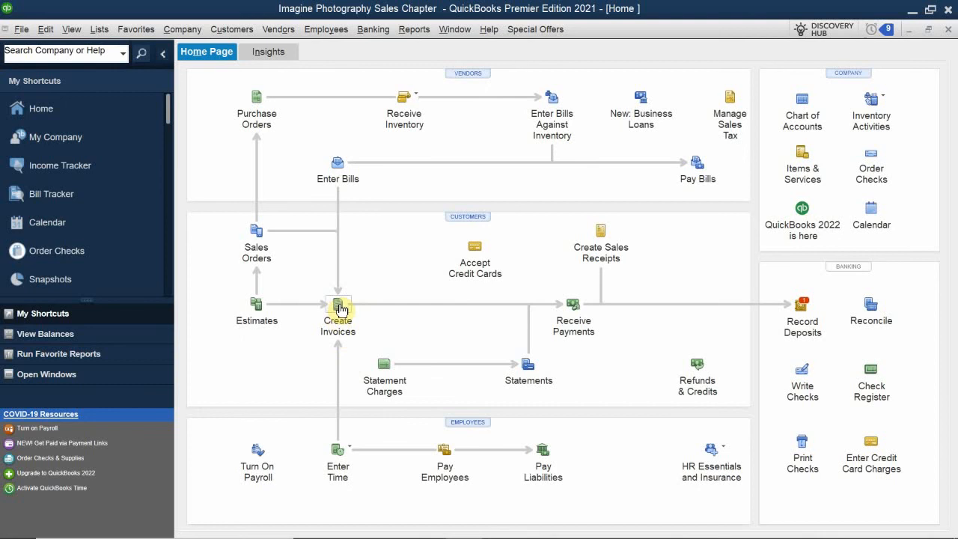
Start a new blank invoice from the Customers section of the Home page
{"action": "left_click", "coordinate": [339, 306]}
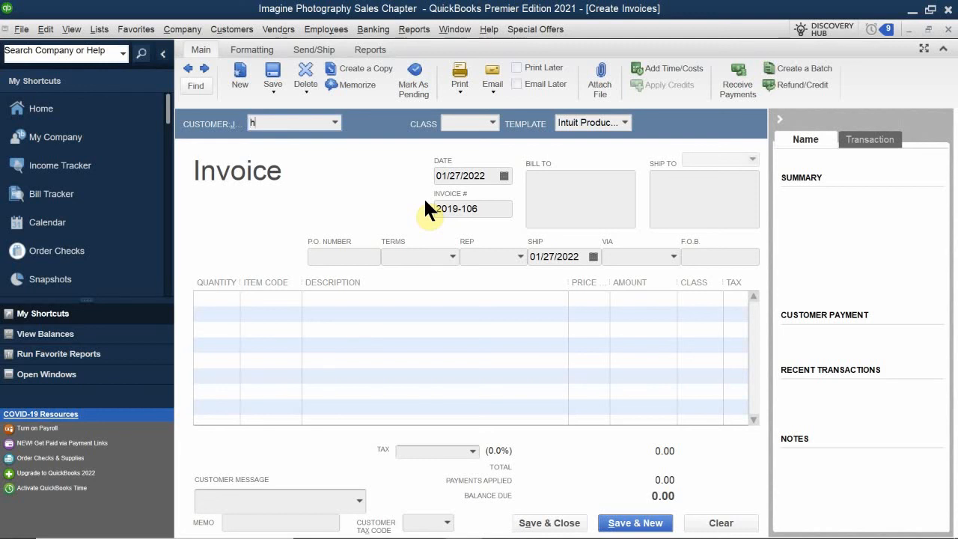
Choose the customer, filling address and 2% 10 Net 30 terms, and set class to San Jose
{"action": "type", "text": "bo"}
{"action": "key", "text": "BackSpace"}
{"action": "key", "text": "BackSpace"}
{"action": "type", "text": "bo"}
{"action": "key", "text": "BackSpace"}
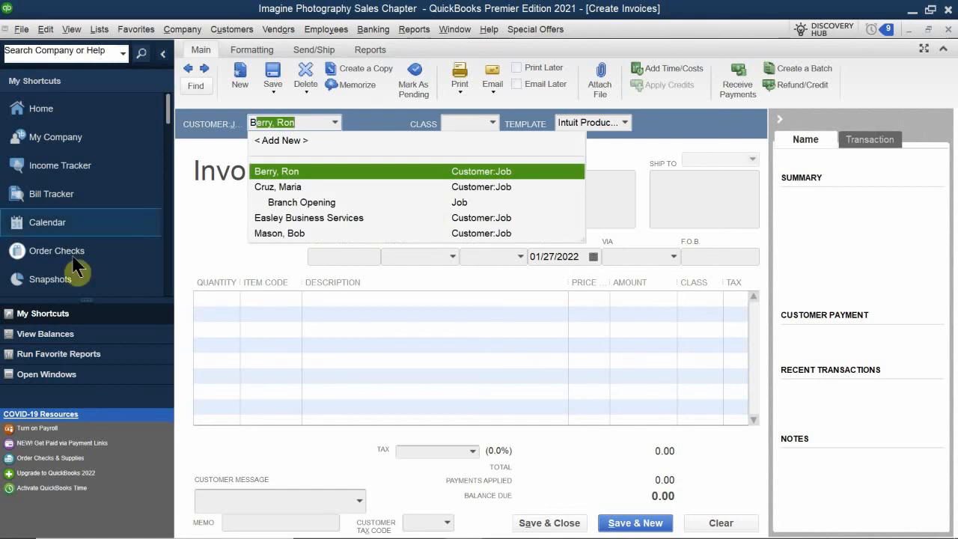
{"action": "left_click", "coordinate": [271, 229]}
{"action": "left_click", "coordinate": [474, 124]}
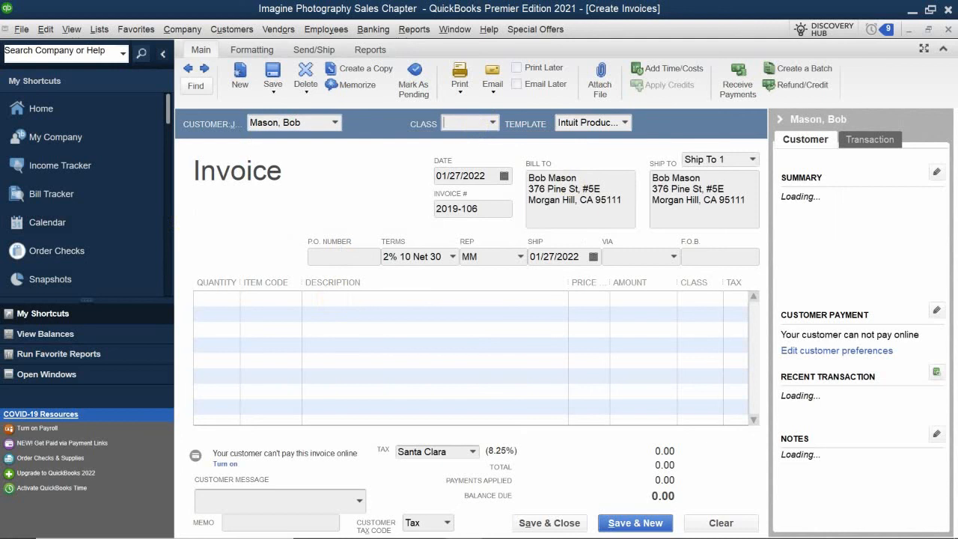
{"action": "type", "text": "San Jose"}
{"action": "left_click", "coordinate": [494, 172]}
Replace invoice number 2019-106 with 2022-106
{"action": "left_click", "coordinate": [483, 209]}
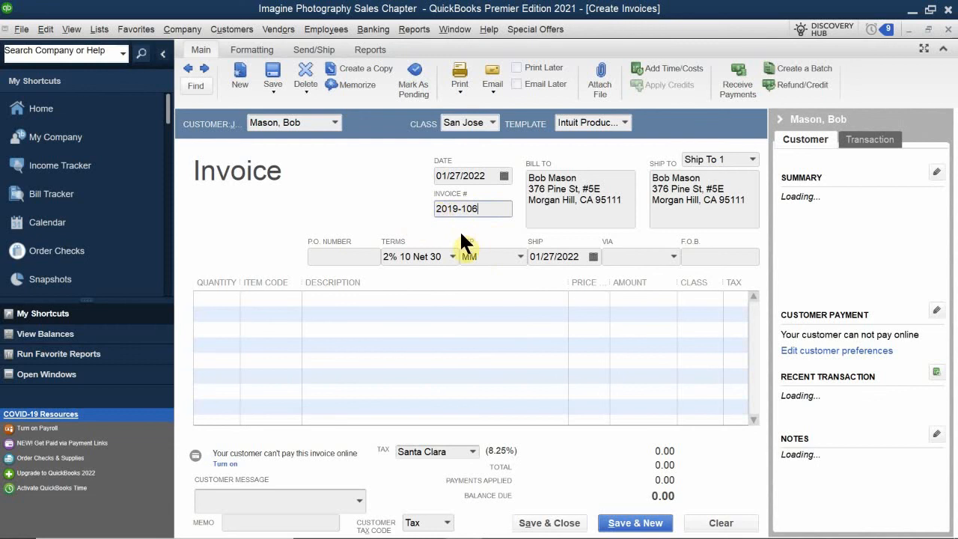
{"action": "left_click_drag", "start_coordinate": [485, 208], "coordinate": [418, 206]}
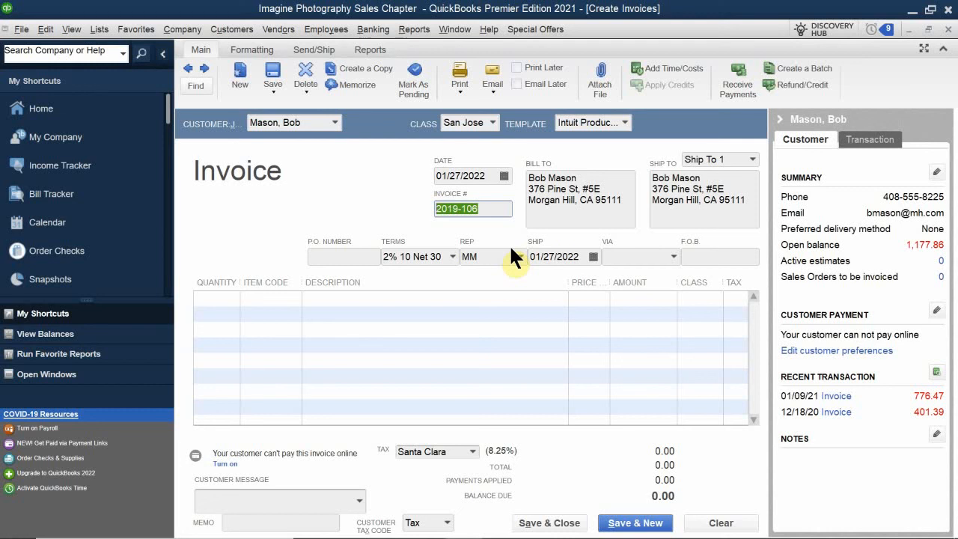
{"action": "key", "text": "BackSpace"}
{"action": "type", "text": "202"}
{"action": "type", "text": "2-"}
{"action": "type", "text": "110"}
{"action": "key", "text": "BackSpace"}
{"action": "key", "text": "BackSpace"}
{"action": "type", "text": "06"}
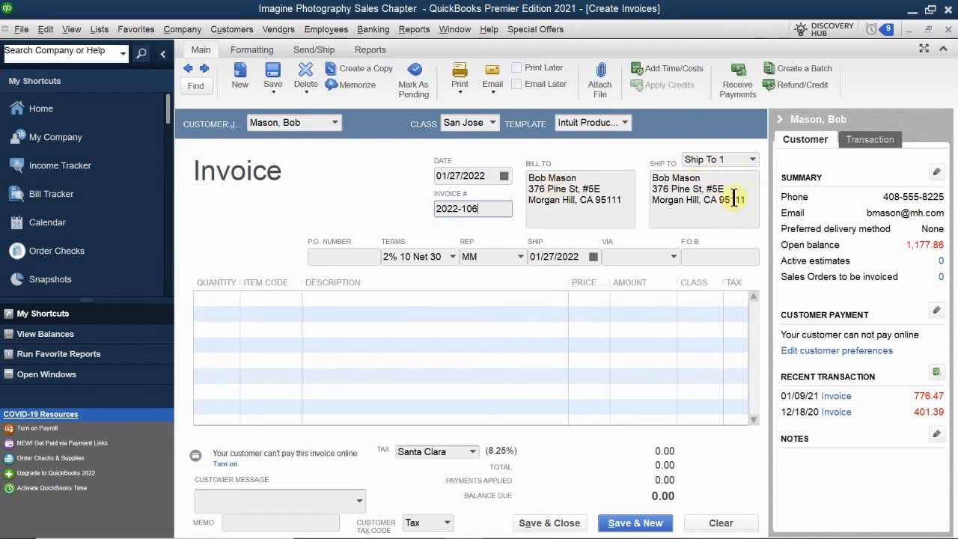
Show the customer's saved ship-to addresses in the Ship To dropdown
{"action": "left_click", "coordinate": [753, 159]}
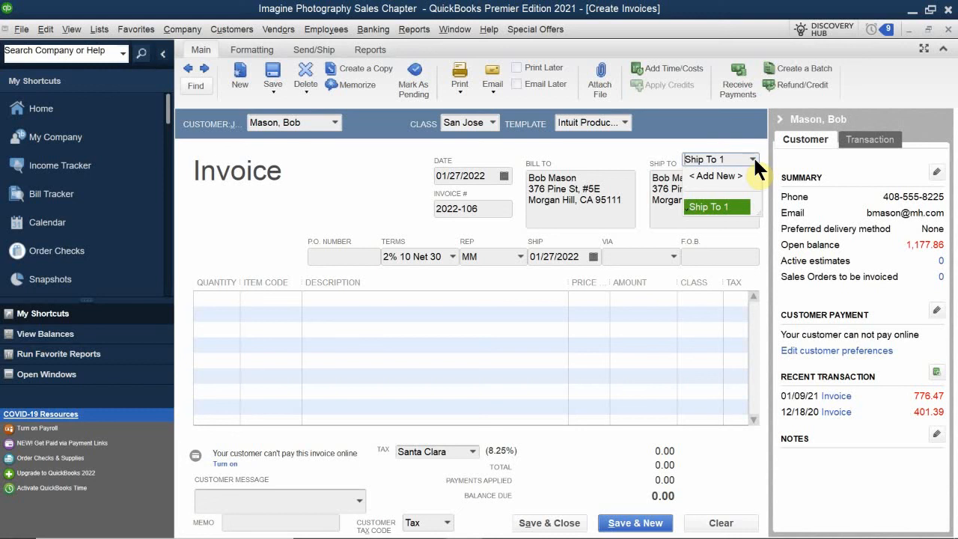
Keep Ship To 1 as the shipping address and move to the P.O. Number field
{"action": "left_click", "coordinate": [704, 159]}
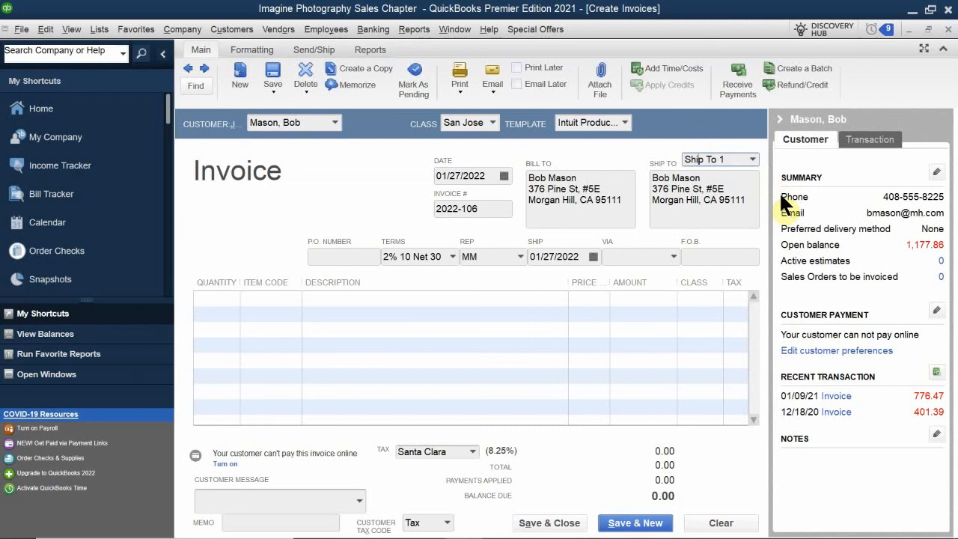
{"action": "left_click", "coordinate": [322, 256]}
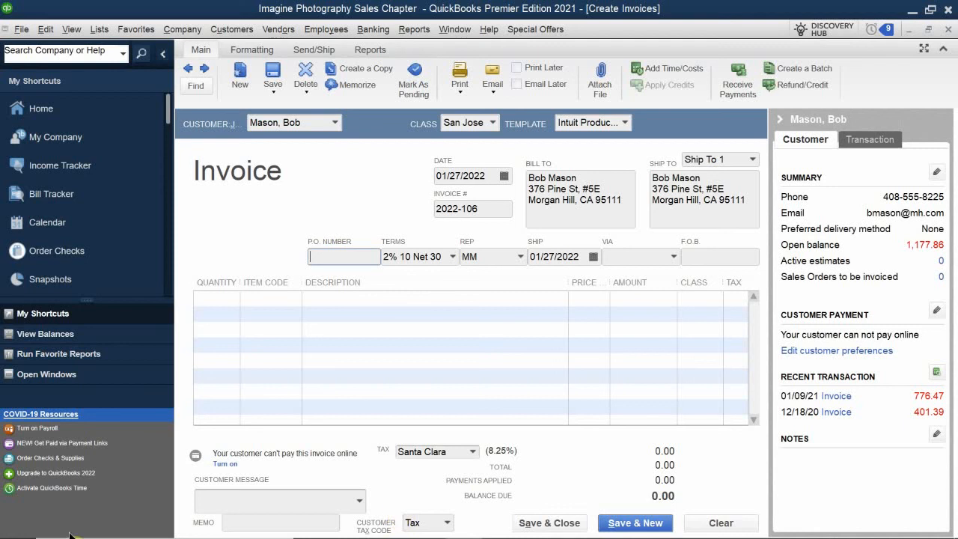
Add a first line of 1 Indoor Photo Session at 95.00 and narrow Class so Tax shows fully
{"action": "left_click", "coordinate": [223, 298]}
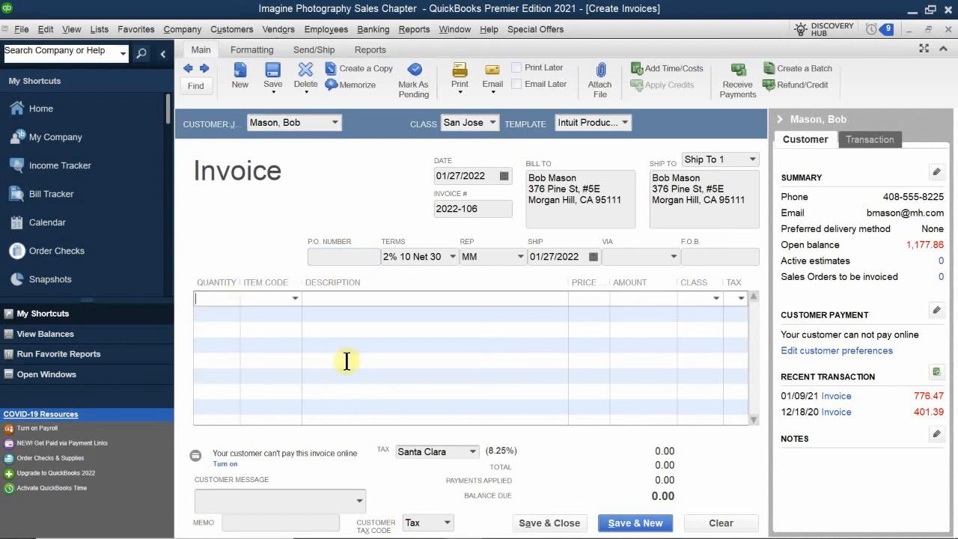
{"action": "type", "text": "in"}
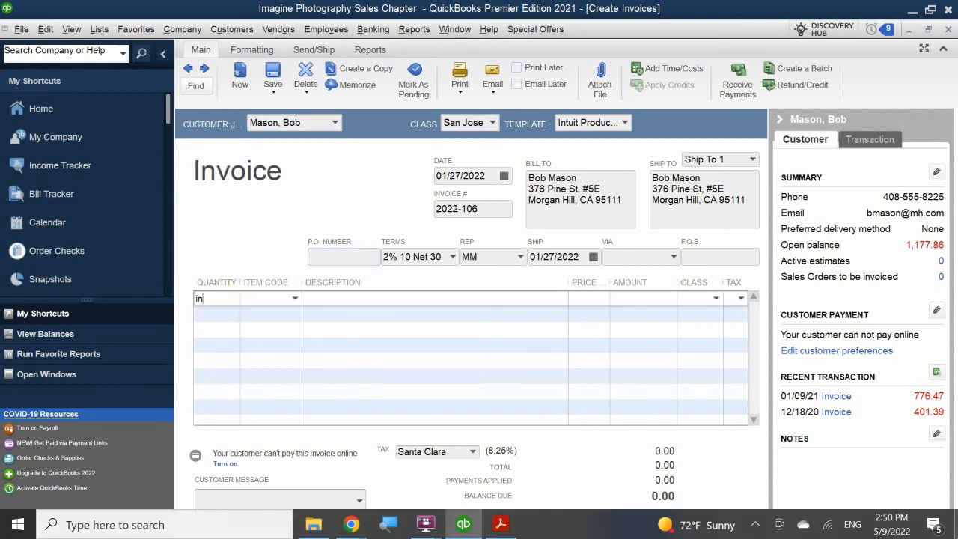
{"action": "key", "text": "BackSpace"}
{"action": "key", "text": "BackSpace"}
{"action": "type", "text": "1"}
{"action": "key", "text": "Tab"}
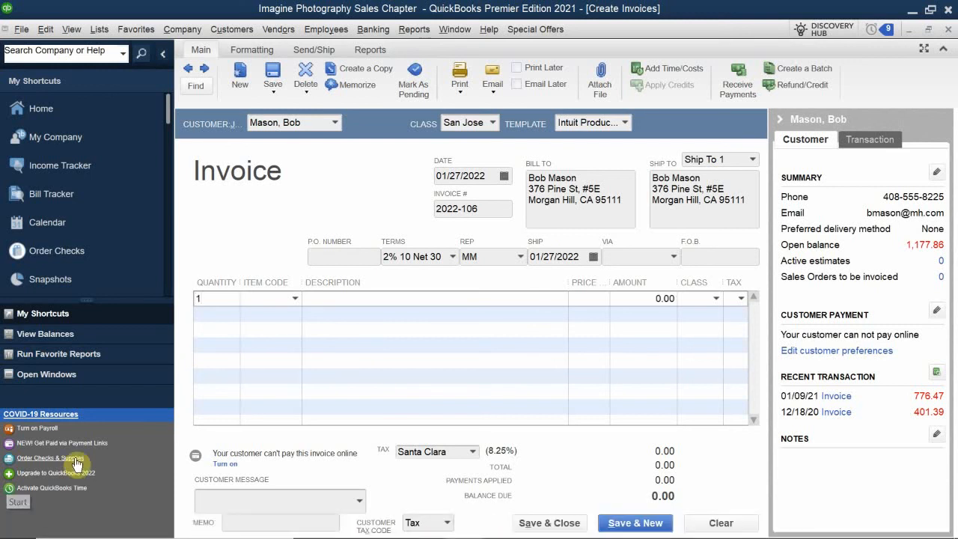
{"action": "type", "text": "om"}
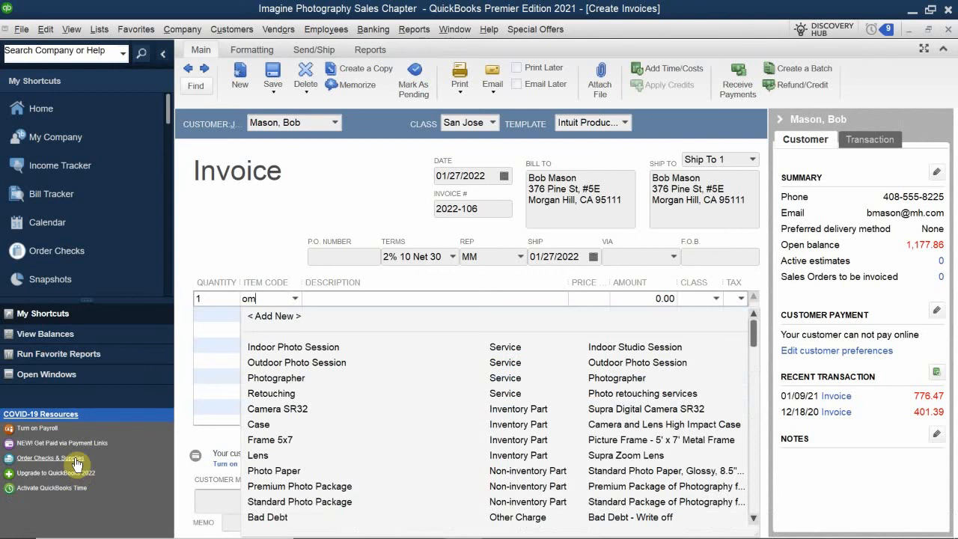
{"action": "key", "text": "BackSpace"}
{"action": "key", "text": "BackSpace"}
{"action": "type", "text": "i"}
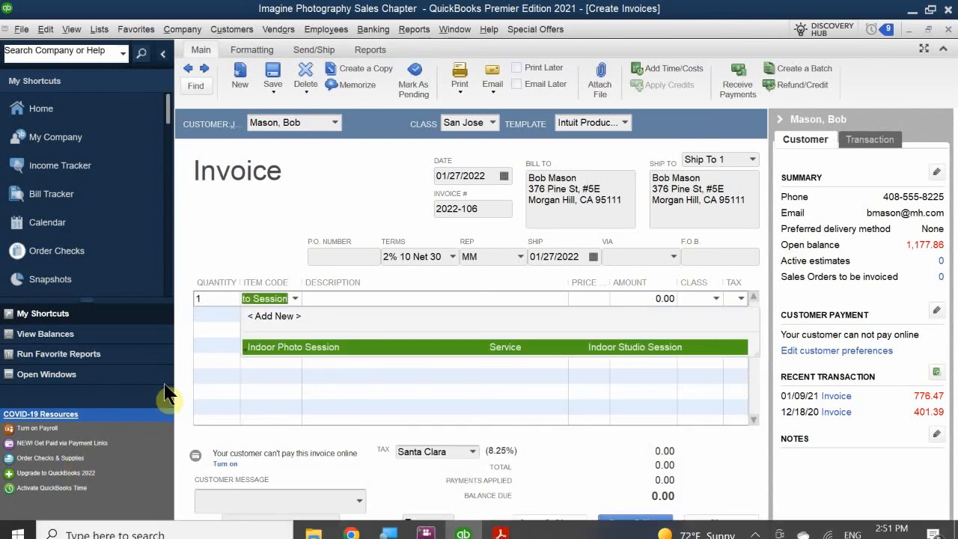
{"action": "left_click", "coordinate": [282, 345]}
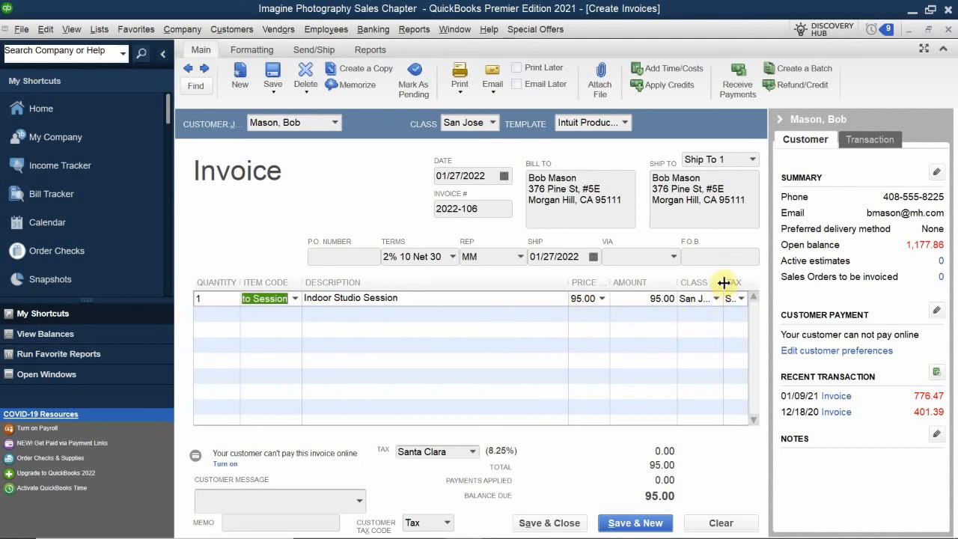
{"action": "left_click_drag", "start_coordinate": [723, 284], "coordinate": [712, 284]}
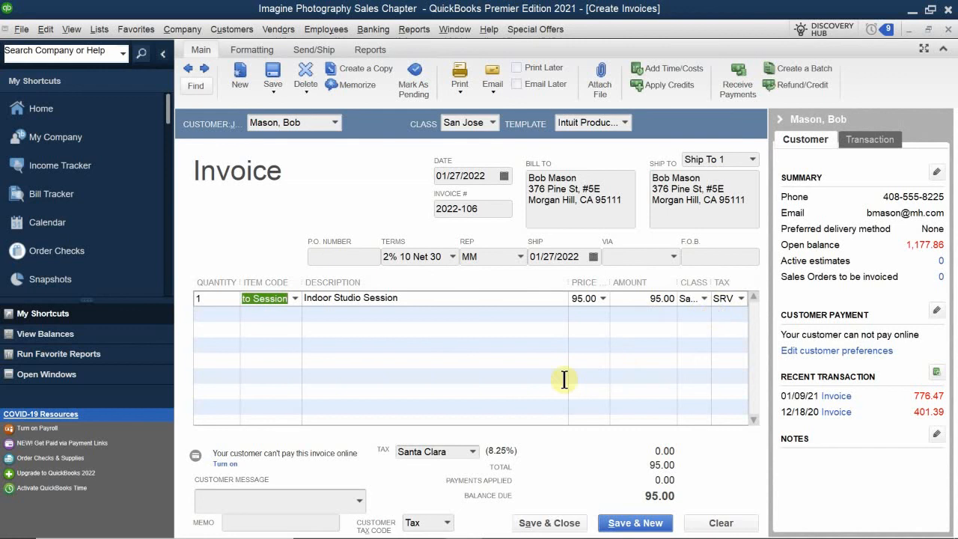
{"action": "left_click", "coordinate": [221, 313]}
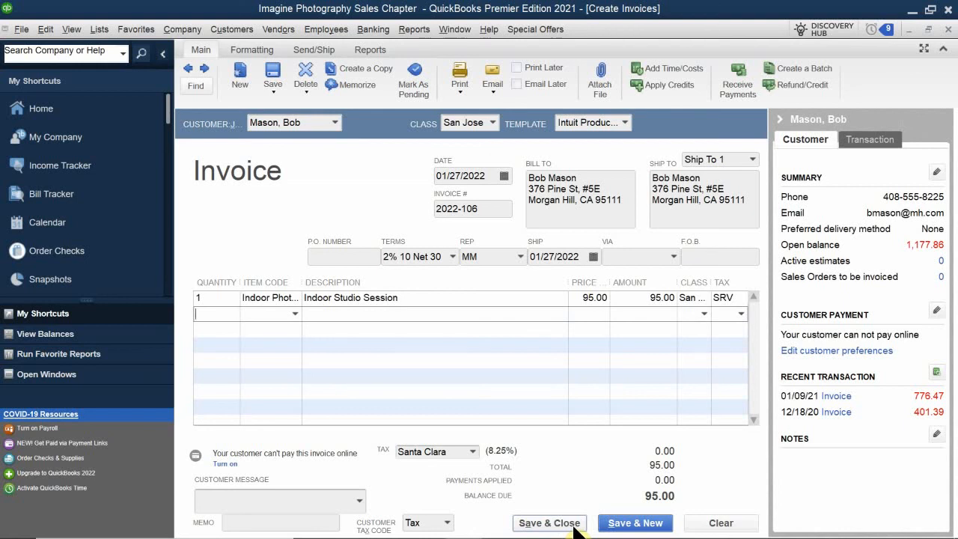
Add a second line of 1 Standard Photo Package at 55.00, bringing the balance to 154.54
{"action": "type", "text": "1"}
{"action": "left_click", "coordinate": [254, 312]}
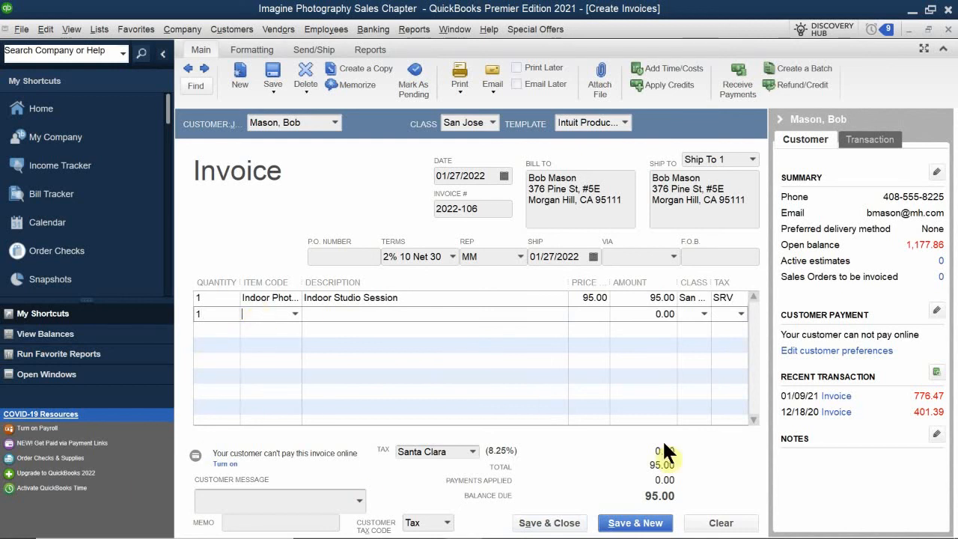
{"action": "type", "text": "Ph"}
{"action": "key", "text": "BackSpace"}
{"action": "key", "text": "BackSpace"}
{"action": "key", "text": "BackSpace"}
{"action": "type", "text": "Stan"}
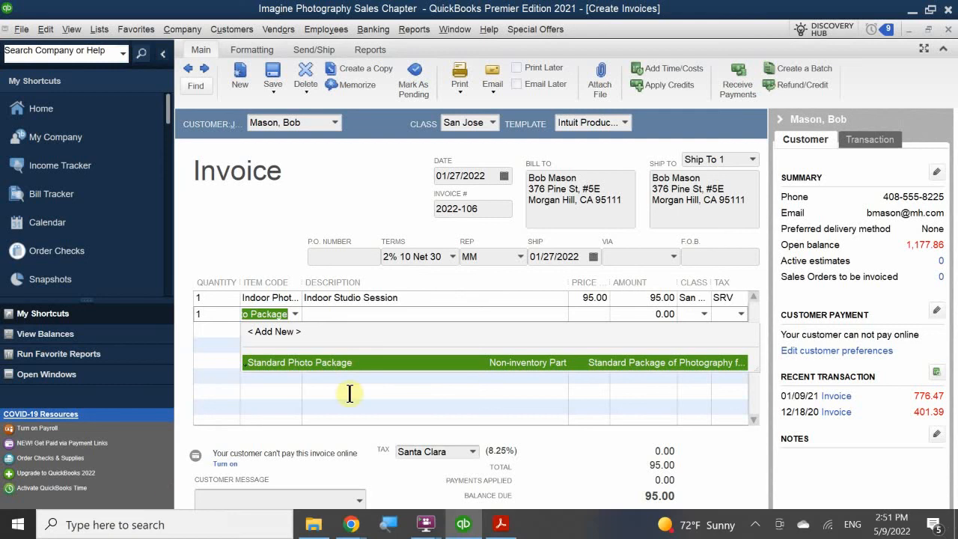
{"action": "left_click", "coordinate": [268, 360]}
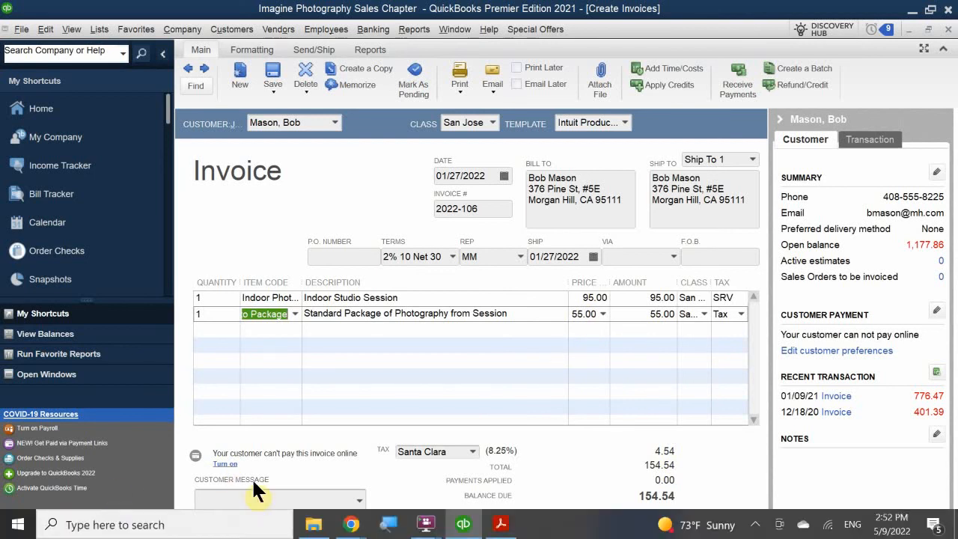
{"action": "left_click", "coordinate": [241, 507]}
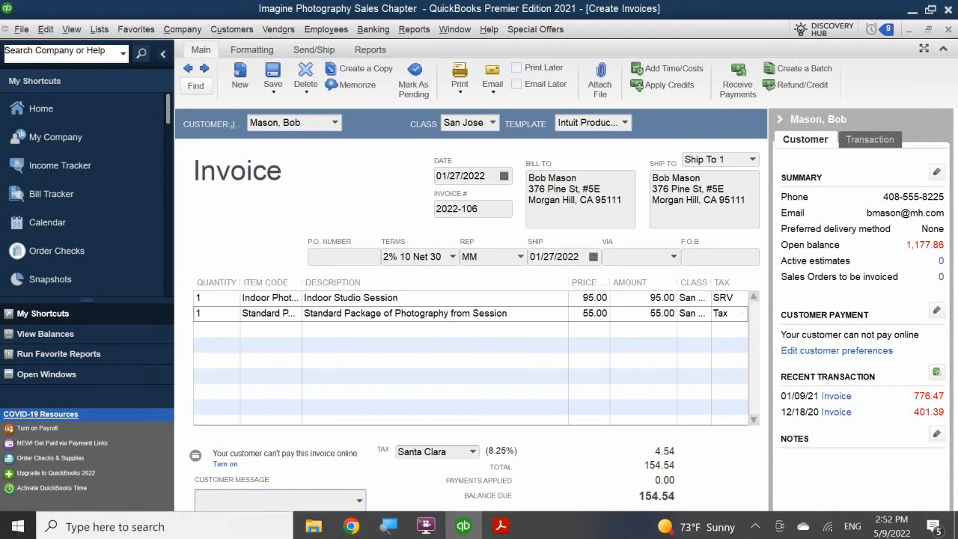
Set the customer message to 'Thank you for your business.'
{"action": "type", "text": "Thank"}
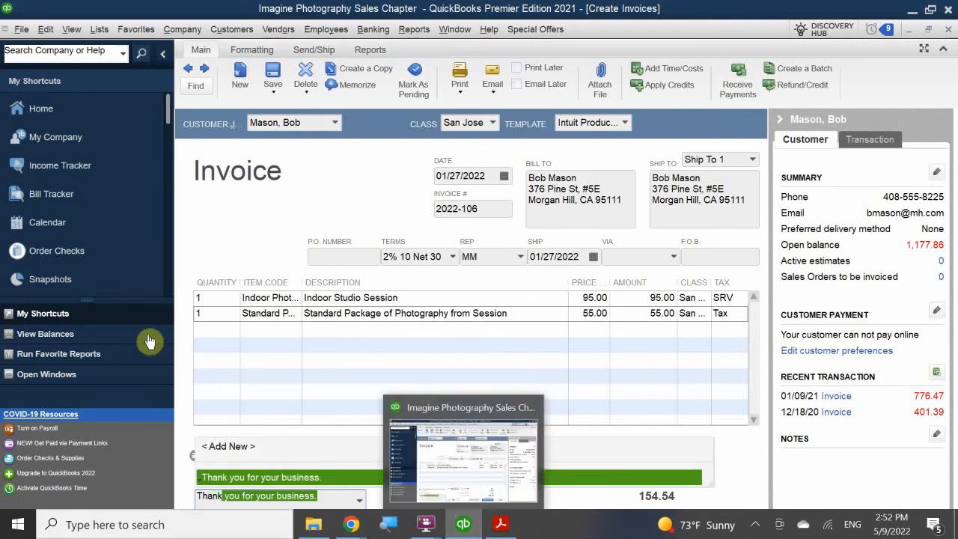
{"action": "left_click", "coordinate": [282, 472]}
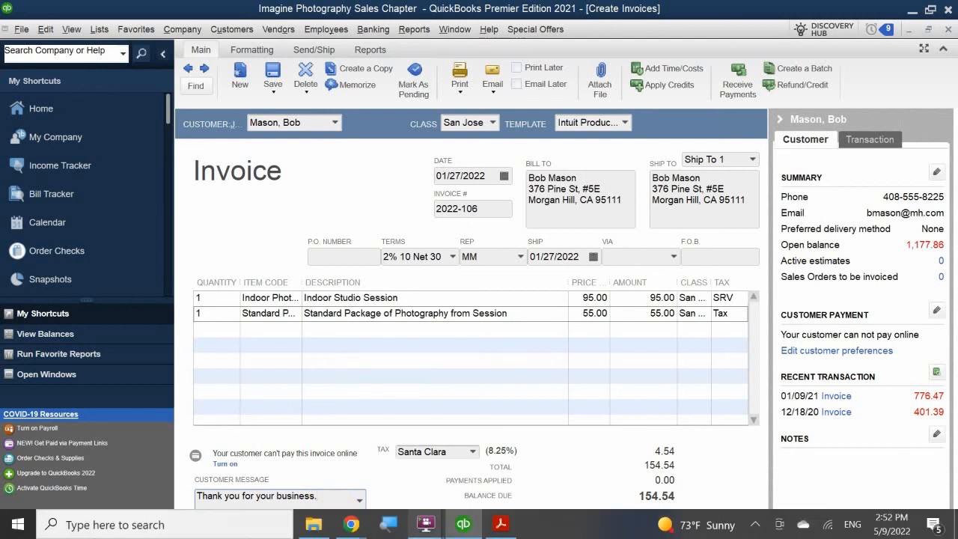
{"action": "type", "text": "Than"}
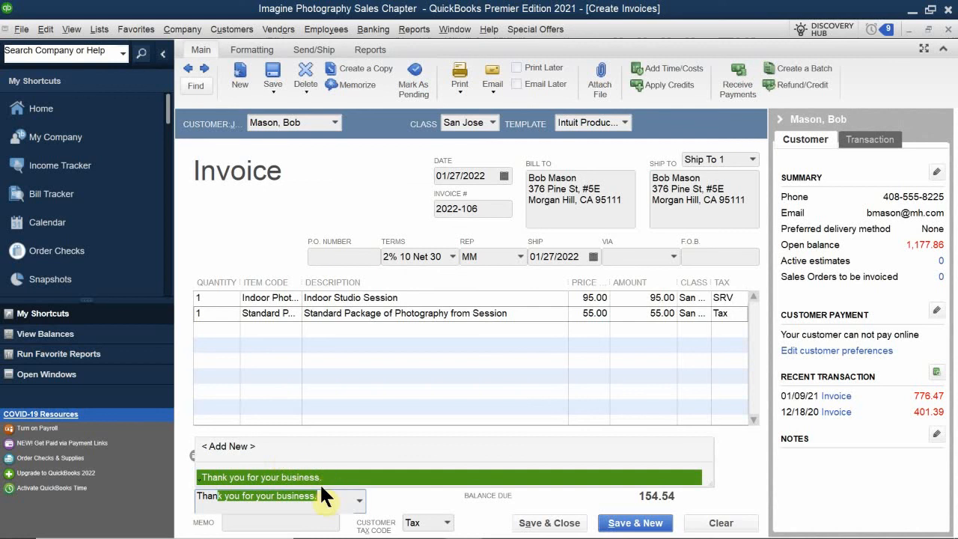
{"action": "left_click", "coordinate": [339, 494]}
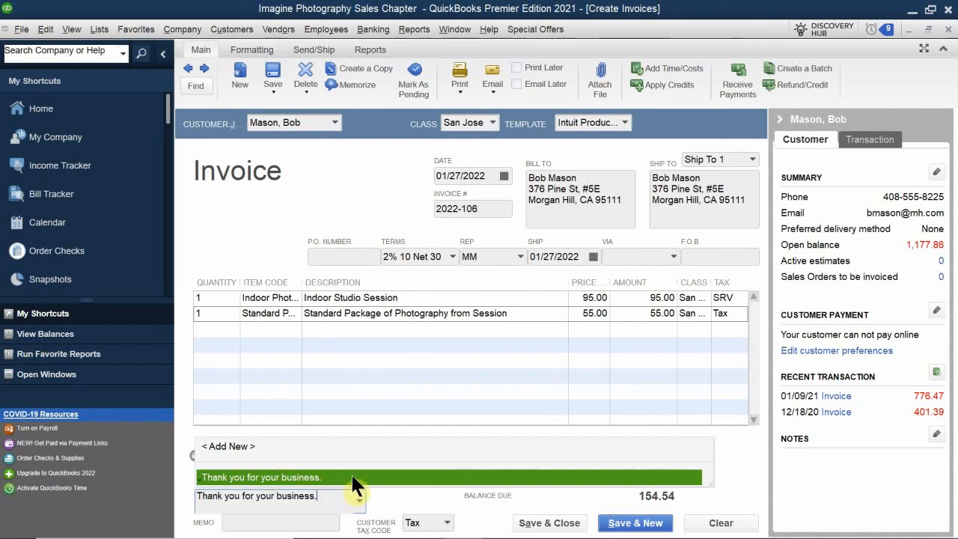
{"action": "left_click", "coordinate": [286, 483]}
Enter the memo '1 Indoor Photo session & 1 Stand. Pkge' and save and close the invoice
{"action": "left_click", "coordinate": [273, 521]}
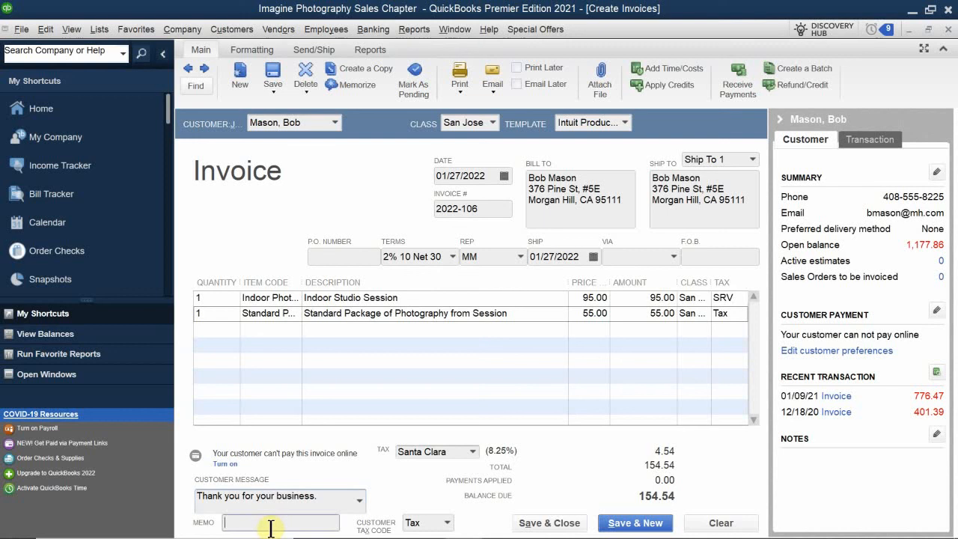
{"action": "type", "text": "1 Indoor"}
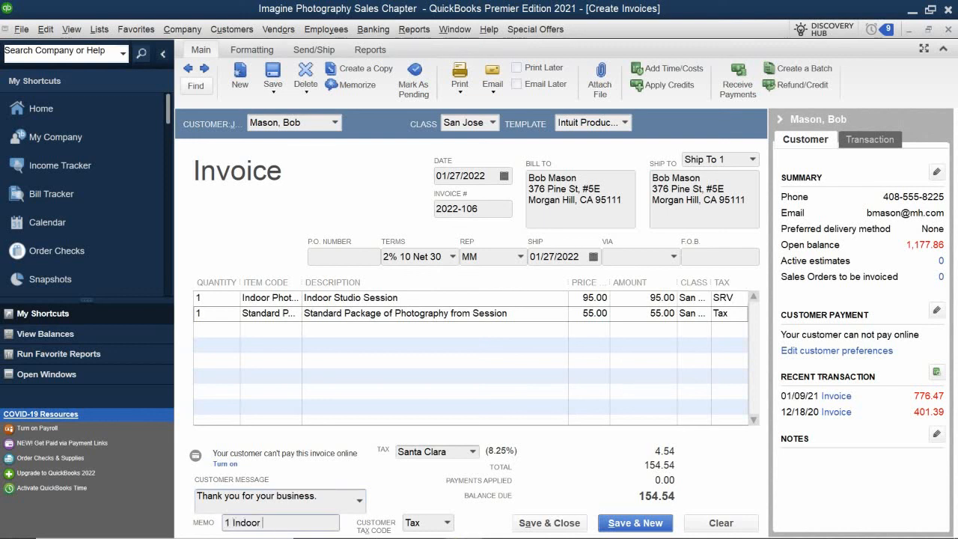
{"action": "type", "text": " Photo session & 1"}
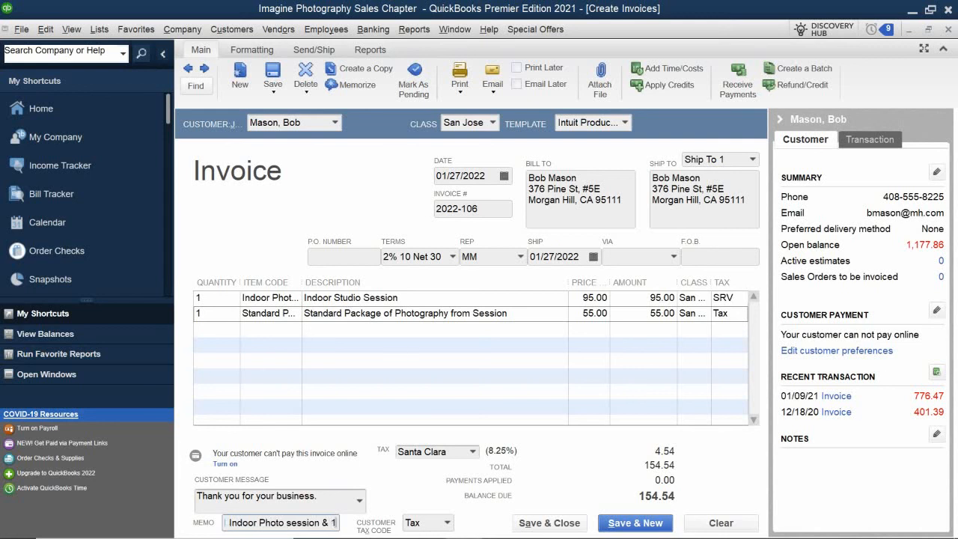
{"action": "type", "text": " Stand. P"}
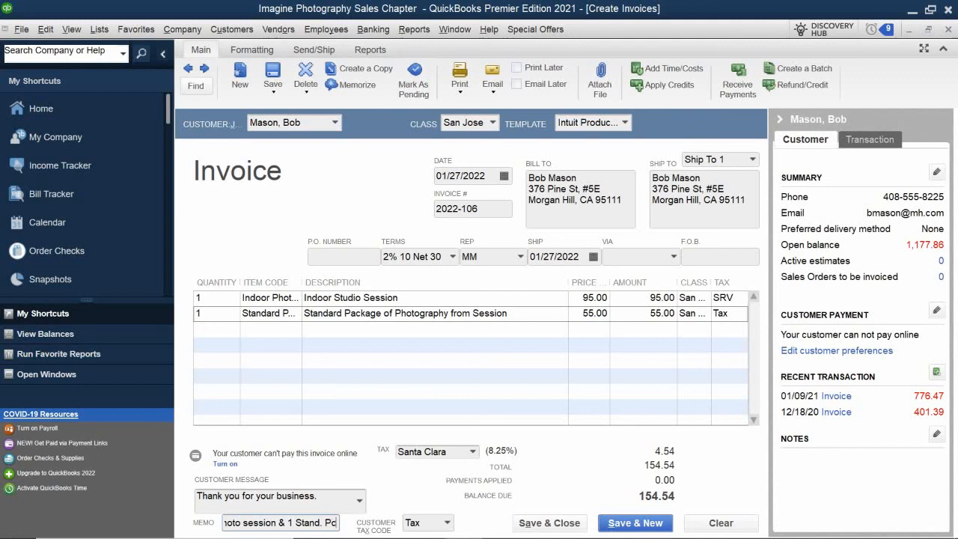
{"action": "type", "text": "kge"}
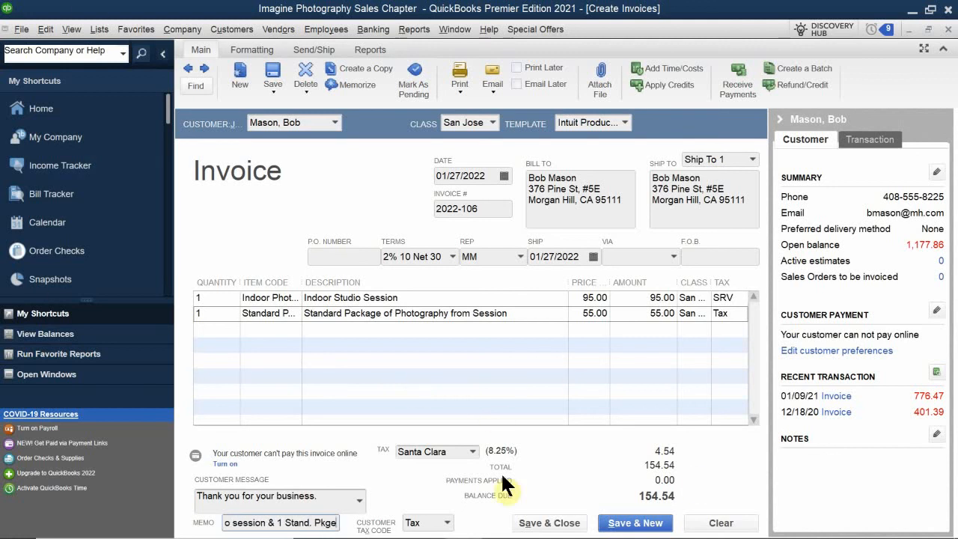
{"action": "left_click", "coordinate": [546, 524]}
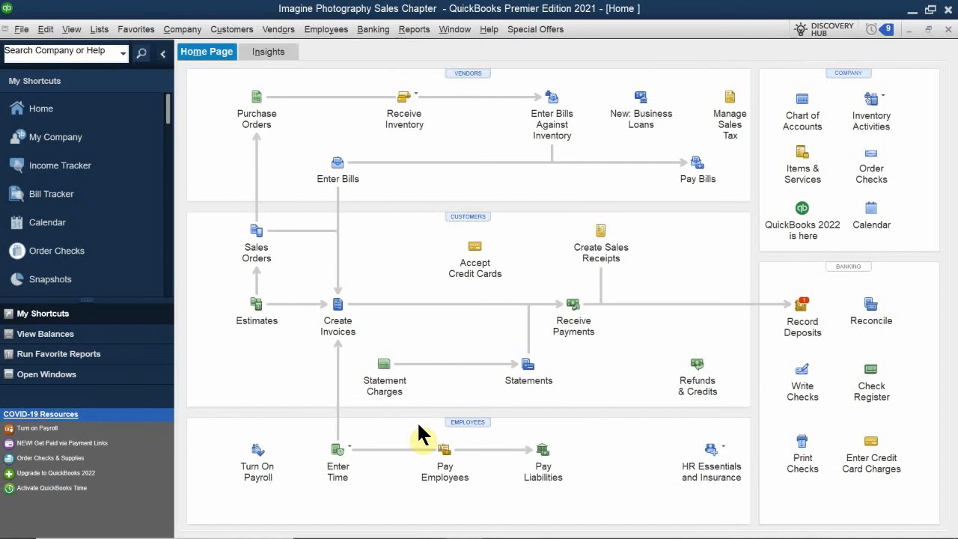
Verify invoice 2022-106 in the customer's record, then view open invoices in the Income Tracker
{"action": "key", "text": "ctrl+j"}
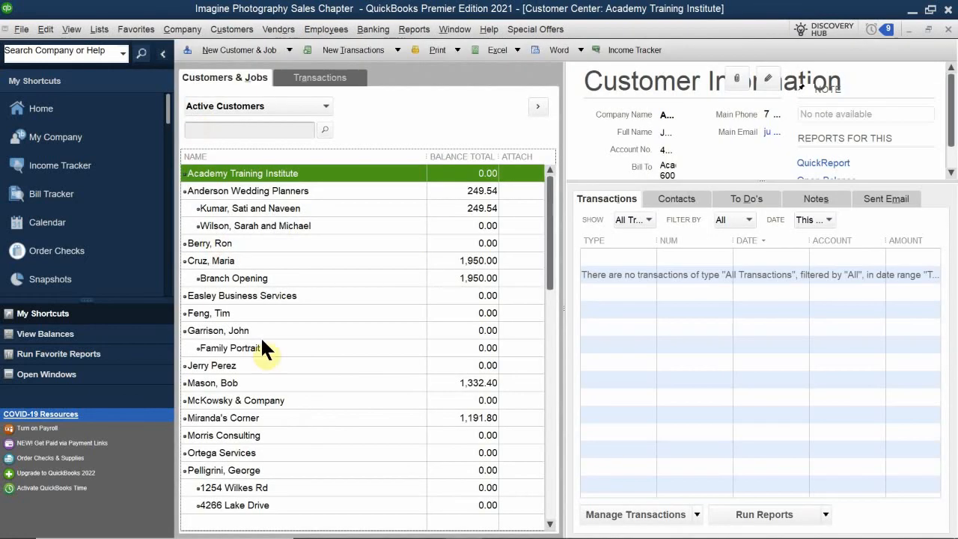
{"action": "scroll", "coordinate": [269, 299], "scroll_direction": "down", "scroll_amount": 1}
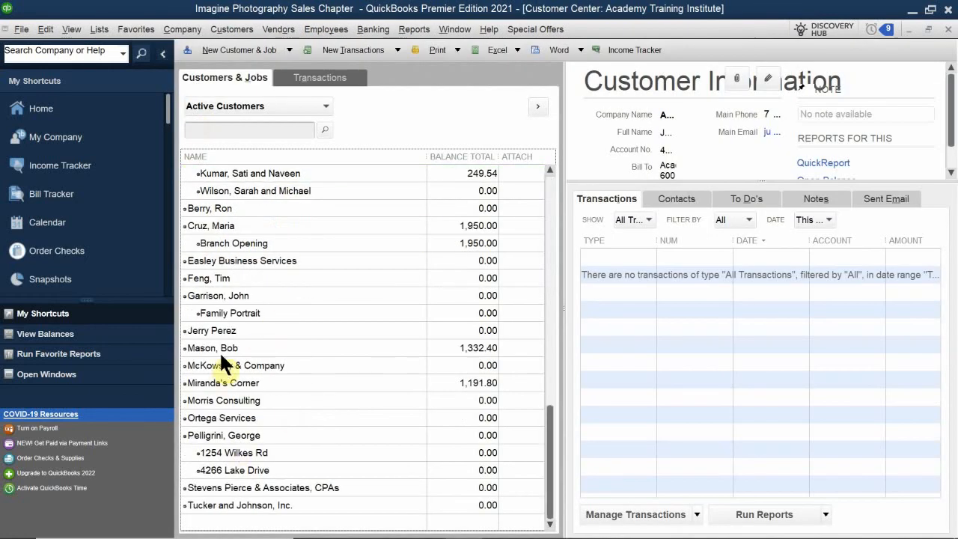
{"action": "left_click", "coordinate": [225, 343]}
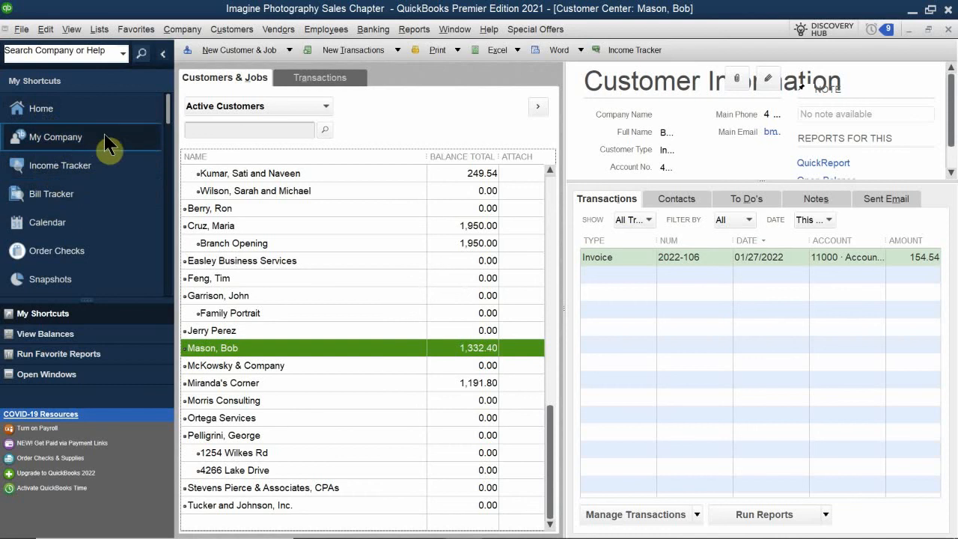
{"action": "left_click", "coordinate": [69, 169]}
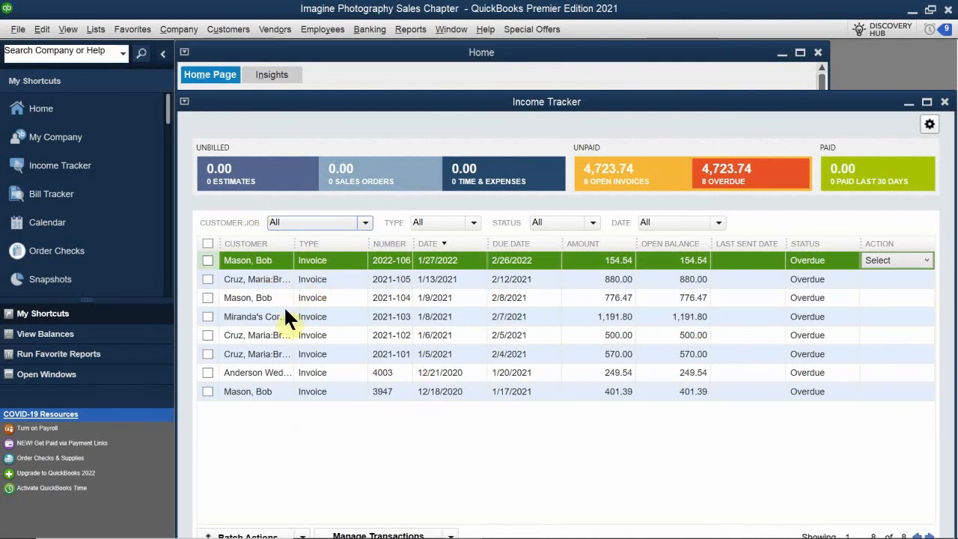
{"action": "left_click", "coordinate": [257, 390]}
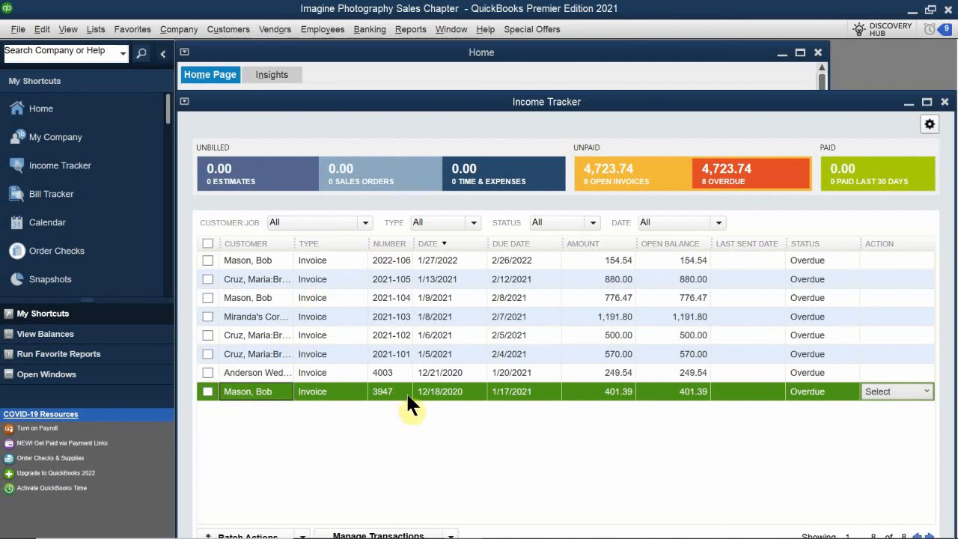
{"action": "left_click", "coordinate": [391, 261]}
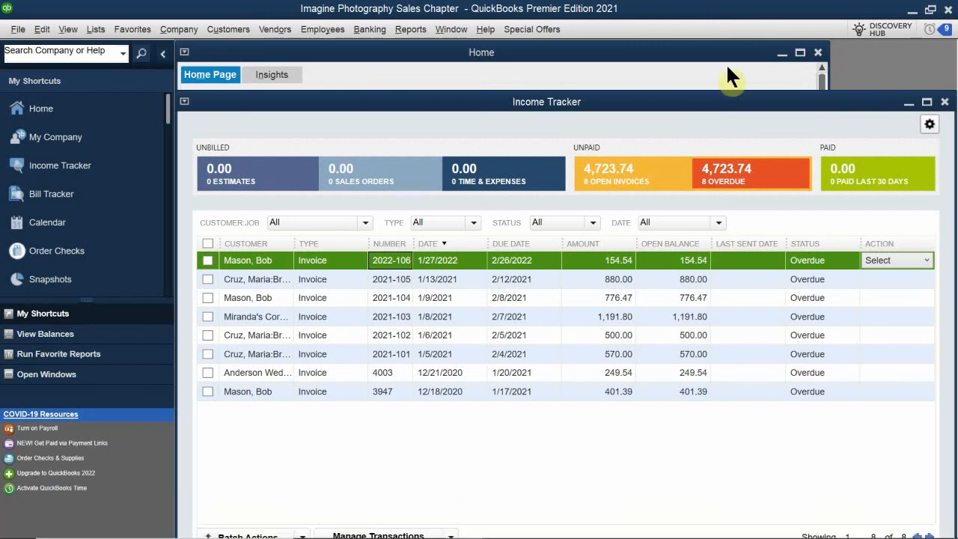
Close the Income Tracker and the customer's record, then maximize the Home page
{"action": "left_click_drag", "start_coordinate": [769, 107], "coordinate": [541, 167]}
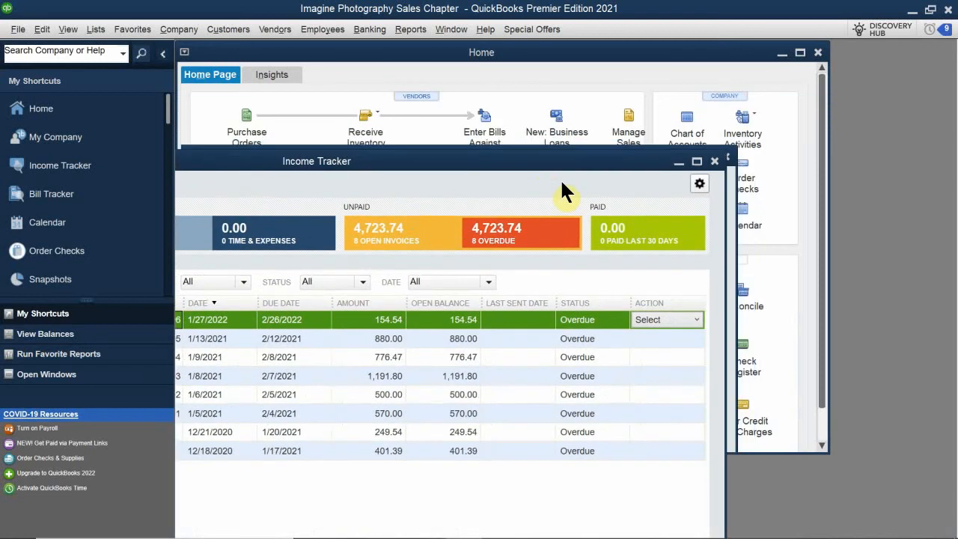
{"action": "left_click", "coordinate": [714, 160]}
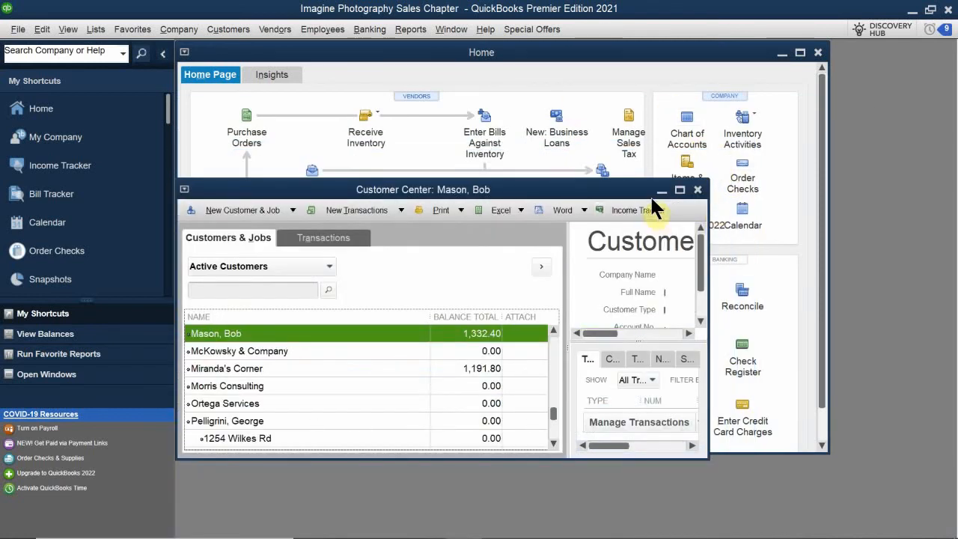
{"action": "left_click", "coordinate": [696, 190]}
{"action": "double_click", "coordinate": [581, 50]}
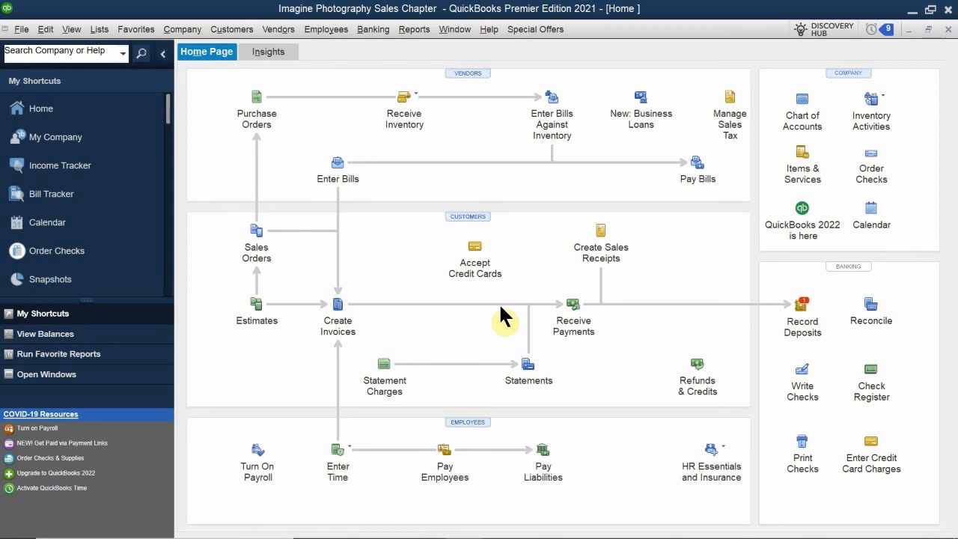
Open a fresh blank invoice from the Home page's Create Invoices icon
{"action": "left_click", "coordinate": [335, 328]}
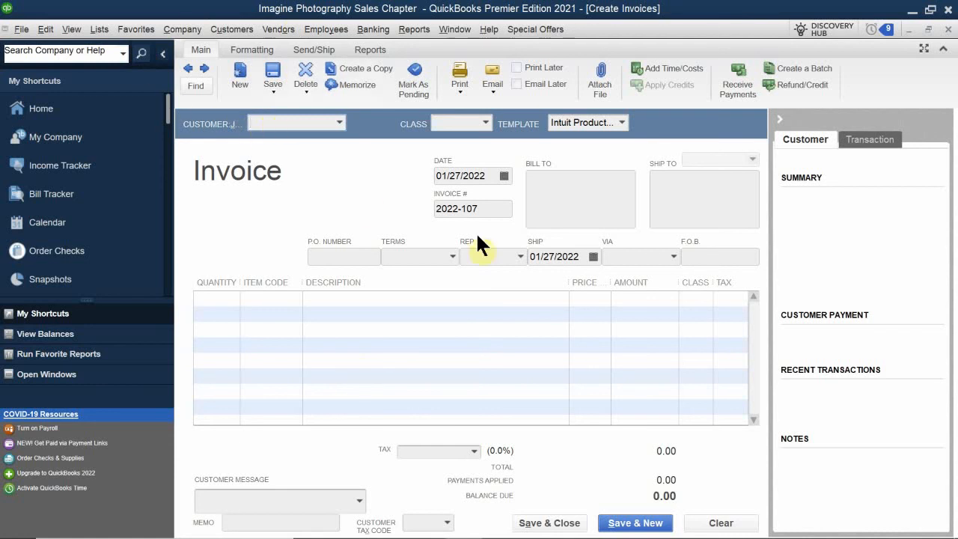
Select Anderson Wedding Planners as the customer, filling its address, Net 30 terms and rep MM
{"action": "type", "text": "sn"}
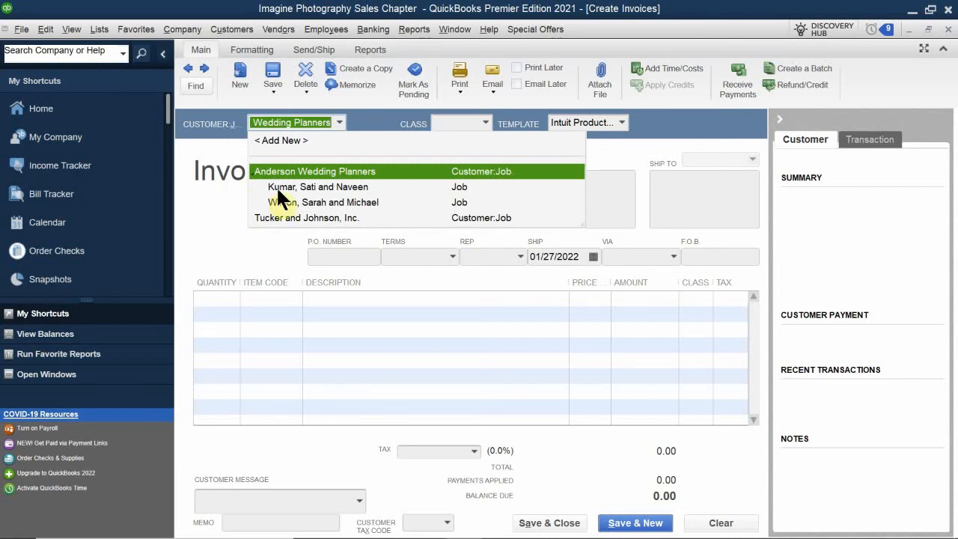
{"action": "key", "text": "Tab"}
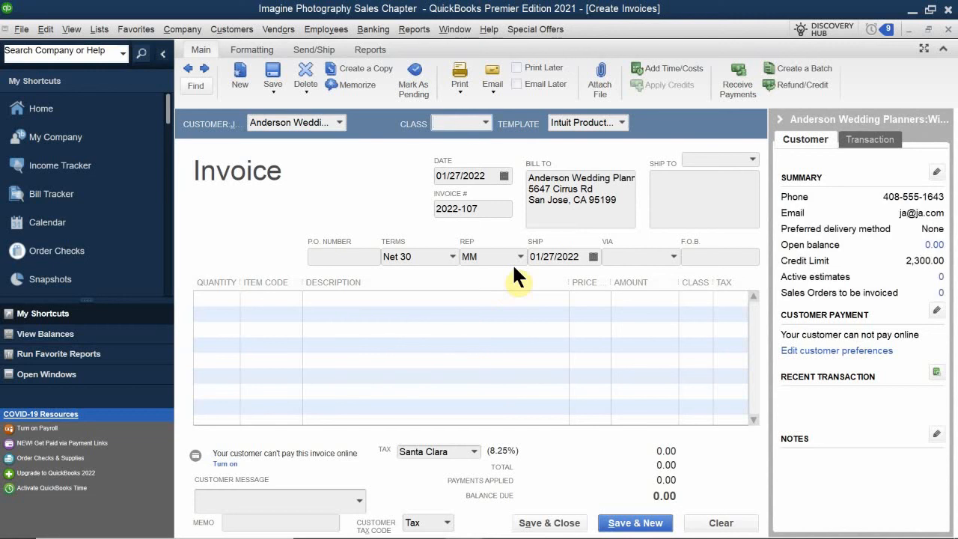
Choose San Jose as the invoice's class
{"action": "type", "text": "San Jose"}
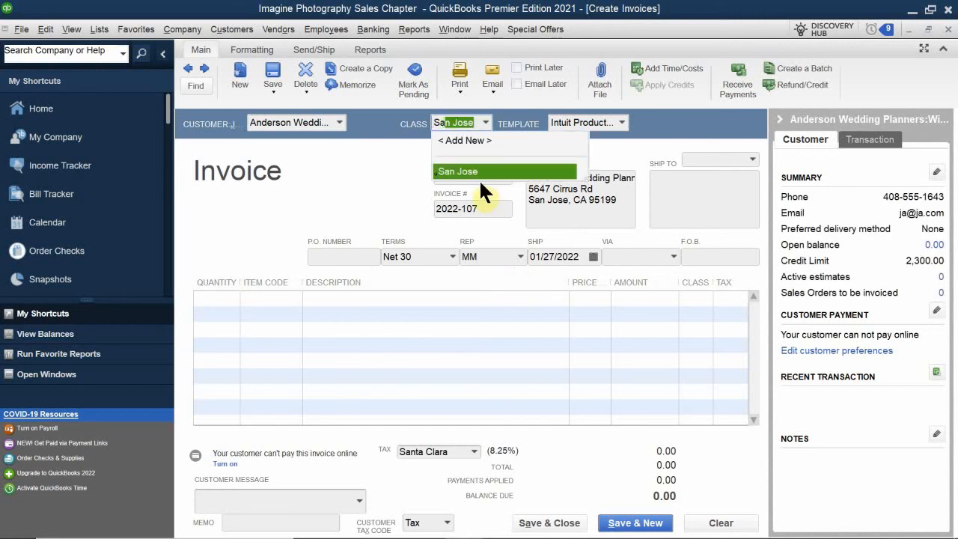
{"action": "left_click", "coordinate": [494, 173]}
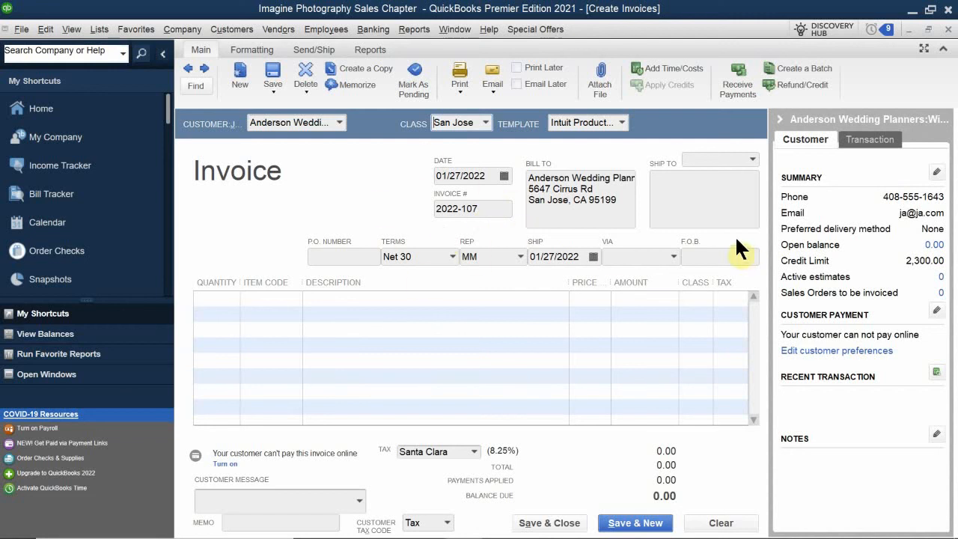
Add the first invoice line: quantity 3 of item Camera SR32
{"action": "left_click", "coordinate": [226, 299]}
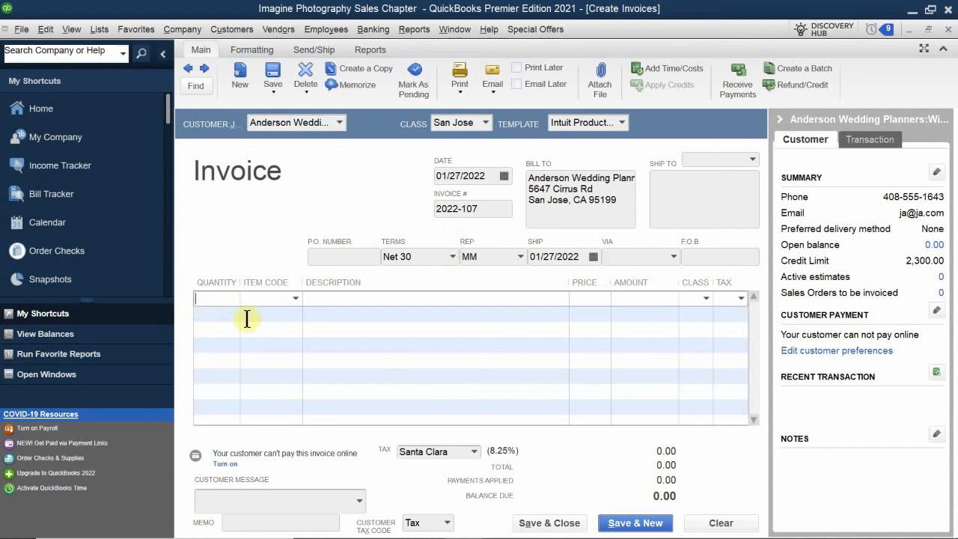
{"action": "type", "text": "1"}
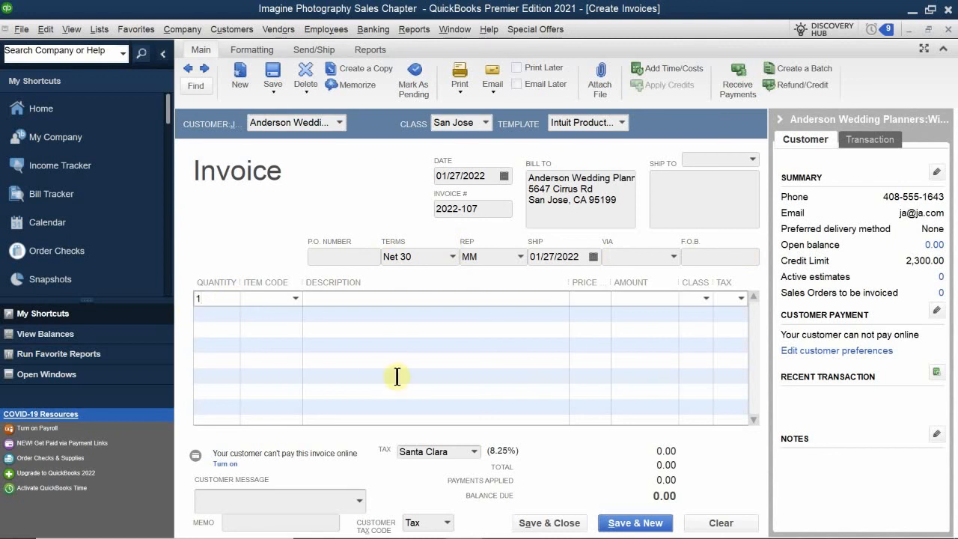
{"action": "left_click", "coordinate": [270, 297]}
{"action": "type", "text": "sr"}
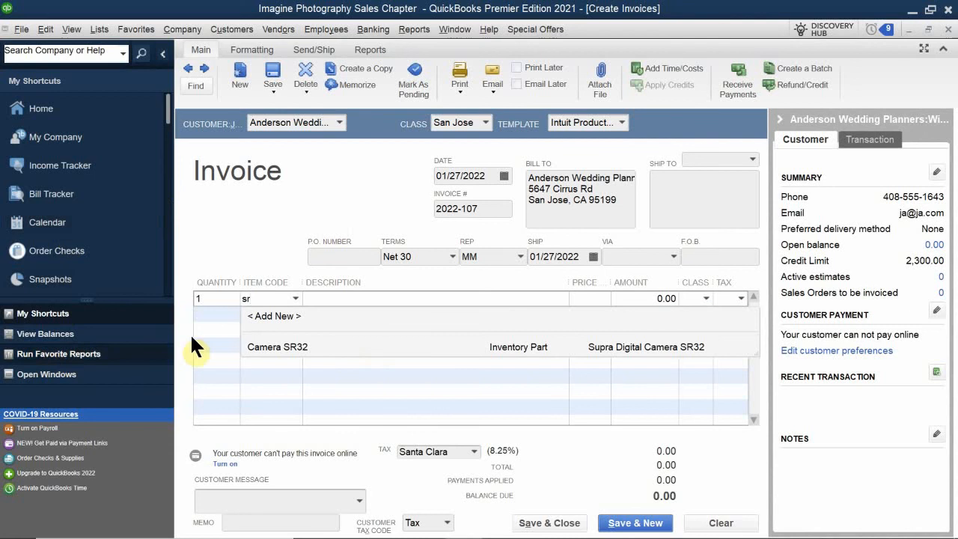
{"action": "left_click", "coordinate": [288, 349]}
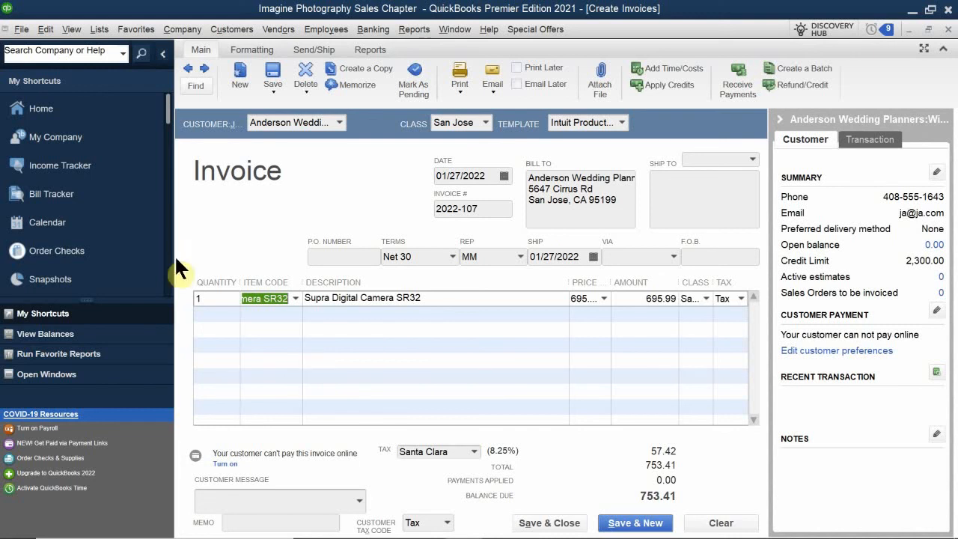
{"action": "left_click", "coordinate": [200, 300]}
{"action": "type", "text": "1"}
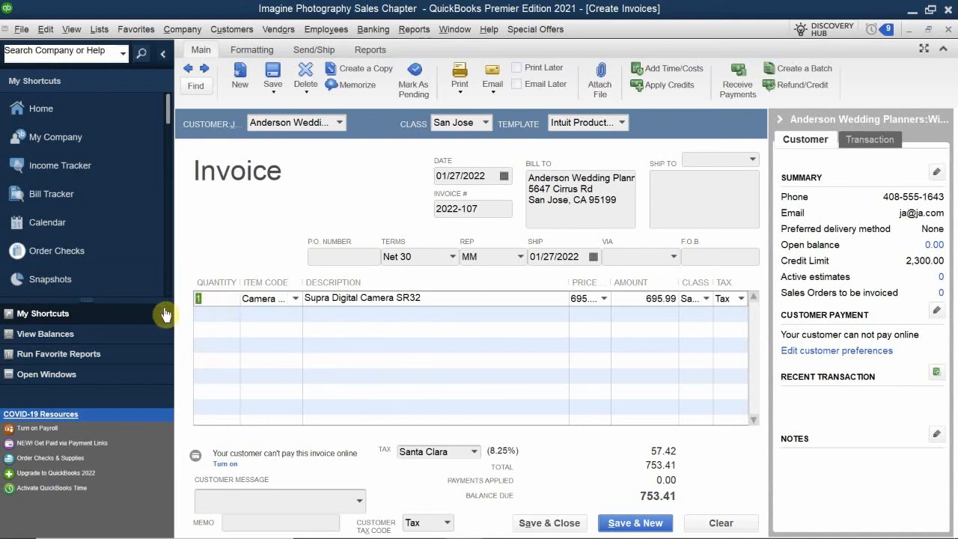
{"action": "type", "text": "3"}
{"action": "left_click", "coordinate": [209, 314]}
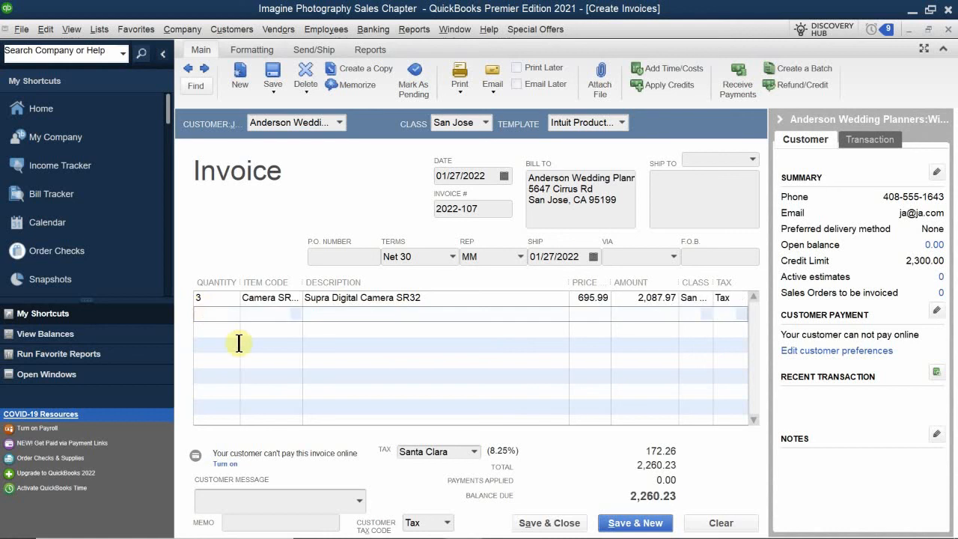
Add the second invoice line: quantity 1 of item Lens, bringing the balance to 2,612.03
{"action": "type", "text": "1"}
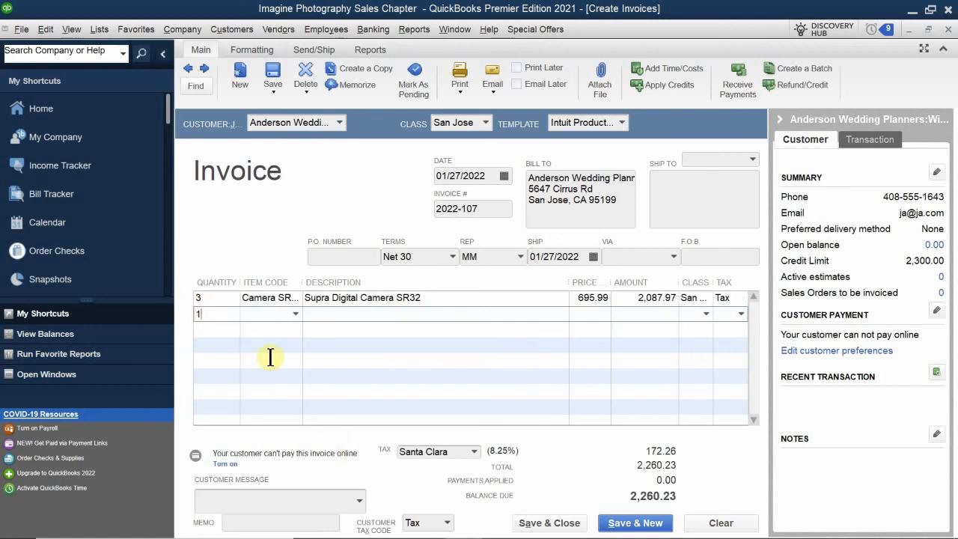
{"action": "left_click", "coordinate": [273, 312]}
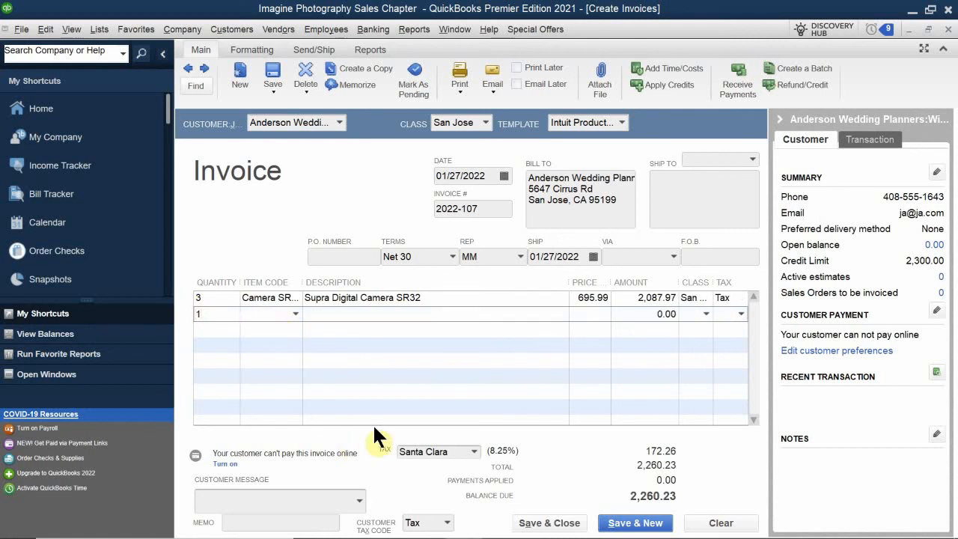
{"action": "type", "text": "Lens"}
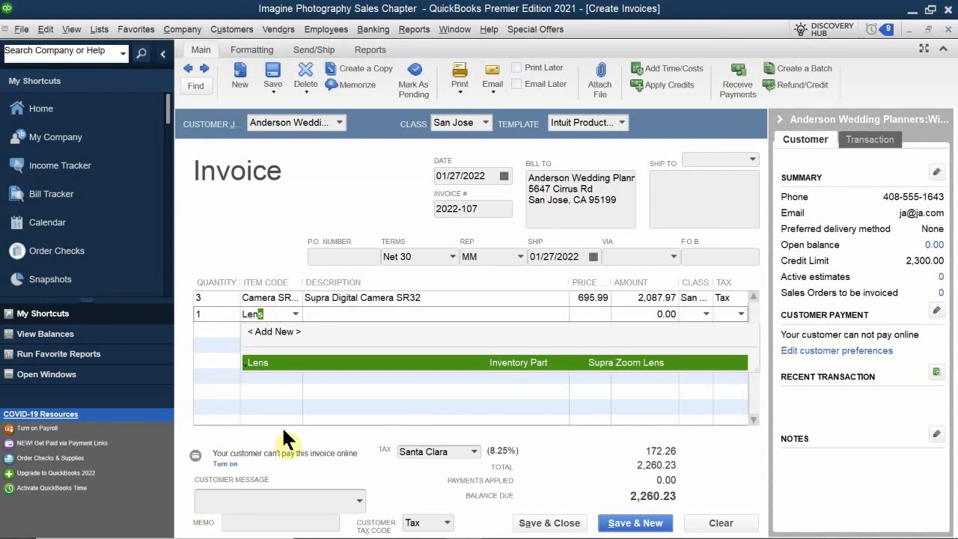
{"action": "left_click", "coordinate": [271, 363]}
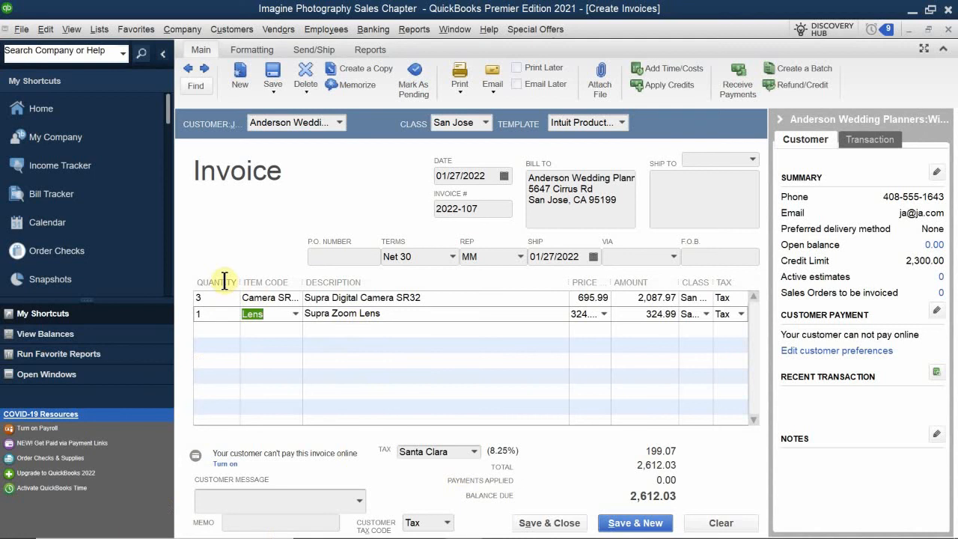
Begin a third line with 'Dis' in its Item Code so it autocompletes to Disc 10%
{"action": "left_click", "coordinate": [286, 331]}
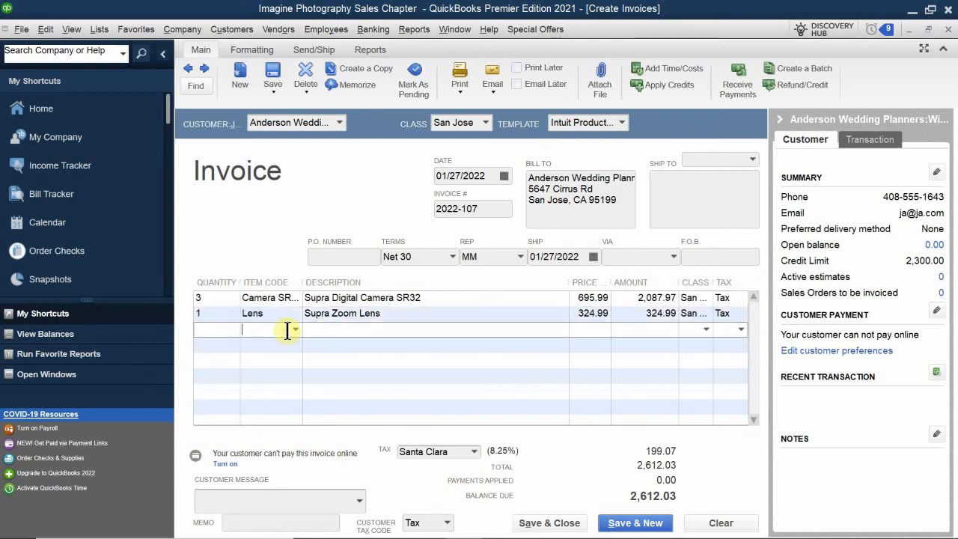
{"action": "mouse_move", "coordinate": [501, 524]}
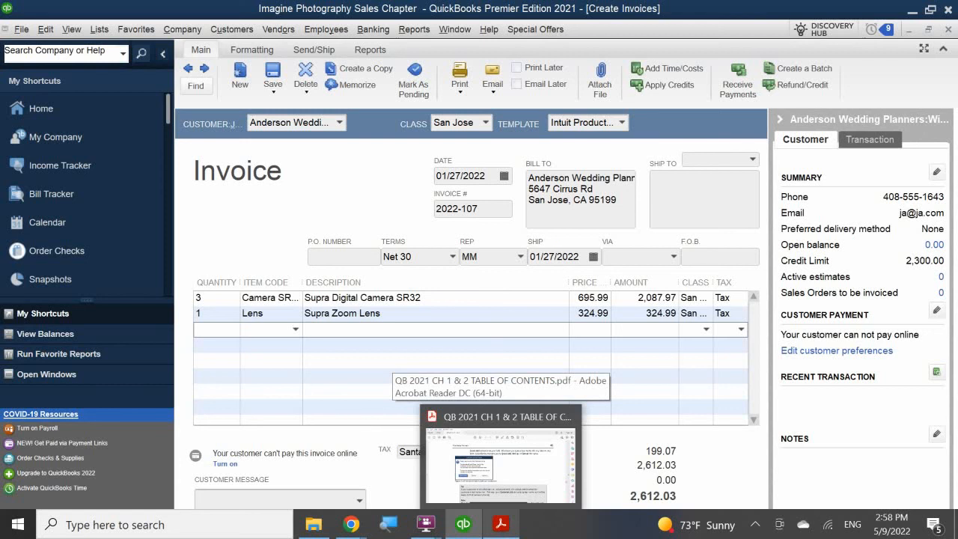
{"action": "type", "text": "Disc 10%"}
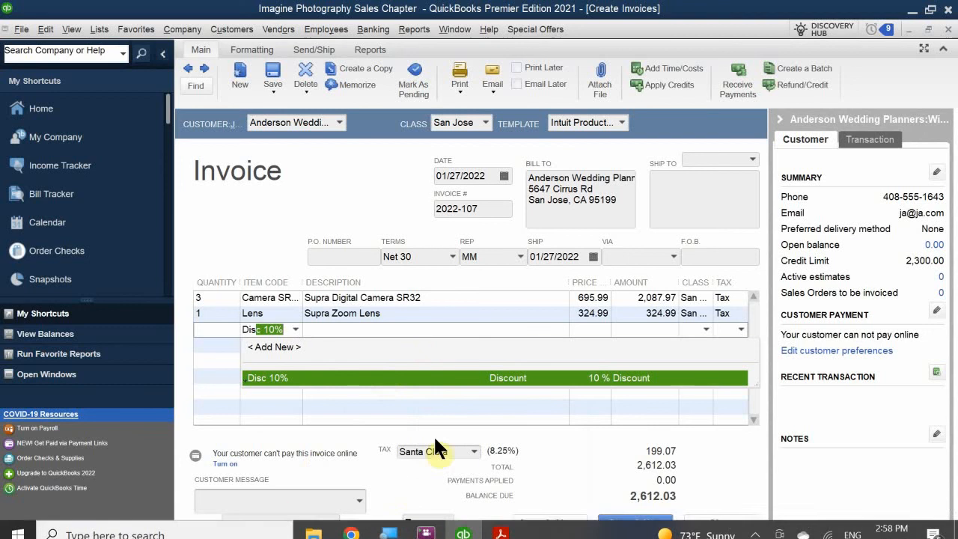
Commit Disc 10% on the third line, taking 32.50 off and leaving balance 2,576.85
{"action": "left_click", "coordinate": [266, 376]}
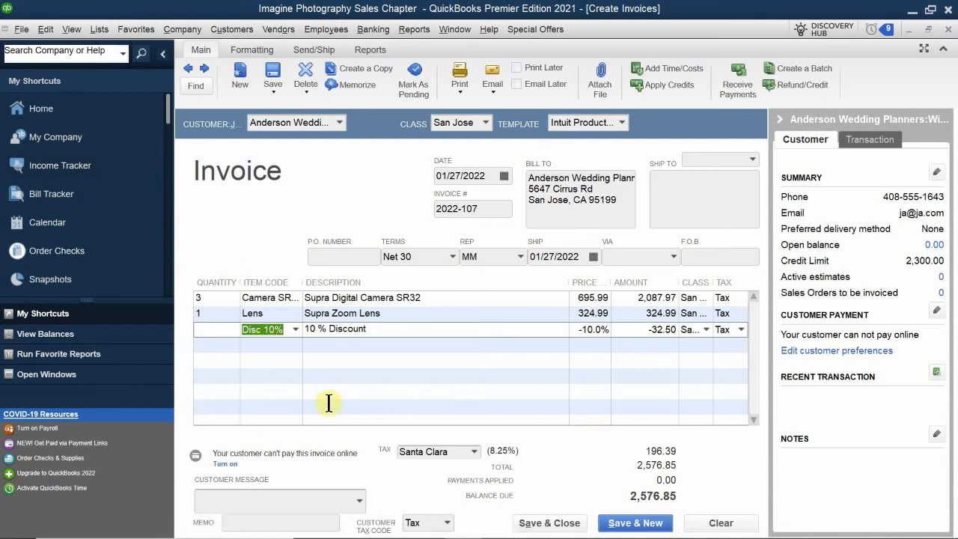
Replace the third line's discount with the Subtotal item, totalling 2,412.96
{"action": "key", "text": "BackSpace"}
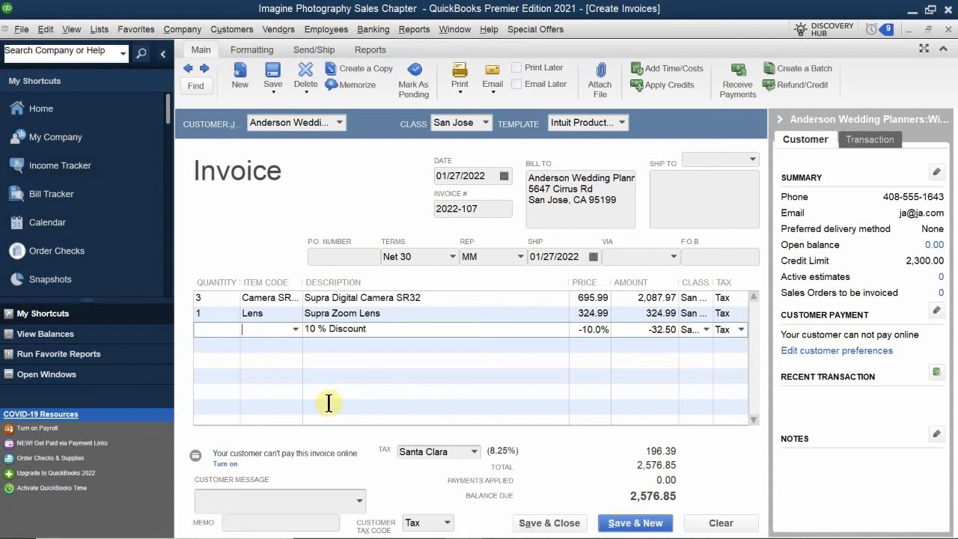
{"action": "type", "text": "Sub"}
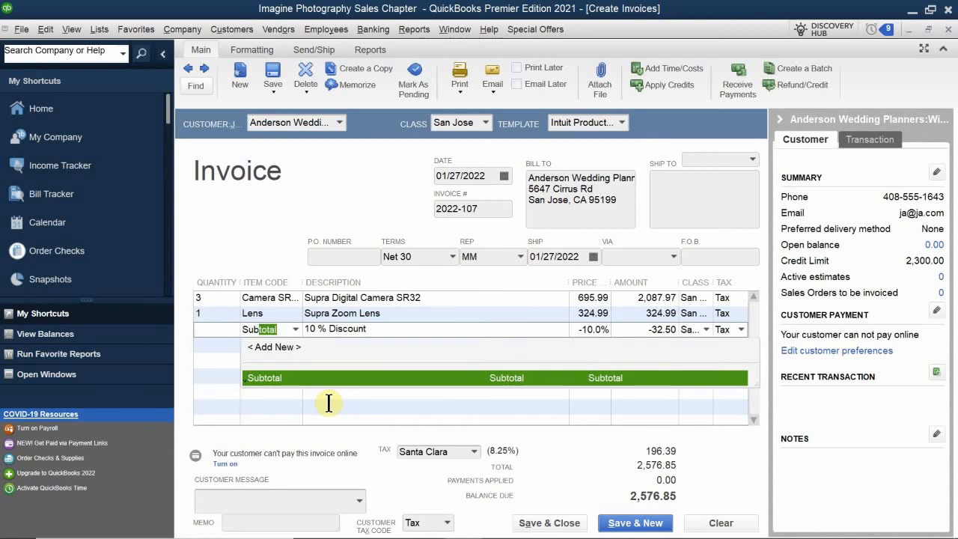
{"action": "type", "text": "tot"}
{"action": "left_click", "coordinate": [309, 377]}
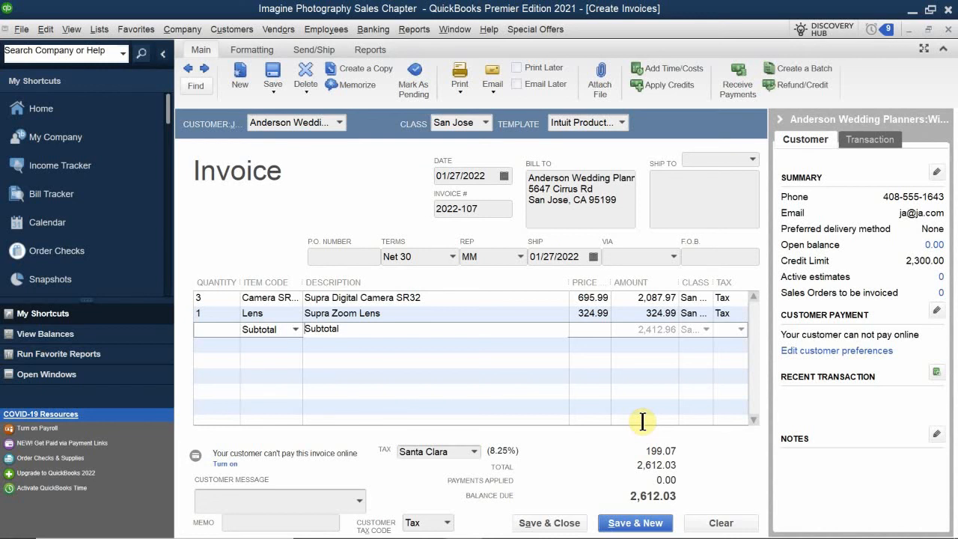
Add a Disc 10% line of -241.30 under the Subtotal, lowering the balance to 2,350.82
{"action": "left_click", "coordinate": [271, 343]}
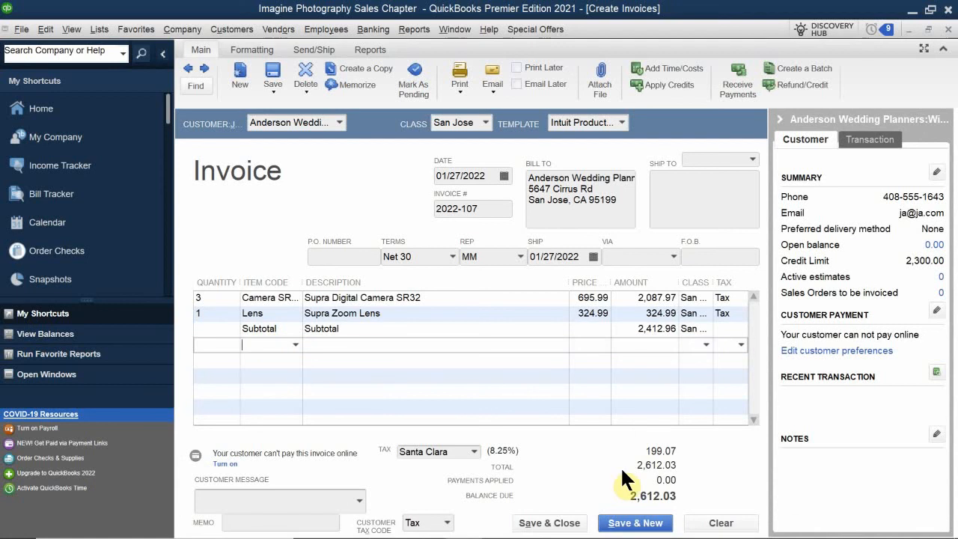
{"action": "type", "text": "Disc 10%"}
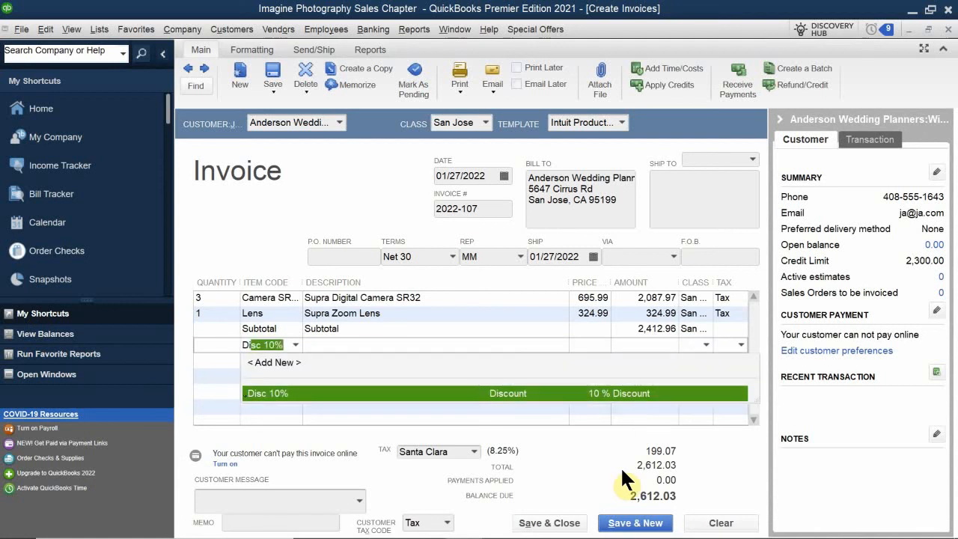
{"action": "left_click", "coordinate": [298, 396]}
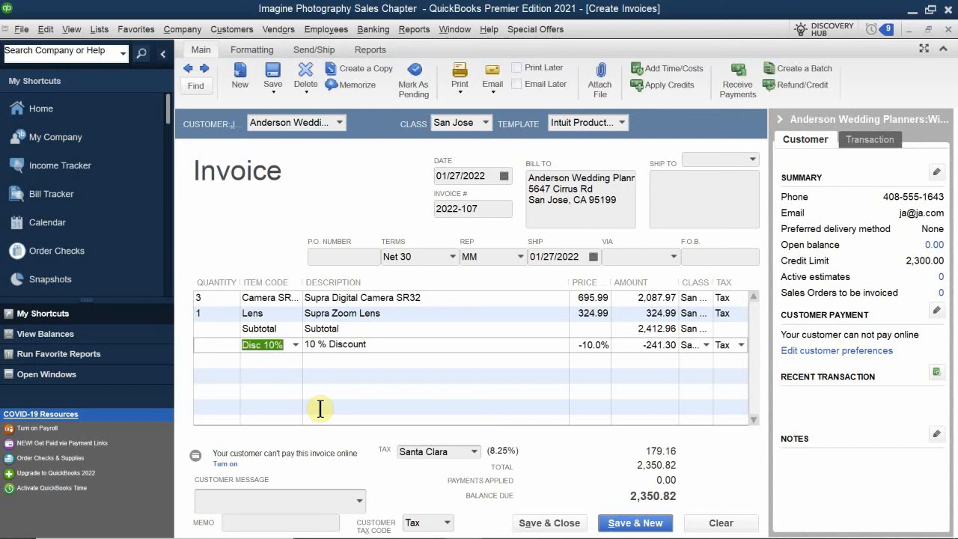
Set the customer message to 'Thank you for your business.'
{"action": "left_click", "coordinate": [274, 496]}
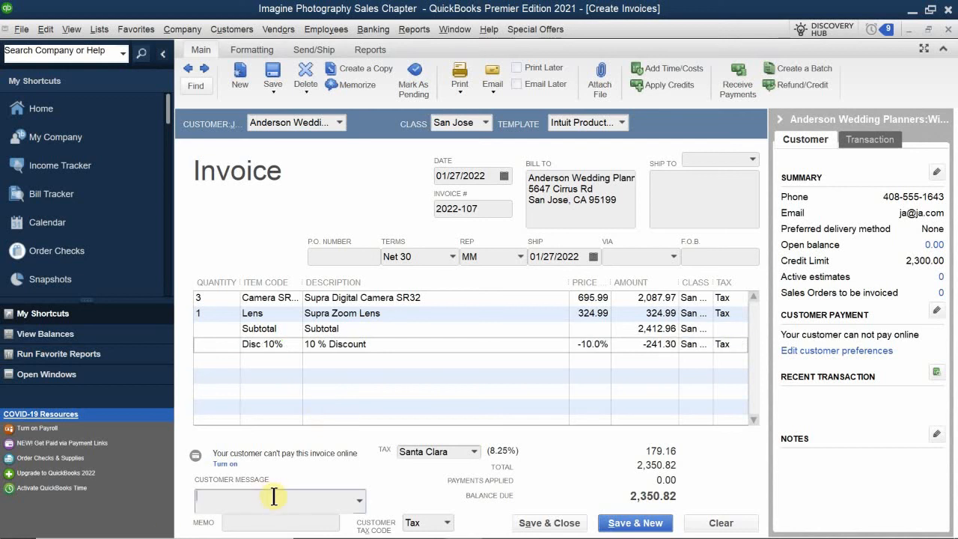
{"action": "type", "text": "Th"}
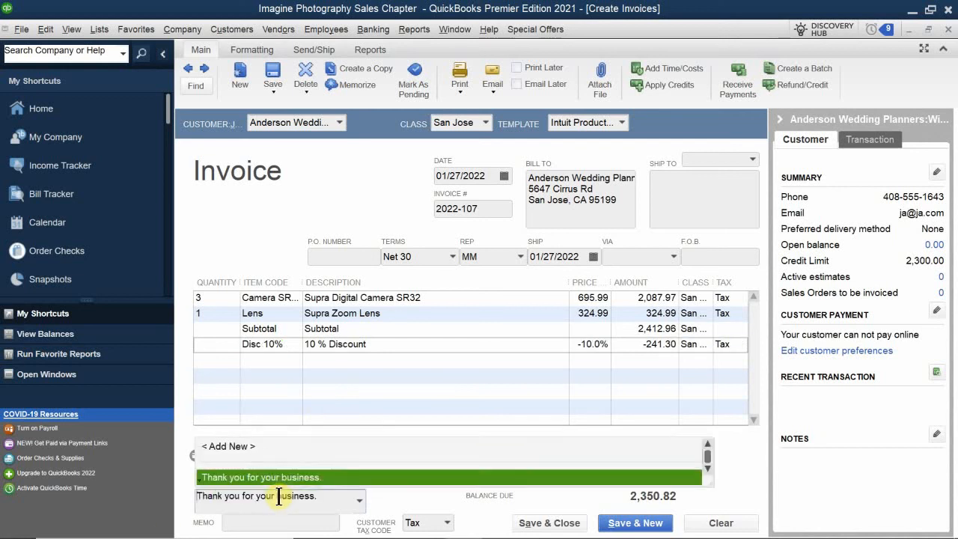
{"action": "key", "text": "BackSpace"}
{"action": "type", "text": "Thank you for your business."}
{"action": "key", "text": "Tab"}
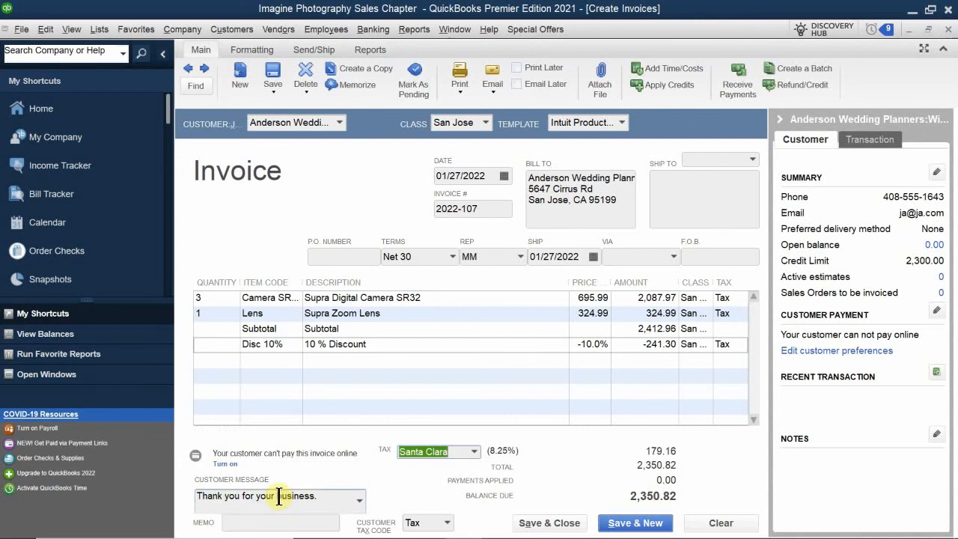
Enter the memo '3 Cameras and 1 Lens at 10% Discount'
{"action": "left_click", "coordinate": [266, 524]}
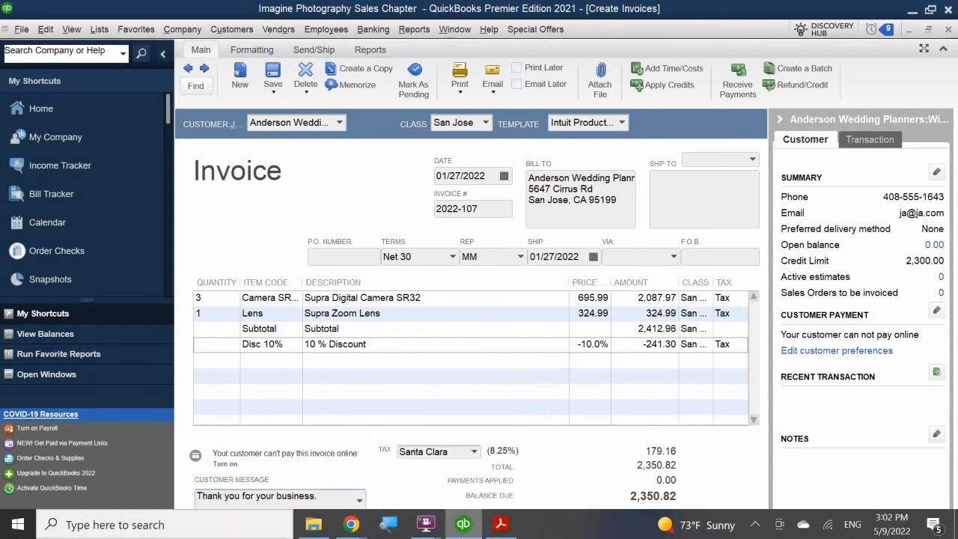
{"action": "type", "text": "3"}
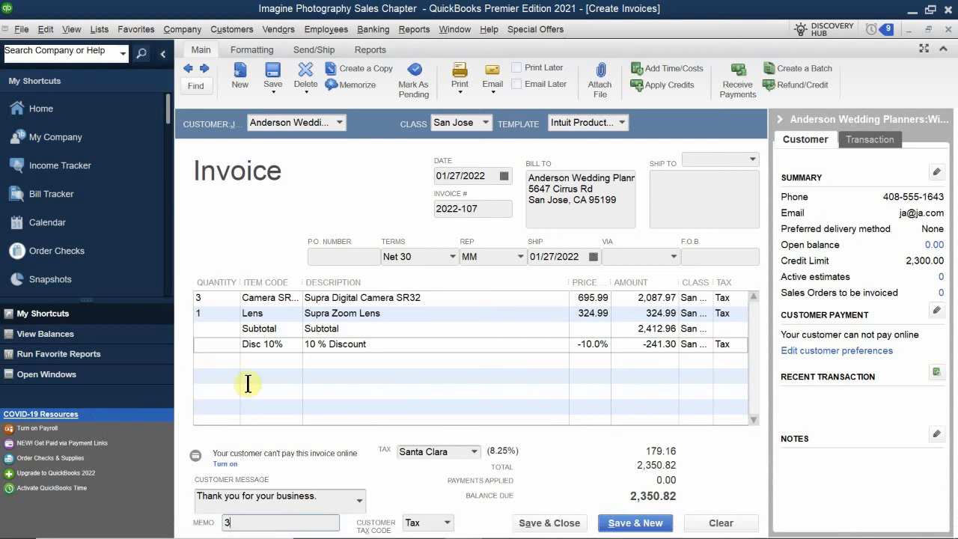
{"action": "type", "text": " Cal"}
{"action": "key", "text": "BackSpace"}
{"action": "type", "text": "meras "}
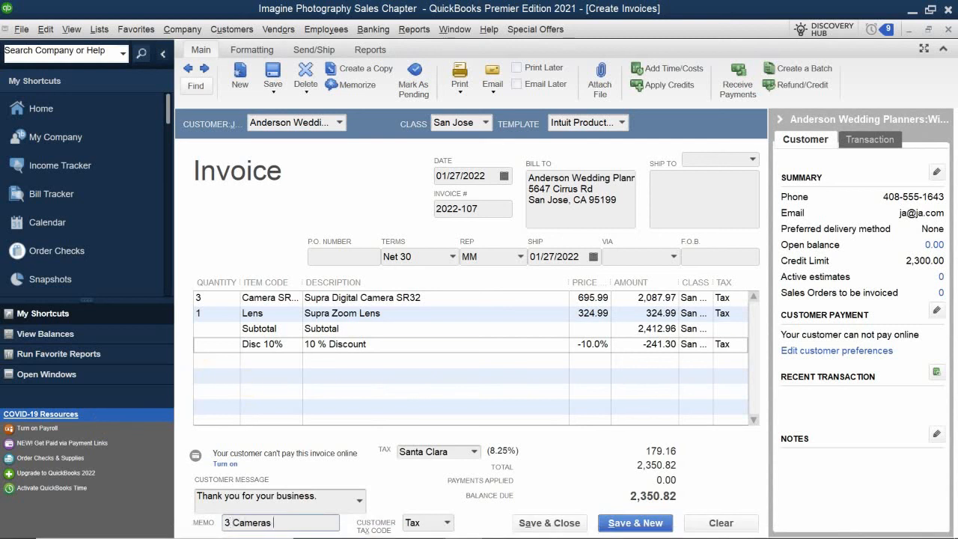
{"action": "type", "text": "and 1 Lens at 10%"}
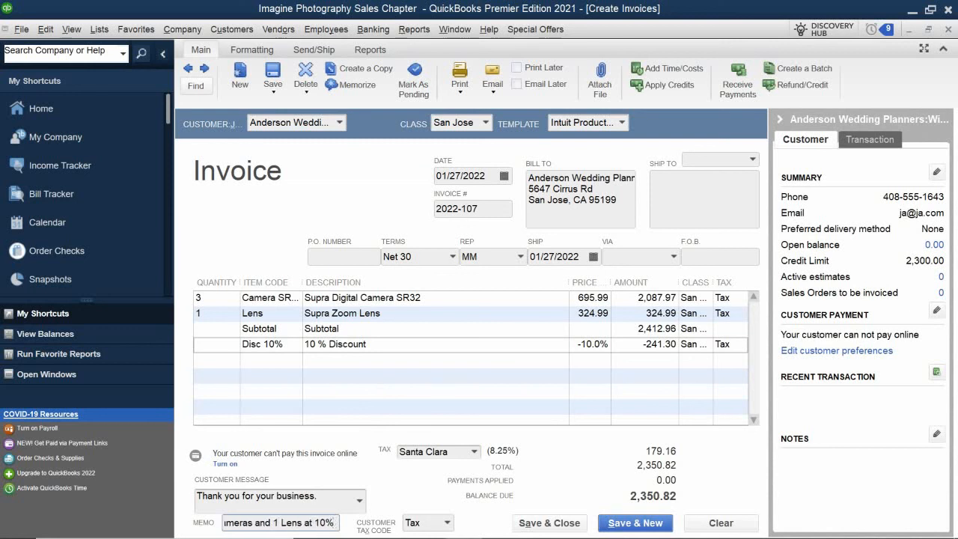
{"action": "type", "text": " Discou"}
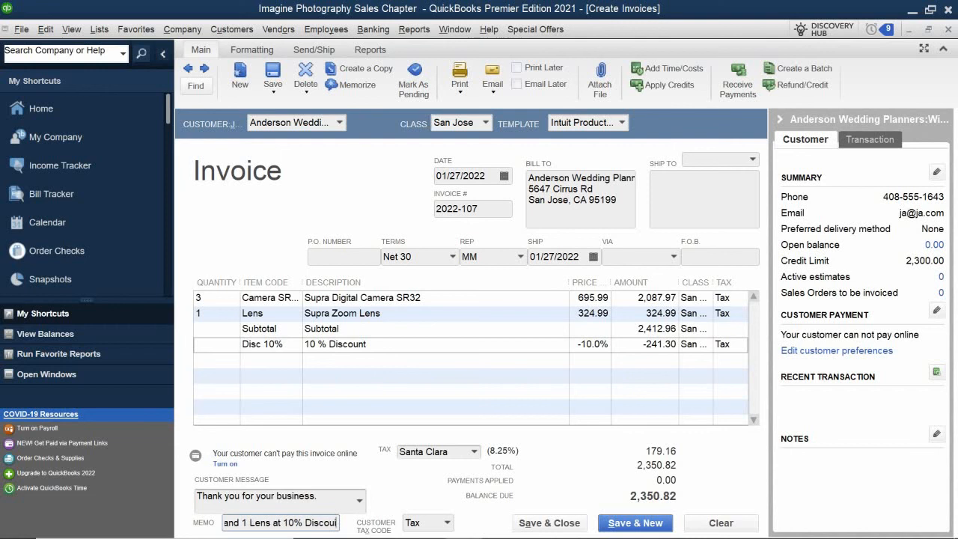
{"action": "type", "text": "nt"}
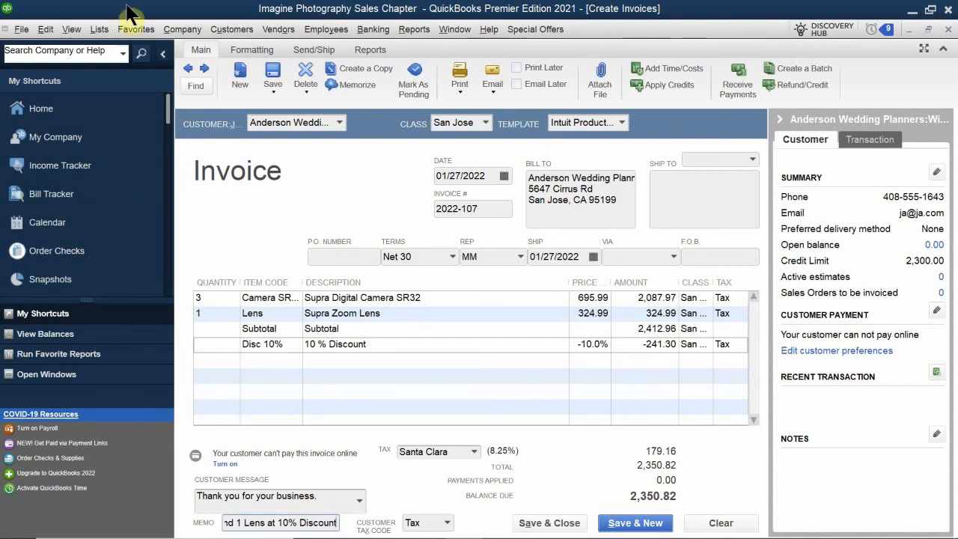
Save and close invoice 2022-107, accepting the credit-limit warning to record it anyway
{"action": "left_click", "coordinate": [560, 524]}
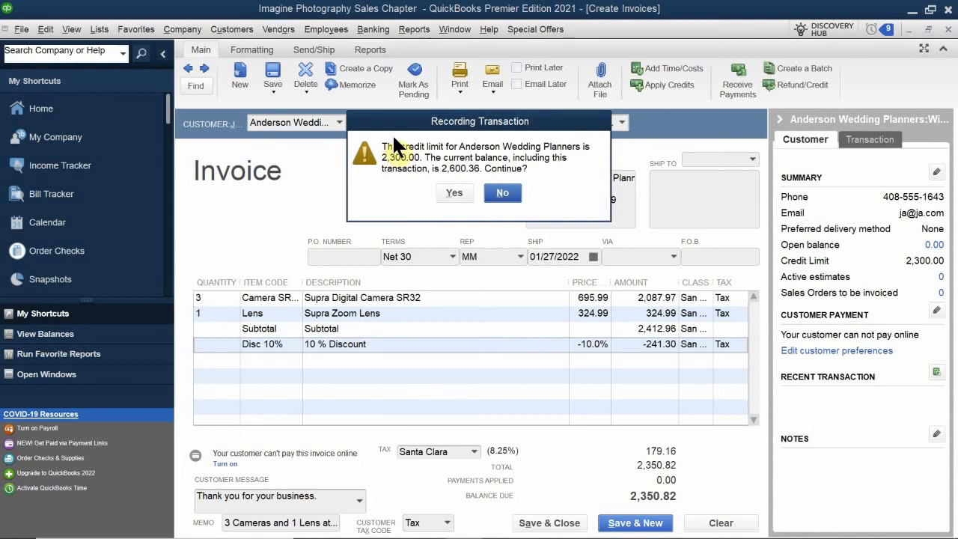
{"action": "left_click", "coordinate": [453, 192]}
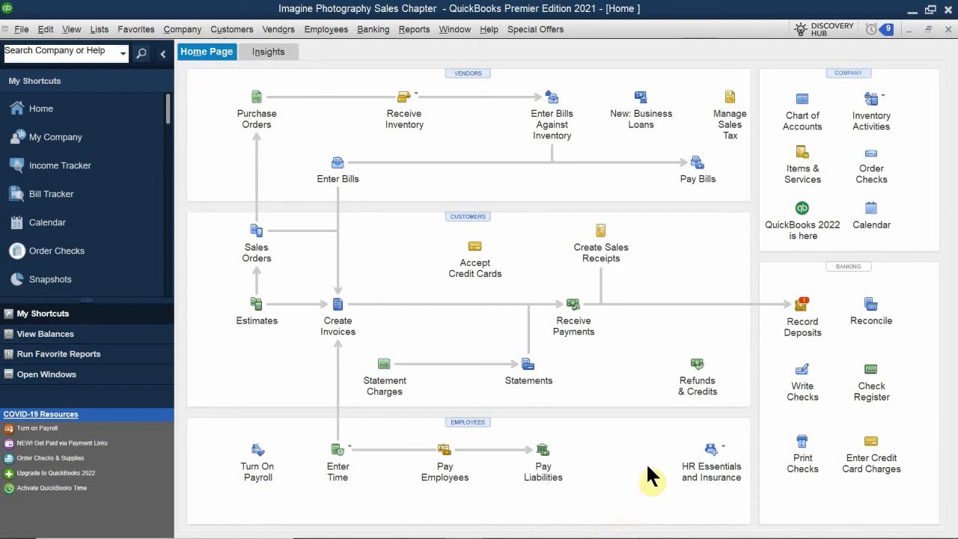
{"action": "left_click", "coordinate": [341, 331]}
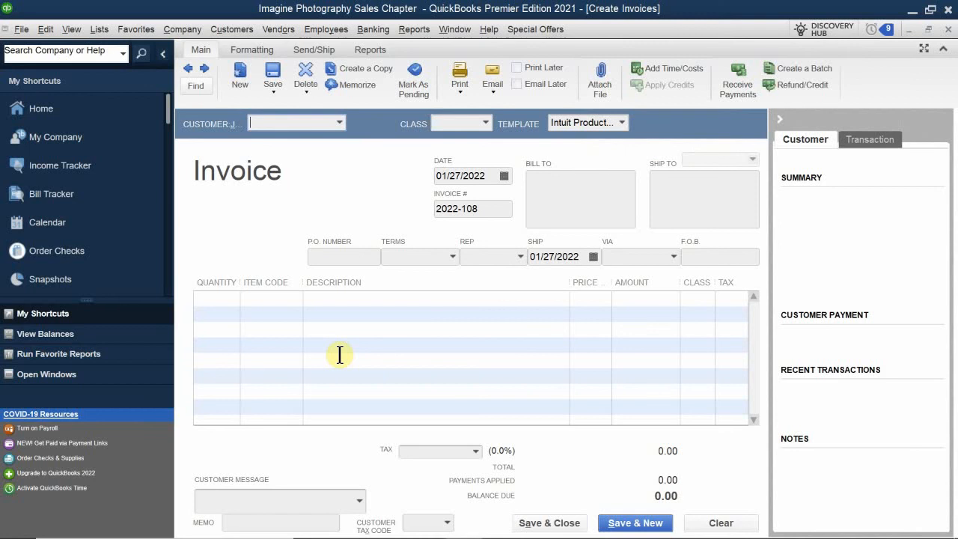
{"action": "left_click", "coordinate": [947, 28]}
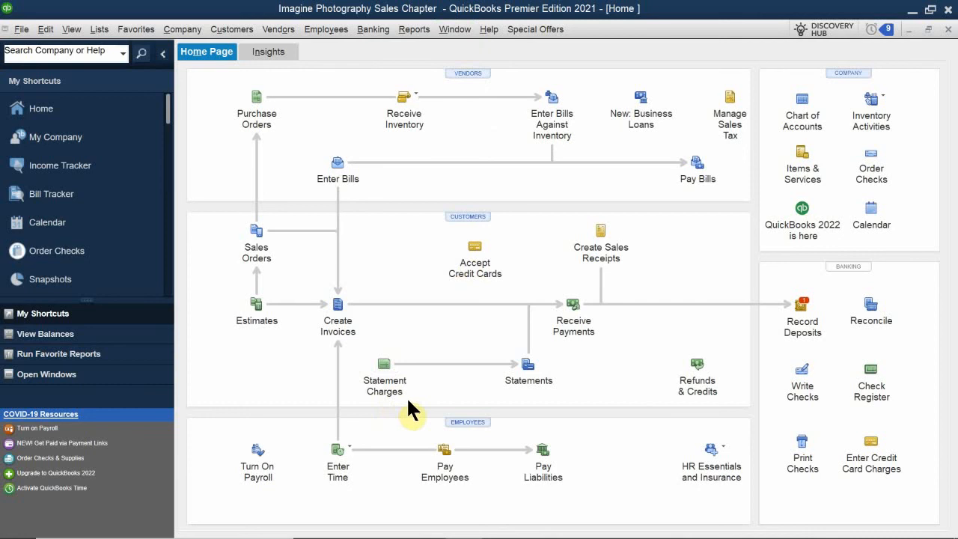
{"action": "mouse_move", "coordinate": [954, 510]}
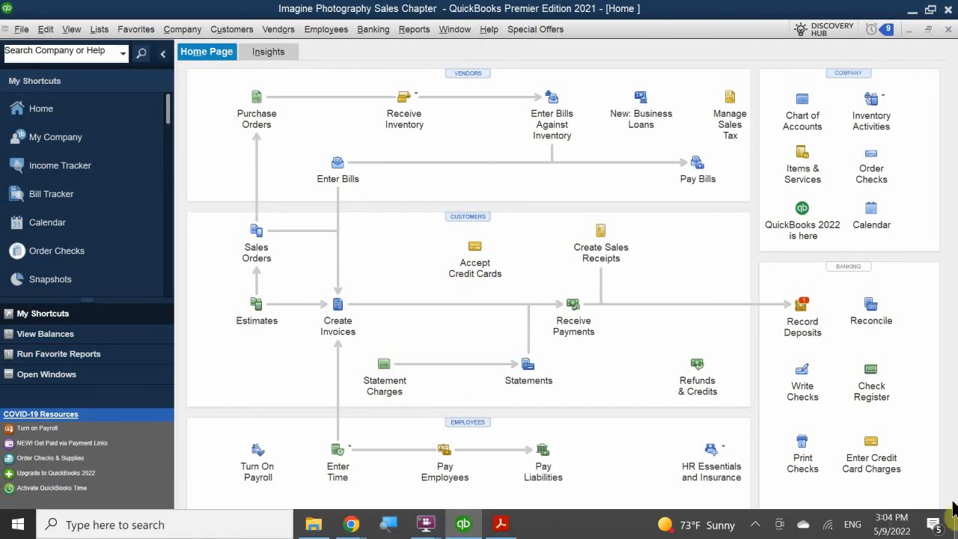
{"action": "left_click", "coordinate": [755, 524]}
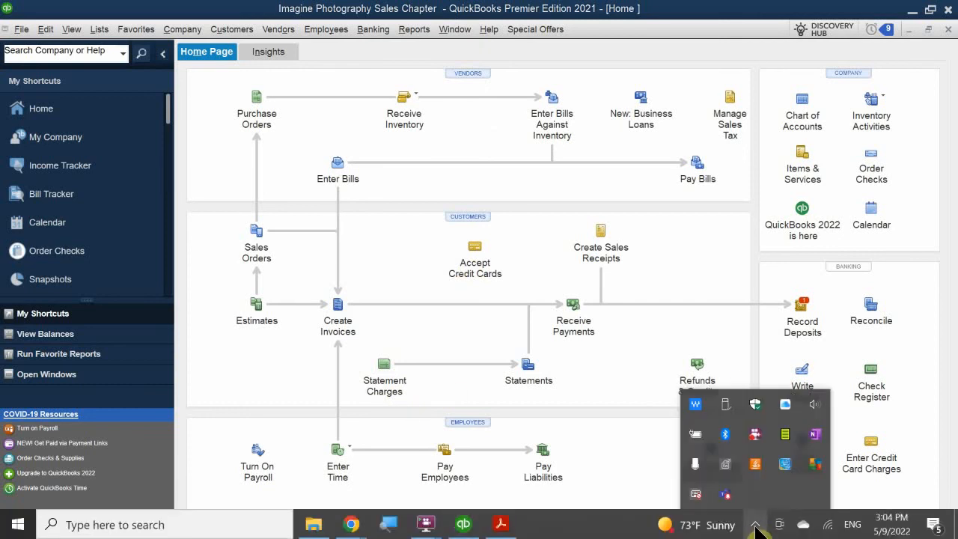
{"action": "right_click", "coordinate": [755, 441]}
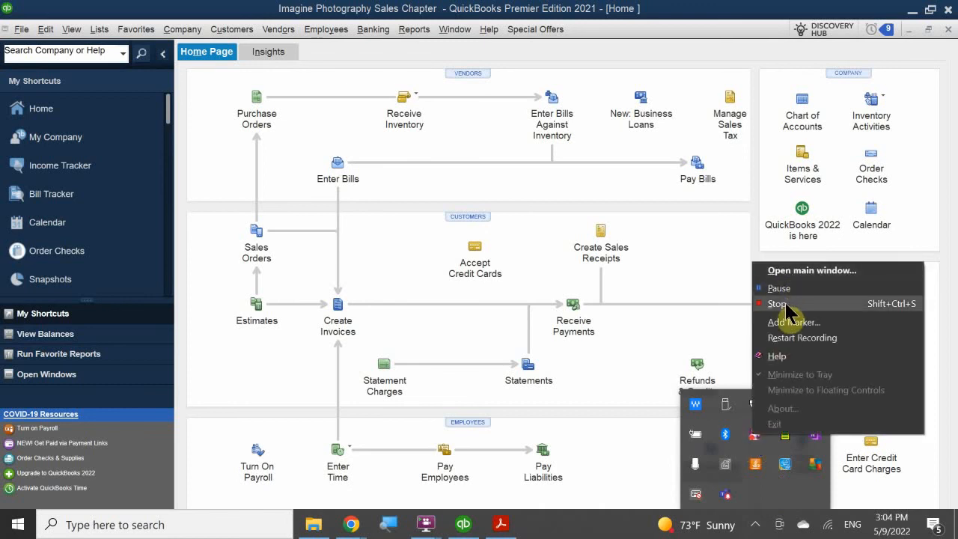